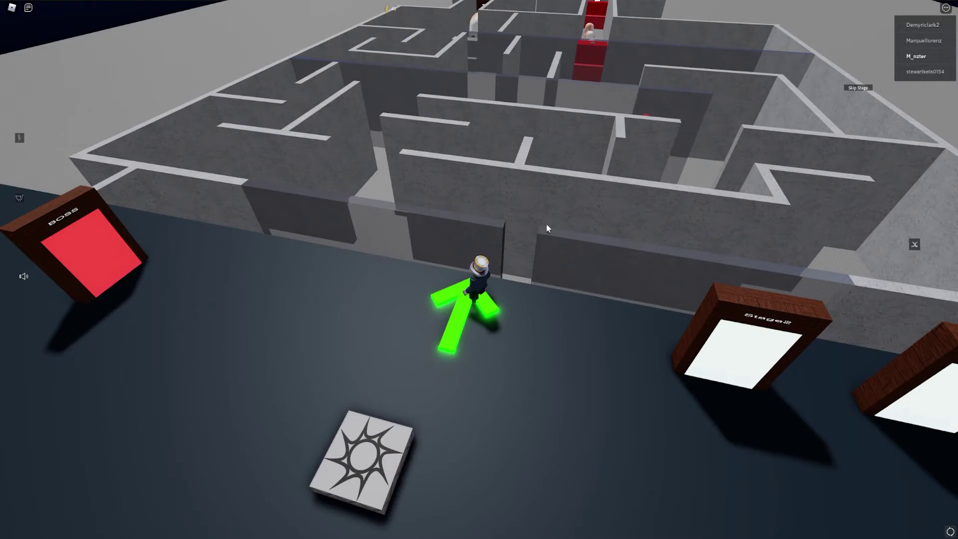
right_drag(586, 210, 584, 210)
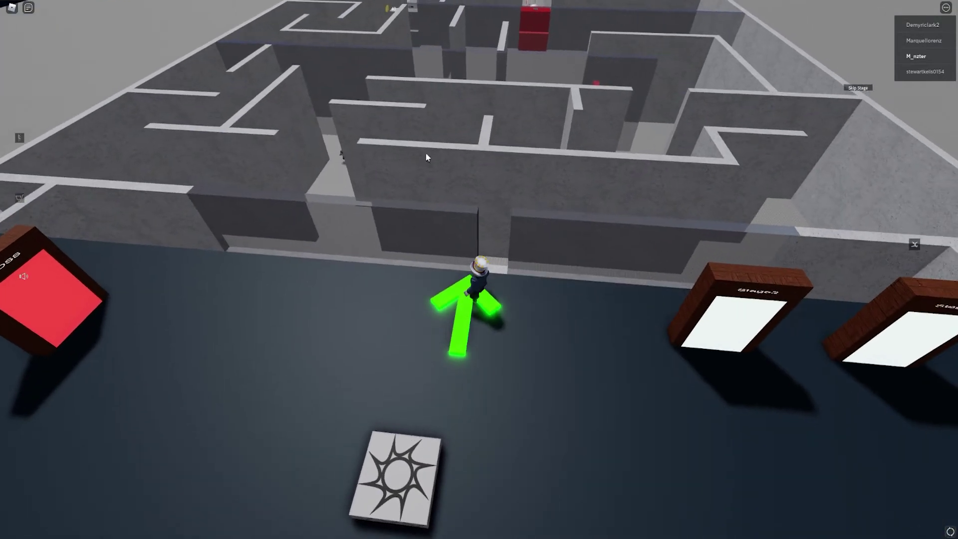
key(a)
right_drag(505, 176, 505, 175)
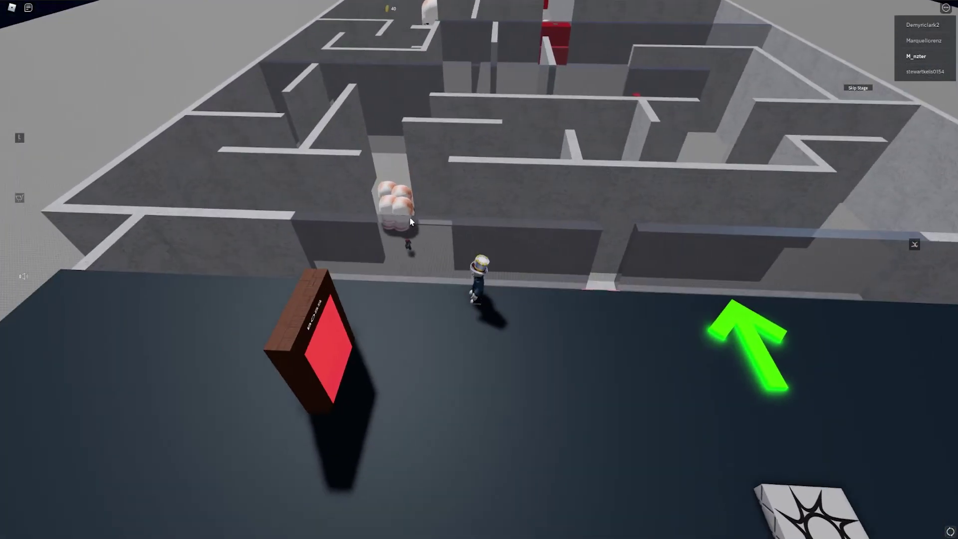
right_drag(433, 234, 433, 234)
key(d)
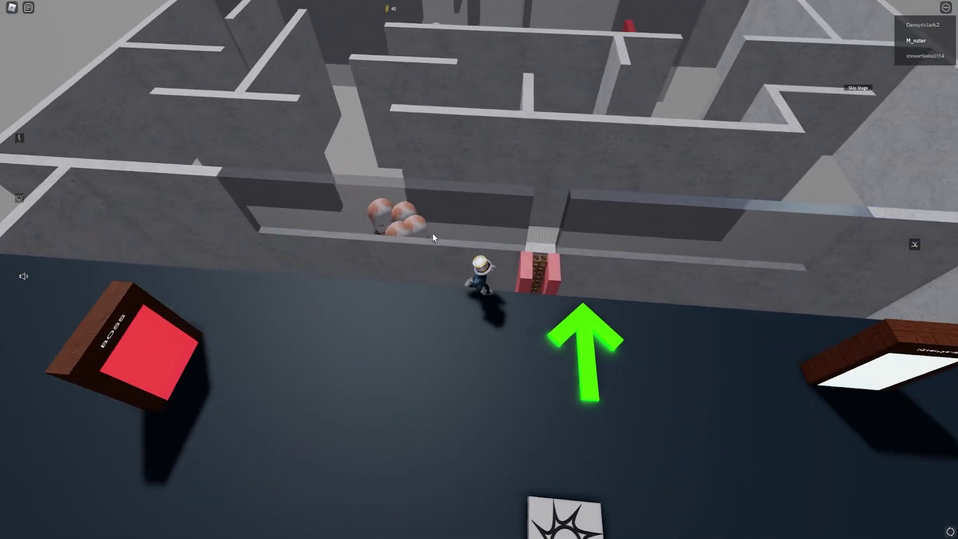
right_drag(538, 207, 498, 198)
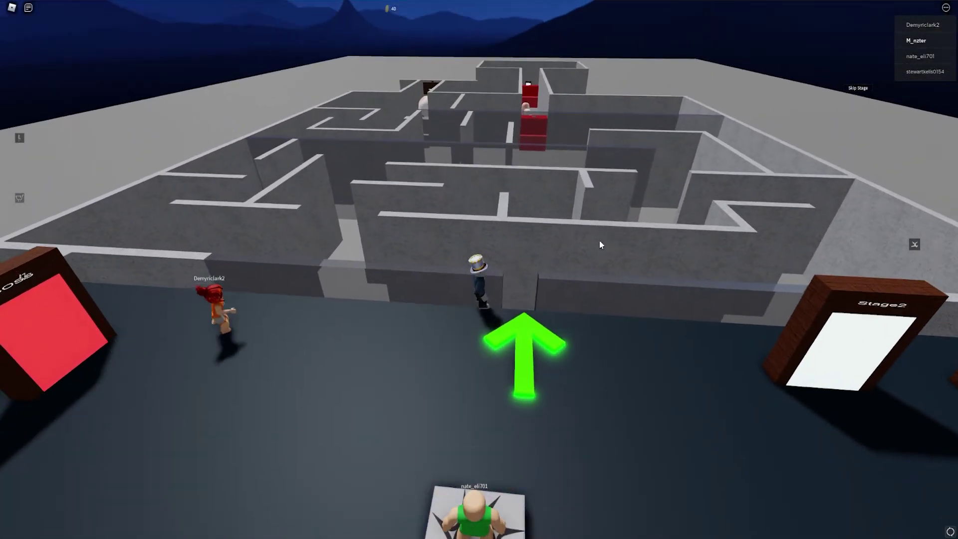
right_drag(604, 226, 604, 226)
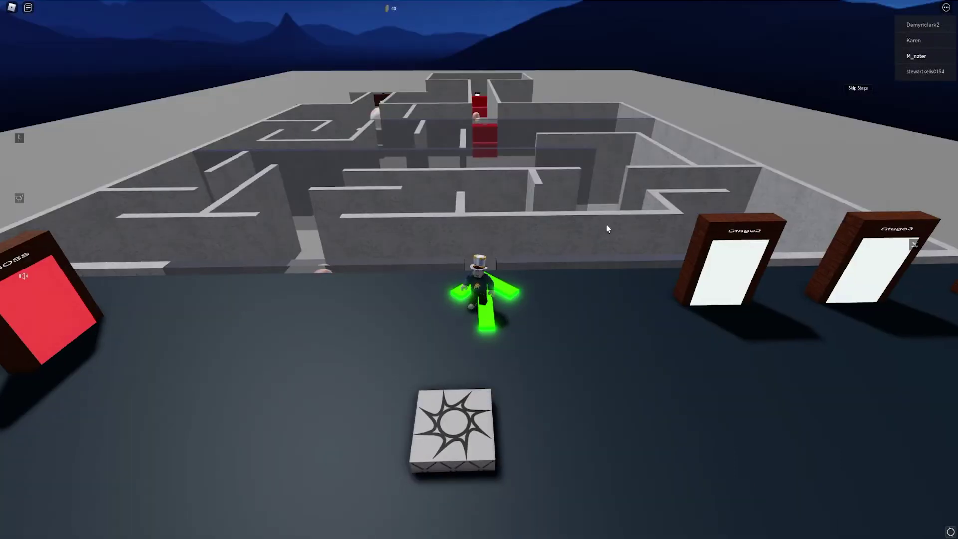
right_drag(606, 224, 606, 225)
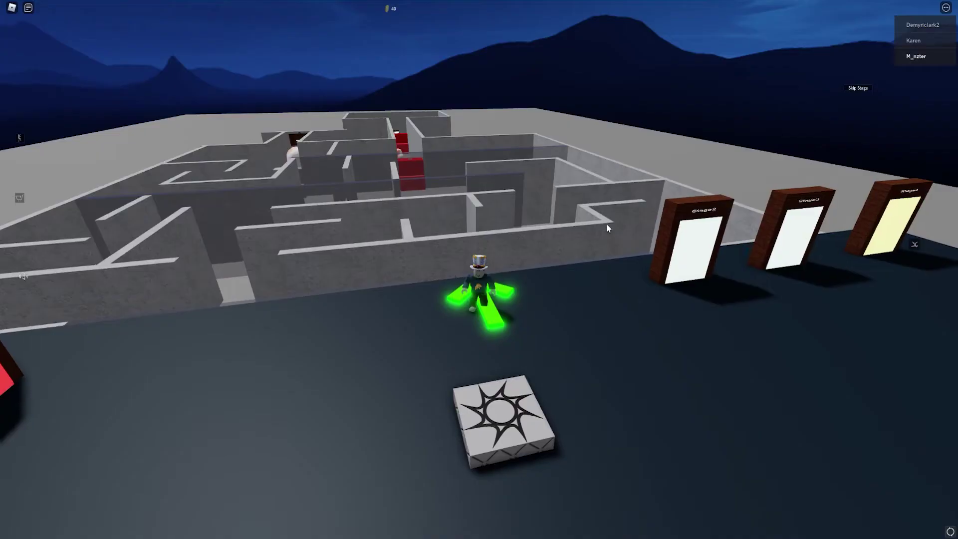
key(s)
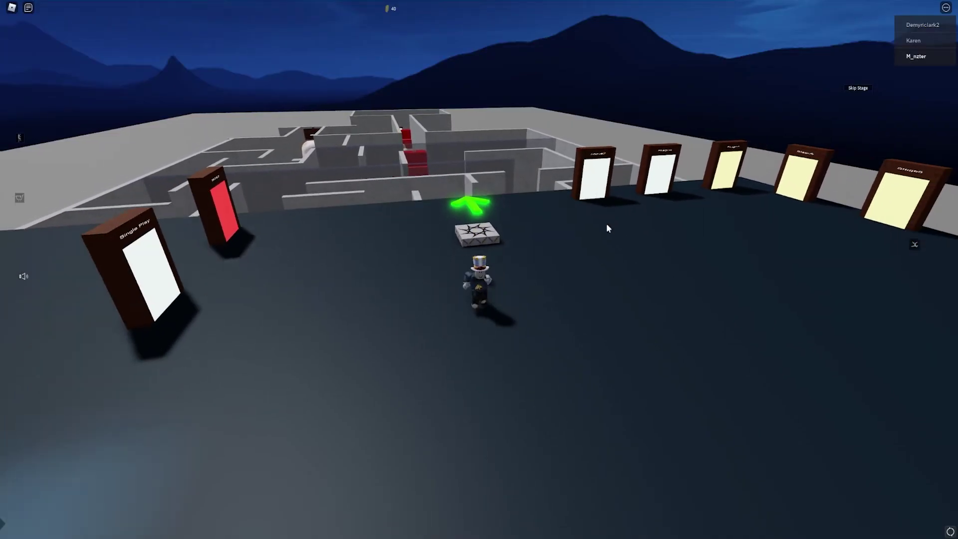
key(w)
key(space)
key(w)
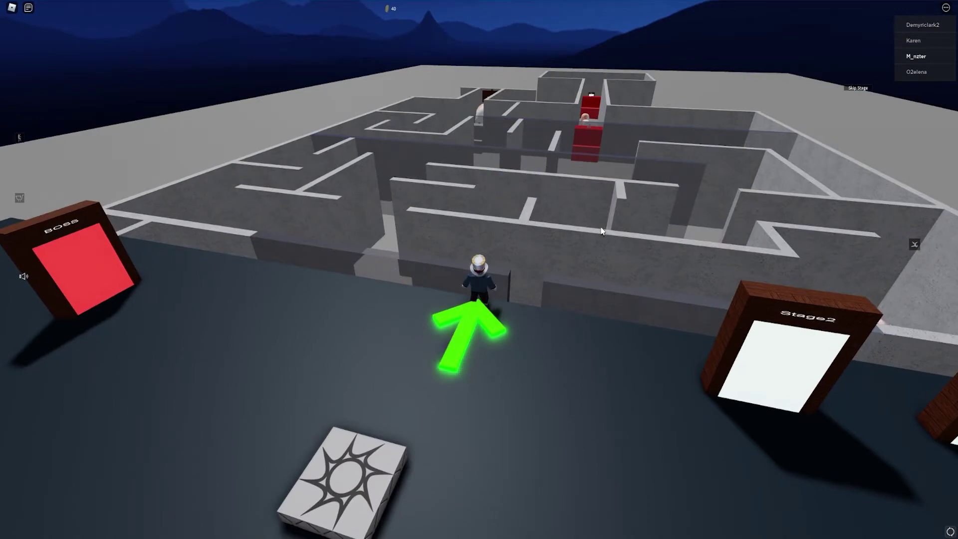
right_drag(602, 231, 602, 231)
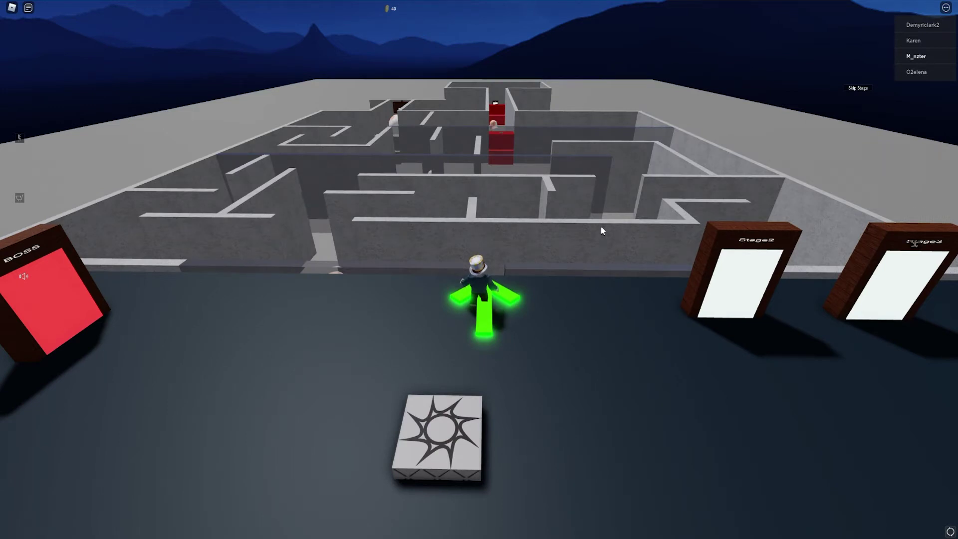
right_drag(601, 226, 601, 227)
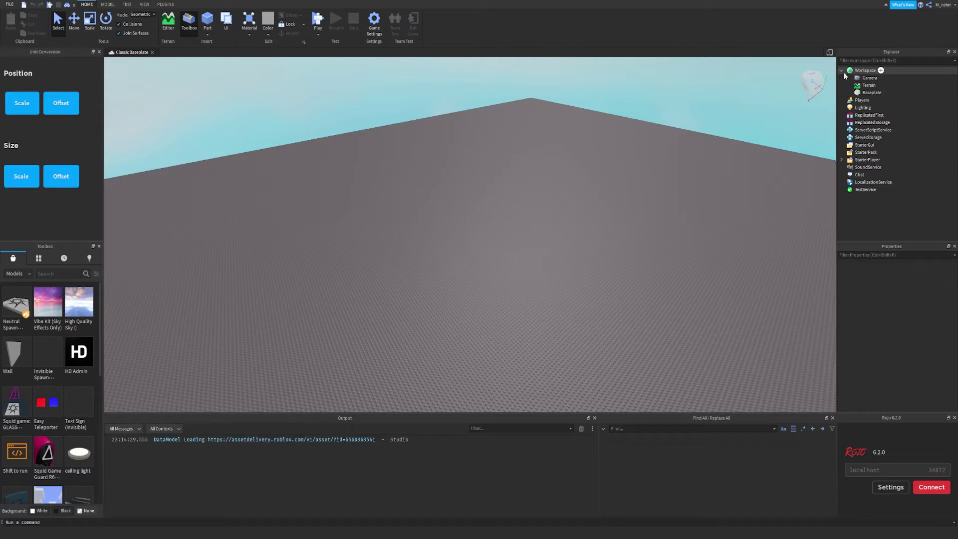
- Insert a new Part into the Workspace
click(882, 71)
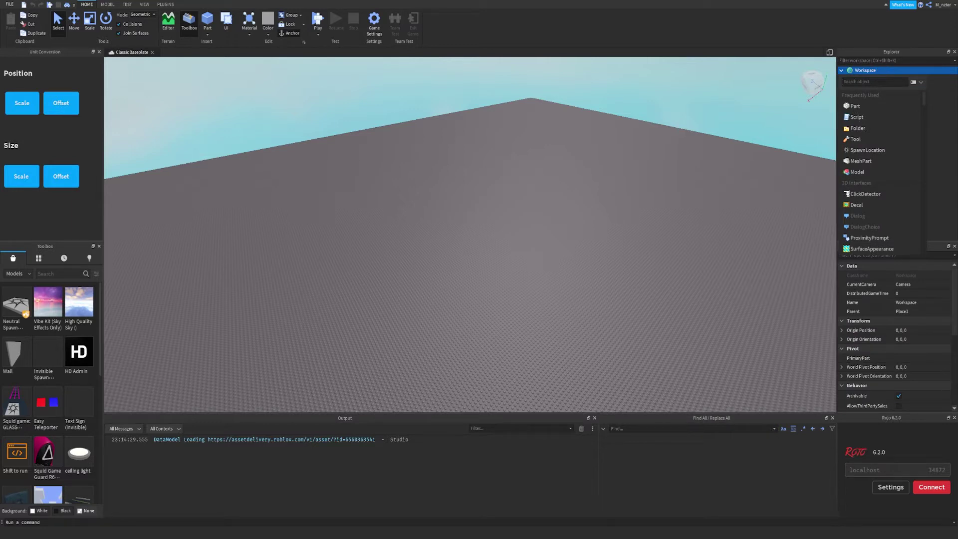
click(865, 110)
right_drag(706, 160, 699, 162)
key(w)
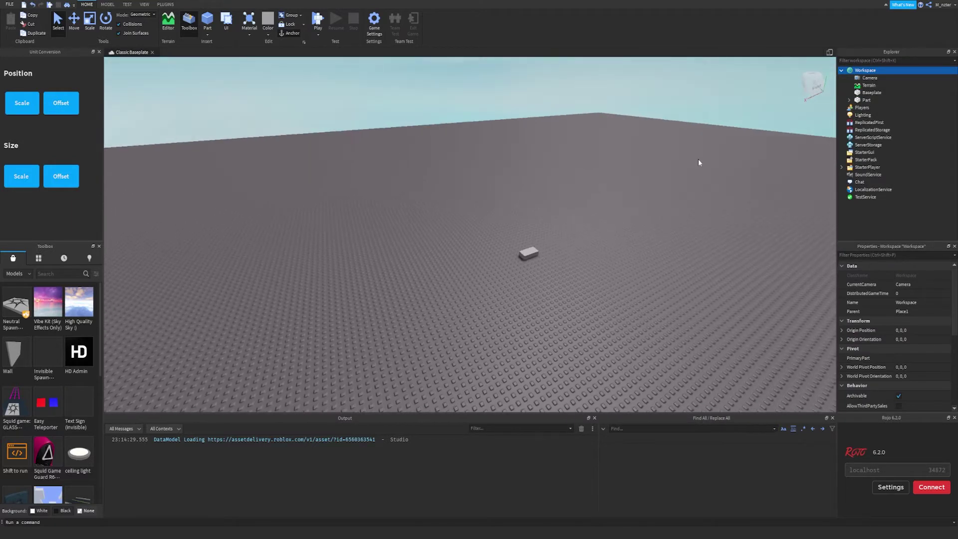
- Scale the new part up into a large platform block about 81 × 47 × 154 studs
click(529, 252)
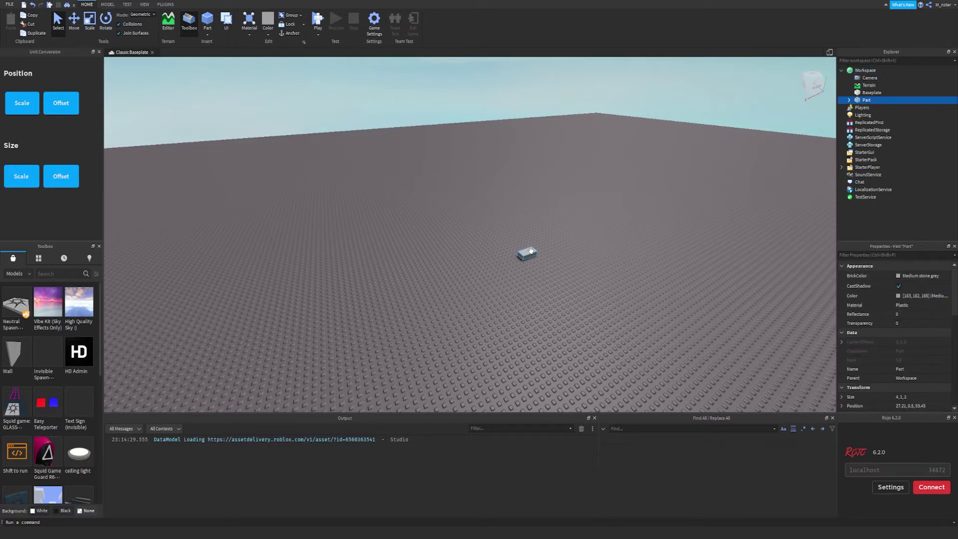
key(ctrl+2)
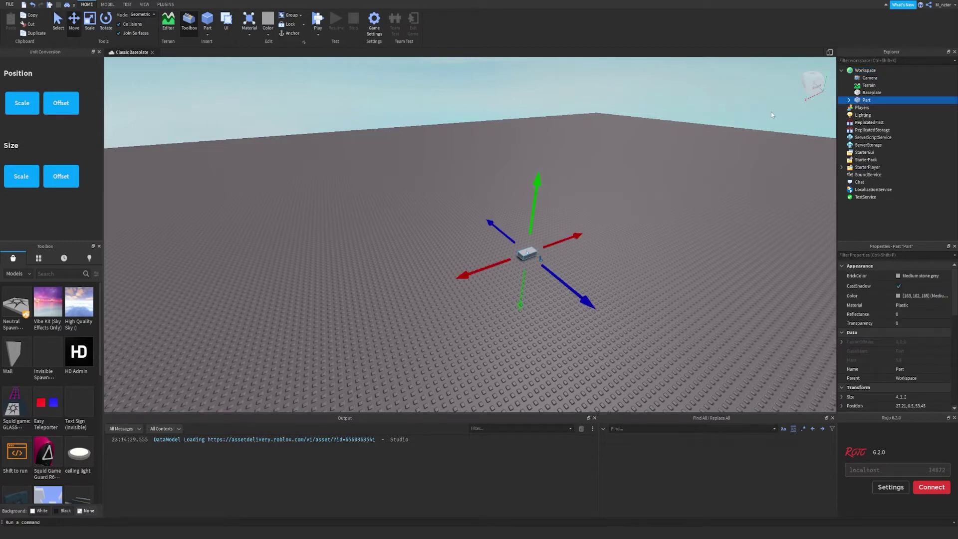
key(ctrl+3)
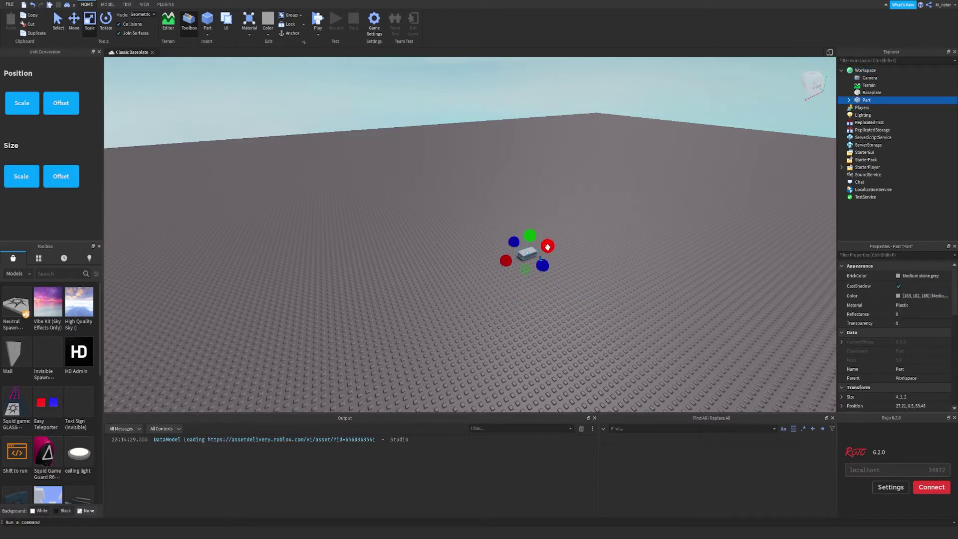
drag(548, 246, 677, 130)
drag(641, 198, 646, 135)
right_drag(646, 135, 516, 200)
drag(516, 200, 763, 197)
right_drag(764, 197, 559, 214)
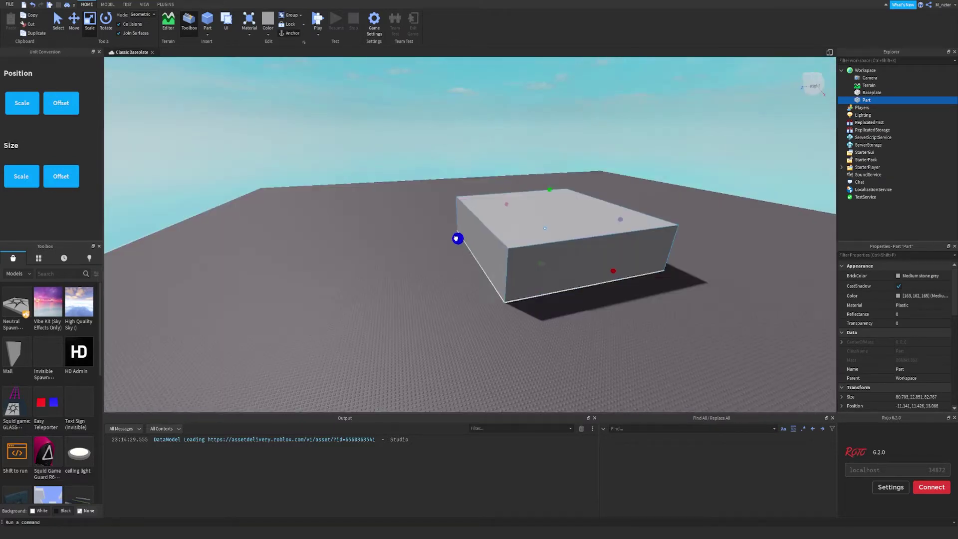
drag(456, 238, 299, 261)
drag(491, 198, 505, 142)
right_drag(505, 142, 504, 142)
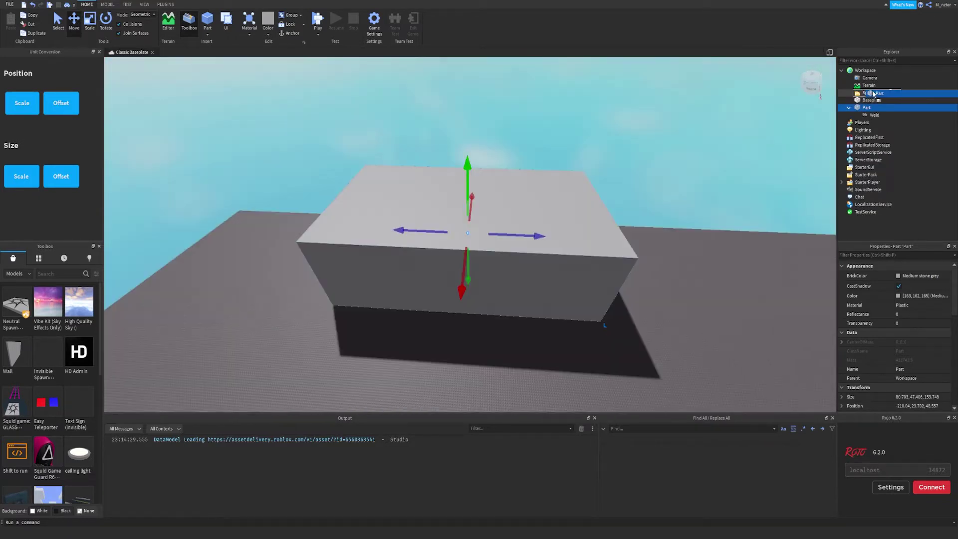
- Put the platform block into the SpawnZone folder and anchor it
key(w)
right_drag(594, 174, 594, 175)
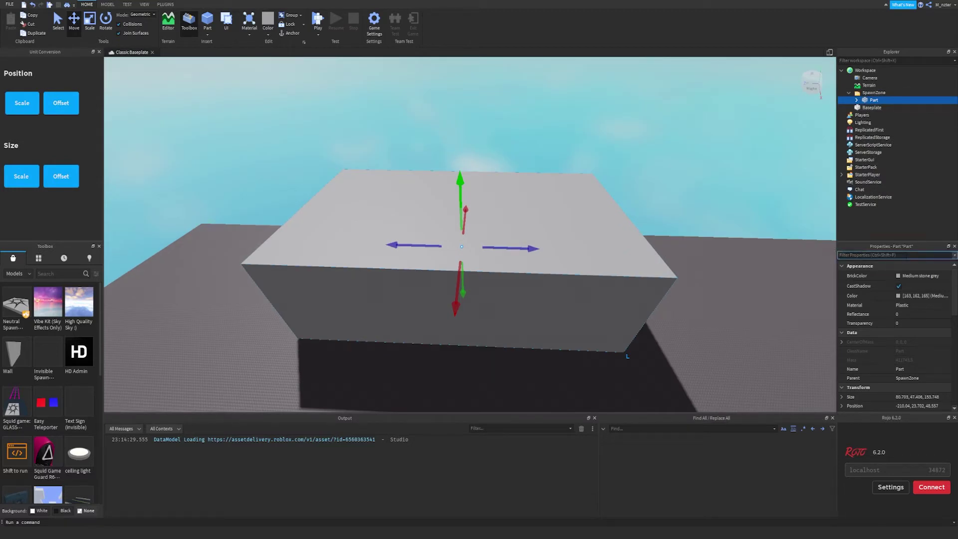
text(an)
- Set the platform block's BrickColor to Black
key(BackSpace)
key(BackSpace)
text(colo)
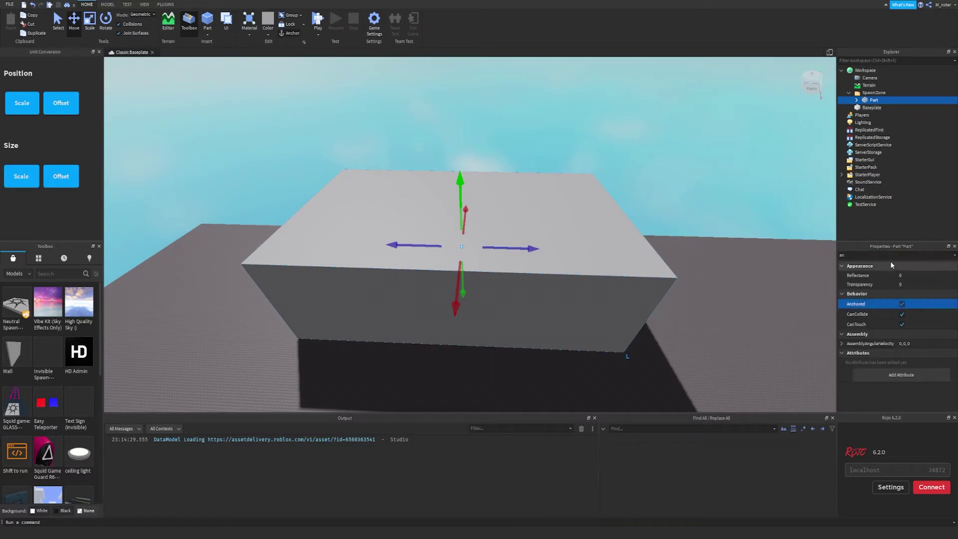
click(902, 276)
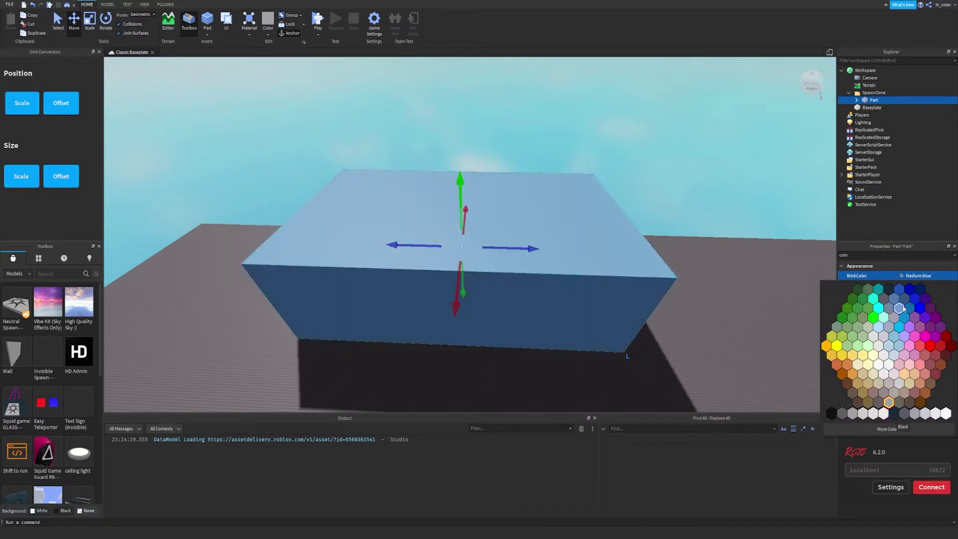
click(895, 414)
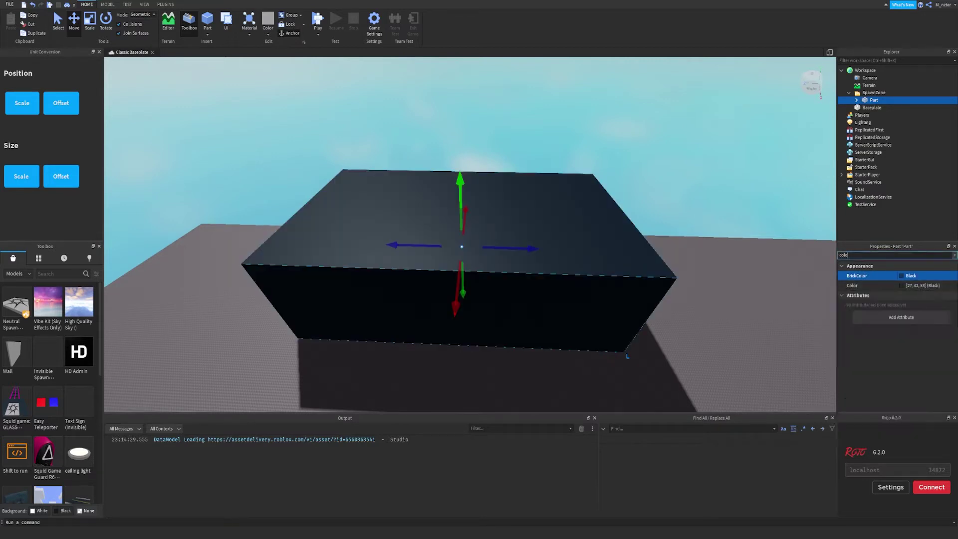
- Find the platform block's Material property and open its list of materials
key(BackSpace)
key(BackSpace)
key(BackSpace)
key(BackSpace)
text(mat)
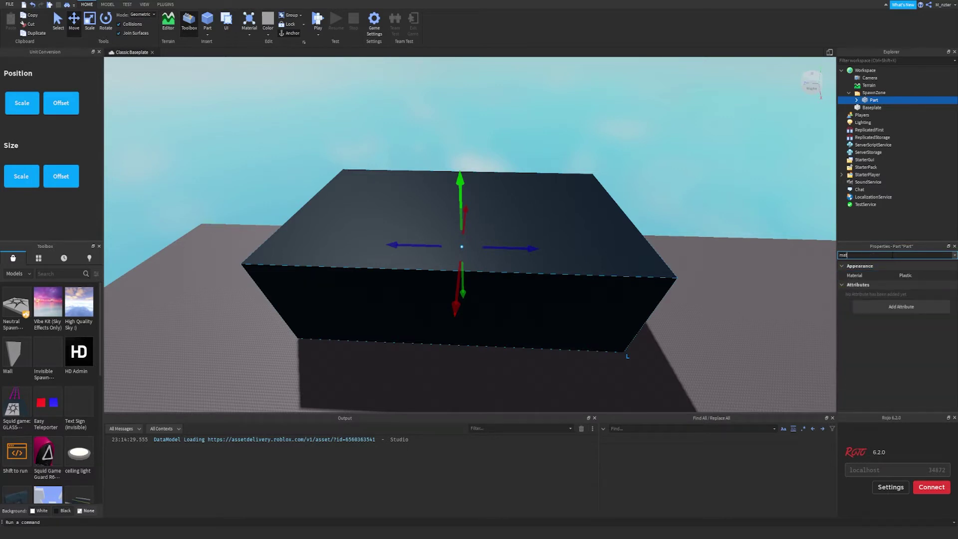
click(923, 278)
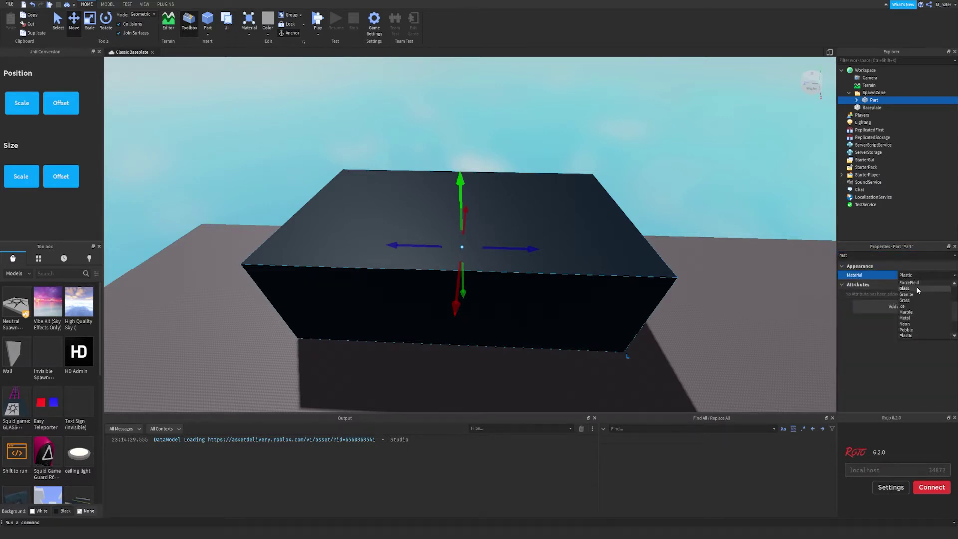
- Insert a SpawnLocation into the SpawnZone folder
right_drag(683, 224, 684, 223)
key(a)
click(891, 93)
text(spawn)
key(Return)
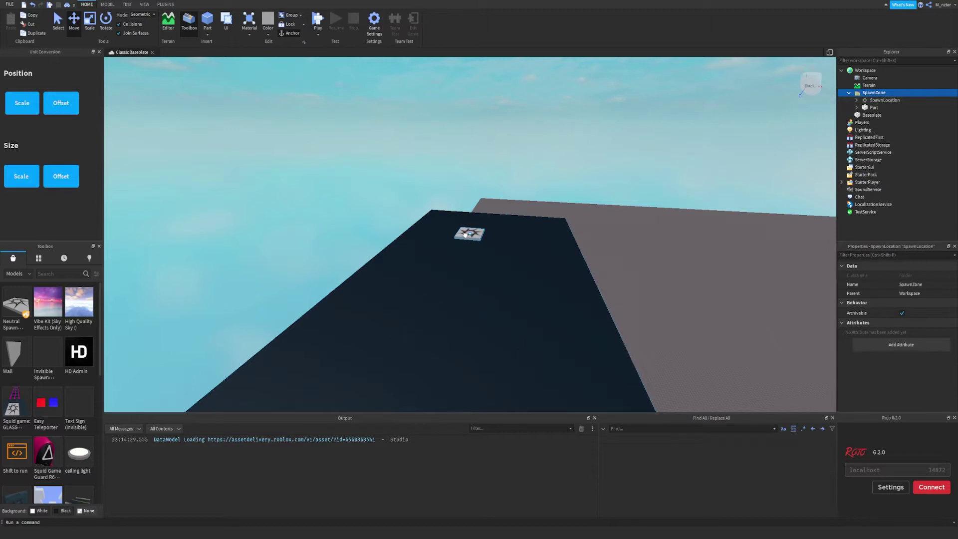
- Move the SpawnLocation across the dark platform to the middle of the edge facing the baseplate
drag(466, 234, 499, 283)
right_drag(500, 282, 500, 283)
drag(500, 283, 500, 284)
right_drag(500, 283, 500, 283)
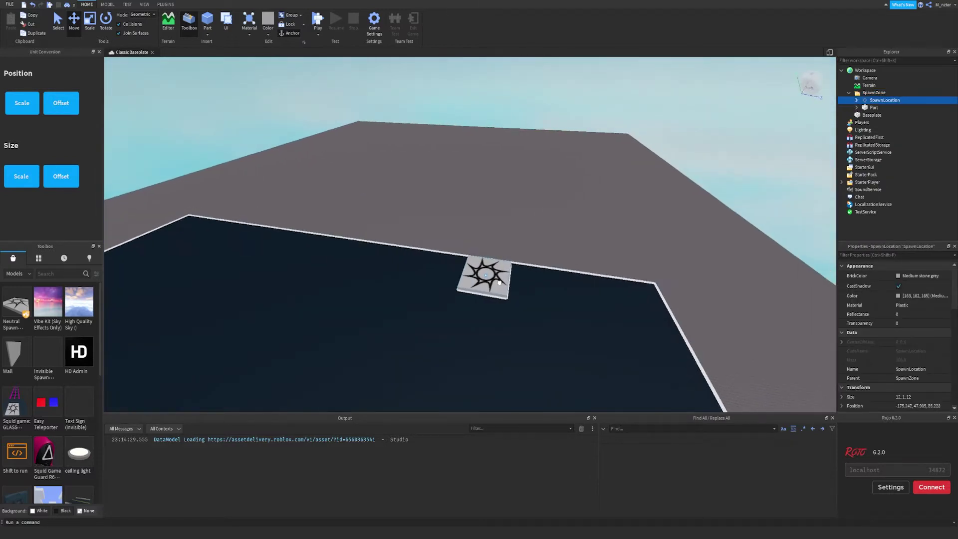
drag(499, 282, 500, 283)
right_drag(500, 283, 500, 283)
drag(499, 283, 484, 279)
right_drag(499, 283, 500, 283)
mouse_move(485, 280)
mouse_down()
mouse_move(464, 275)
mouse_move(474, 270)
mouse_up()
key(ctrl+t)
key(ctrl+z)
- Shrink the SpawnLocation to about 5 × 1 × 5 studs and center it near the platform's baseplate-facing edge
key(ctrl+3)
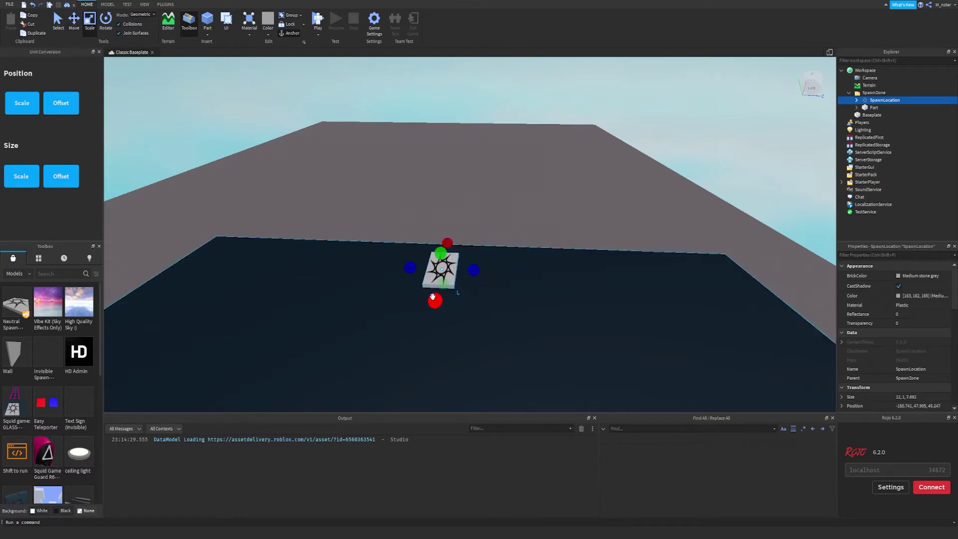
mouse_move(433, 297)
mouse_down()
mouse_move(463, 262)
mouse_move(432, 314)
mouse_up()
key(ctrl+4)
key(ctrl+2)
drag(470, 281, 507, 280)
right_drag(441, 307, 449, 313)
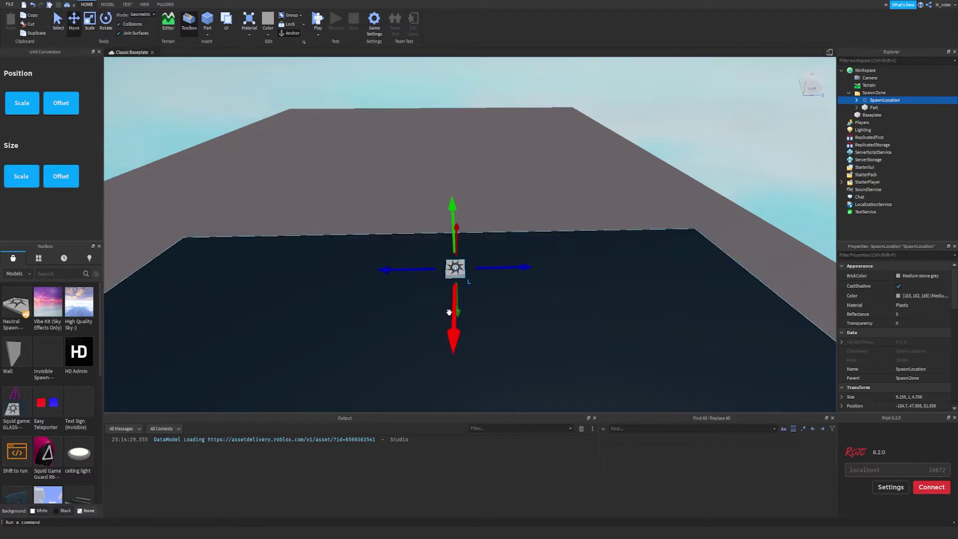
- Playtest the place, walk the character around the spawn pad, and stop the test
key(F5)
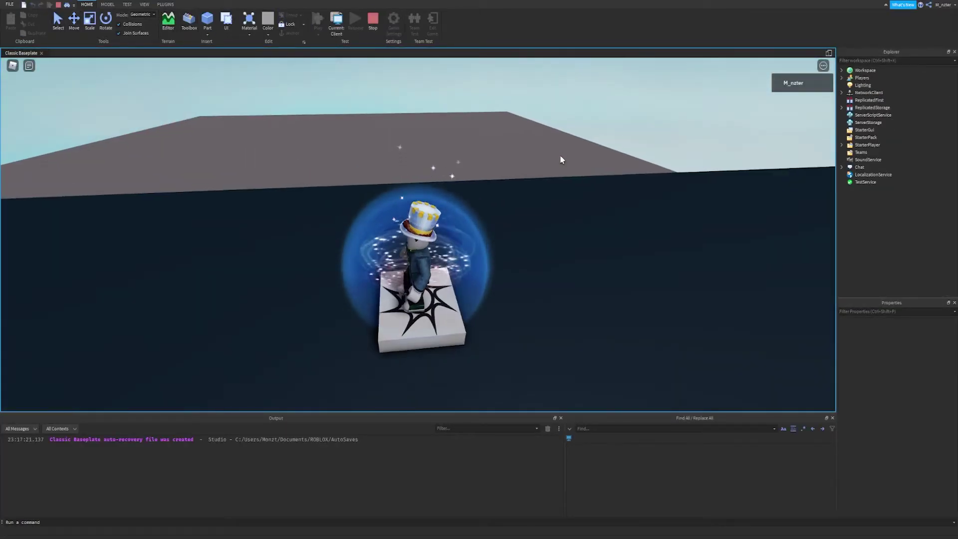
key(w)
right_drag(561, 157, 561, 157)
key(s)
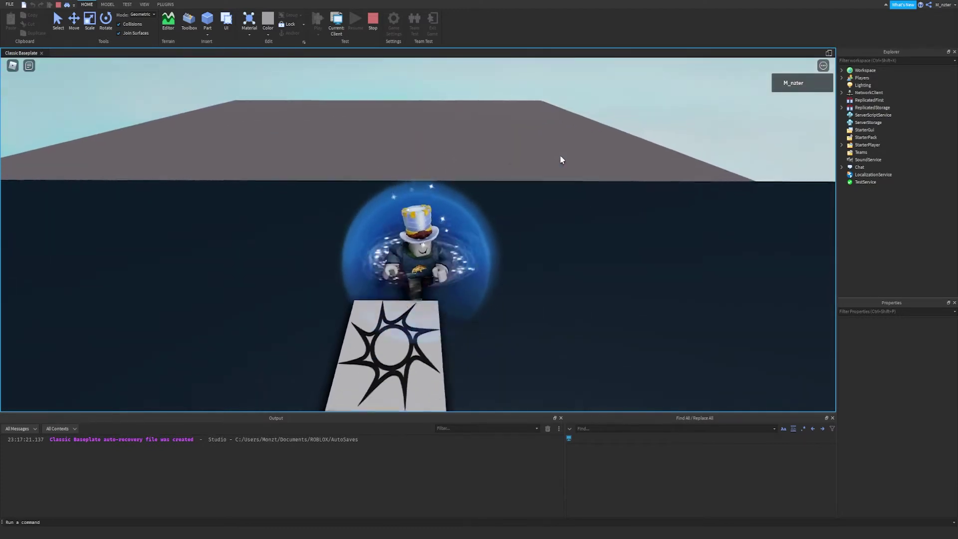
key(shift+F5)
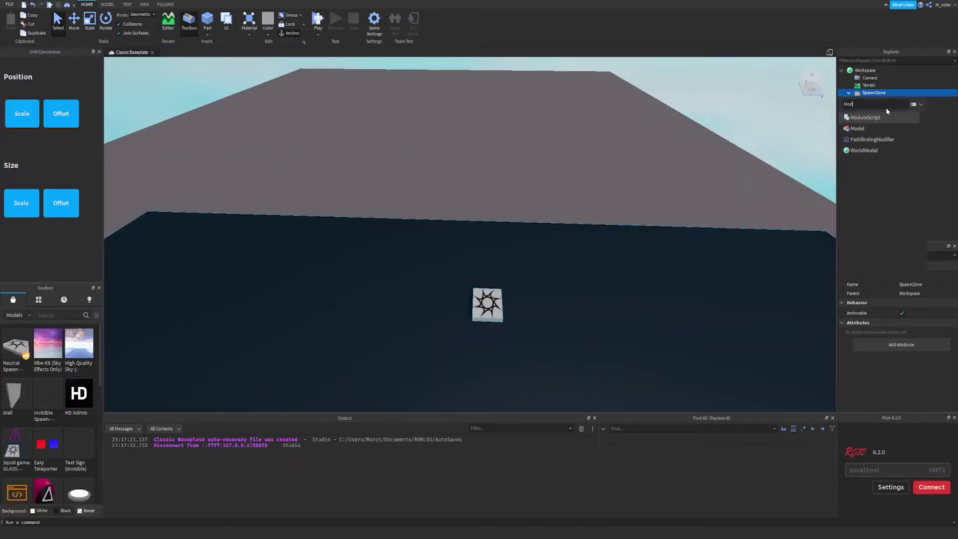
- Add a Model to the SpawnZone folder and insert a Part inside it
click(877, 108)
click(888, 108)
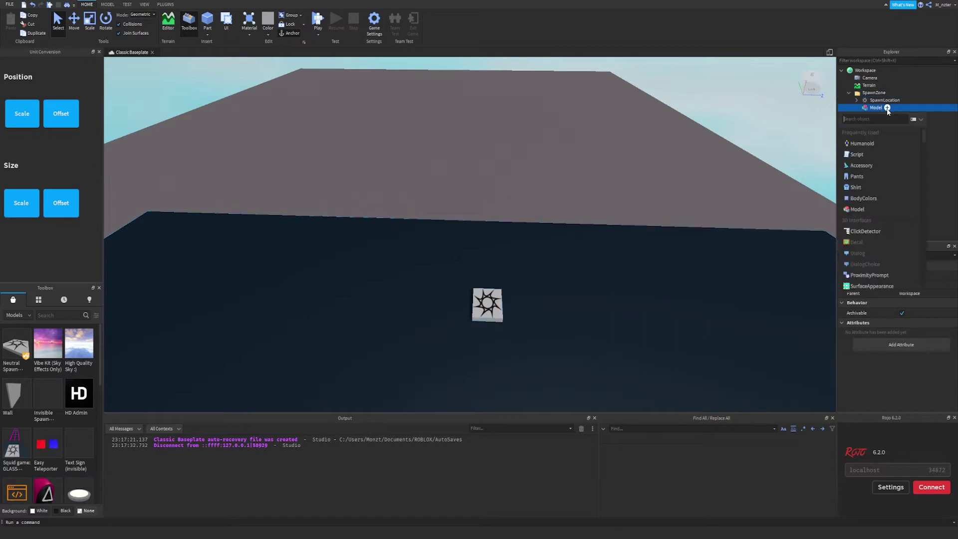
text(P)
key(Return)
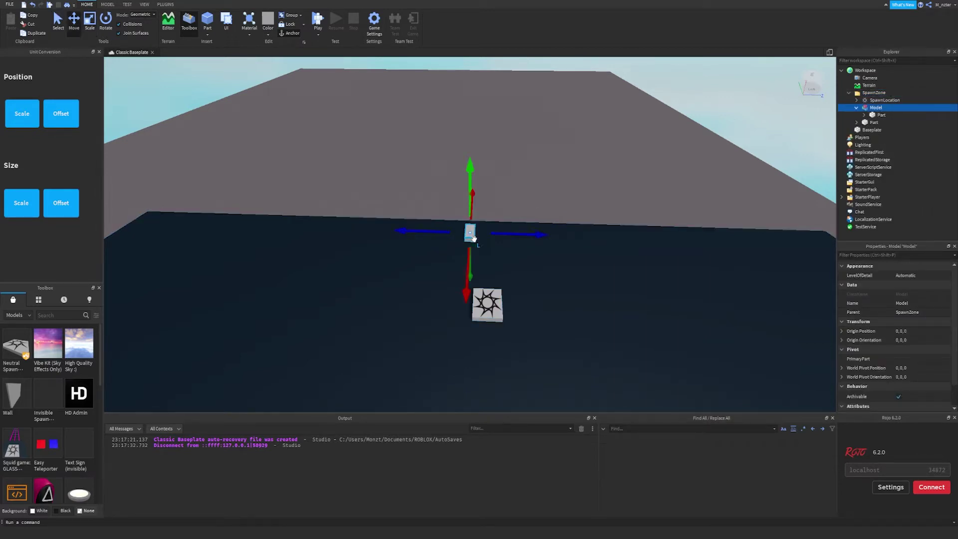
- Position the model's part on the platform between the spawn pad and the baseplate-facing edge
drag(495, 237, 498, 288)
key(ctrl+z)
click(491, 235)
drag(462, 256, 456, 261)
- Increase the model part's height so that it stands slightly above the platform surface
key(ctrl+3)
key(a)
right_drag(508, 252, 511, 255)
key(w)
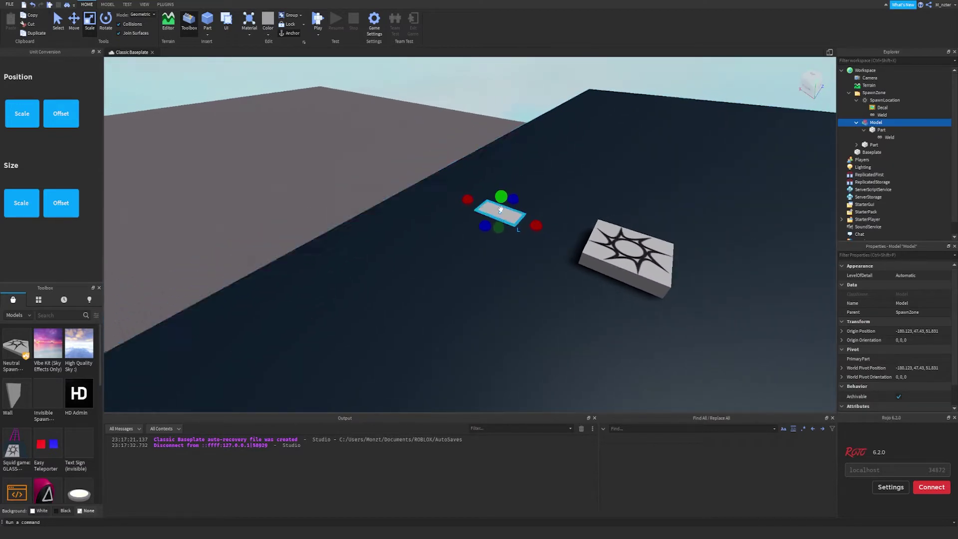
drag(500, 200, 505, 197)
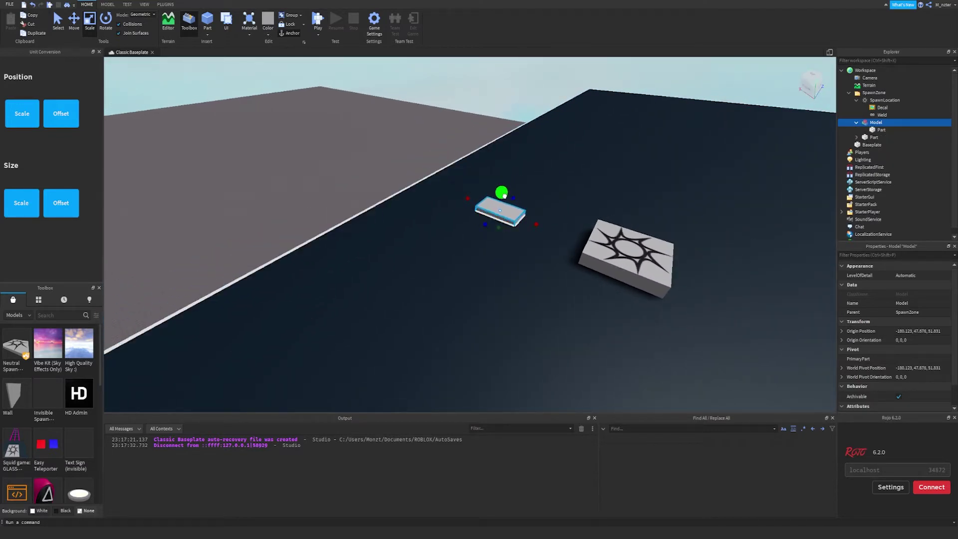
- Change the colour of the part inside the model to Lime green
click(881, 130)
click(894, 255)
text(colo)
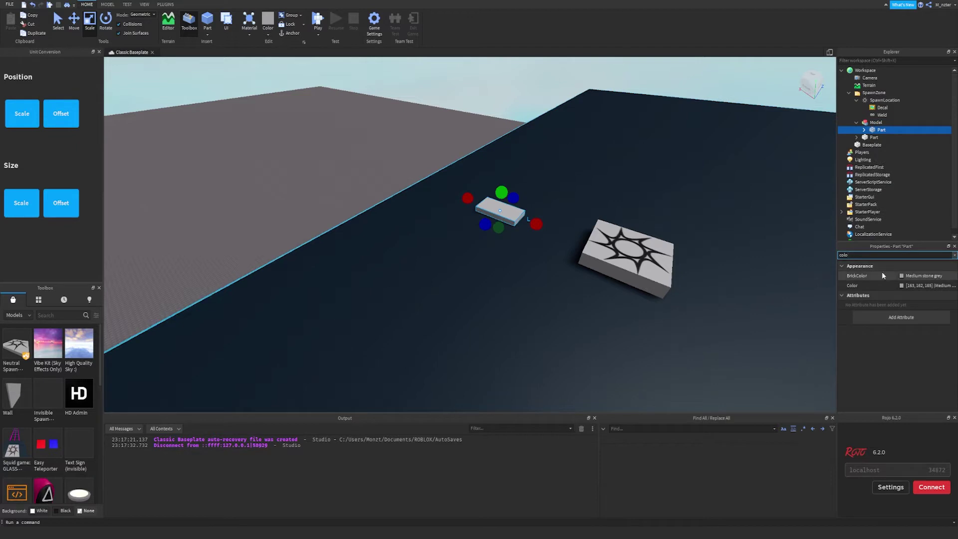
click(902, 276)
click(874, 321)
right_drag(601, 223, 601, 219)
scroll(601, 220, up, 1)
scroll(601, 220, down, 1)
- Set the green part's material to Neon
double_click(899, 256)
text(re)
click(907, 275)
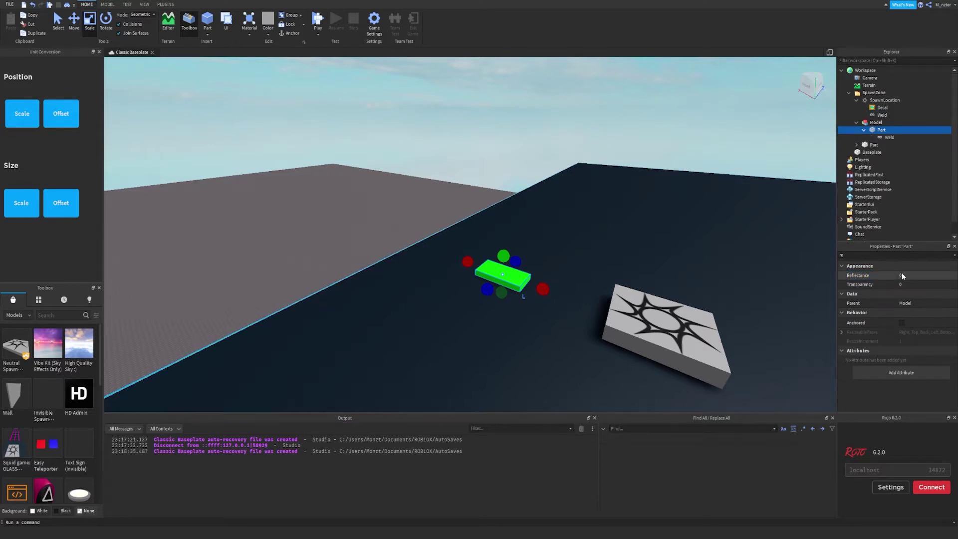
key(BackSpace)
key(BackSpace)
text(mat)
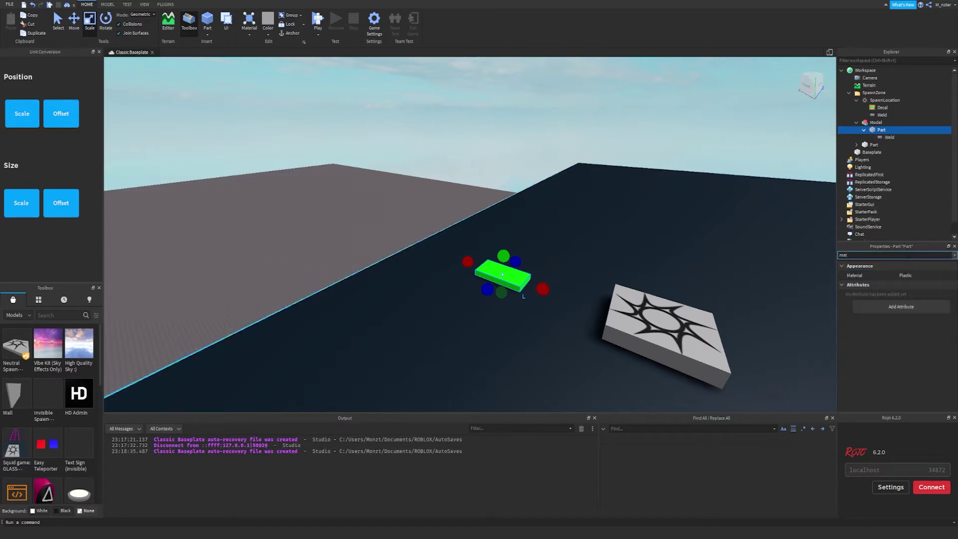
click(915, 279)
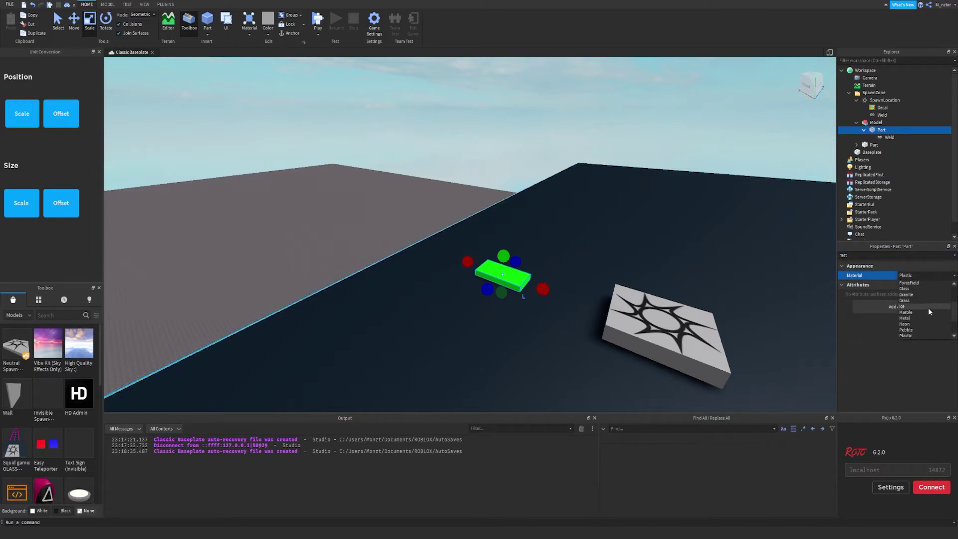
click(904, 324)
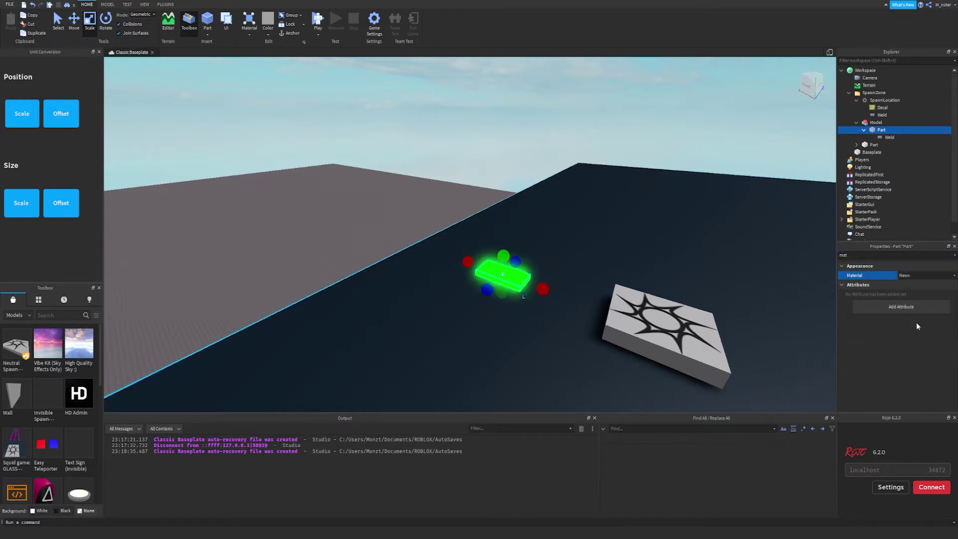
- Shift the neon part sideways so that it lines up with the middle of the spawn pad
right_drag(507, 238, 508, 237)
key(ctrl+1)
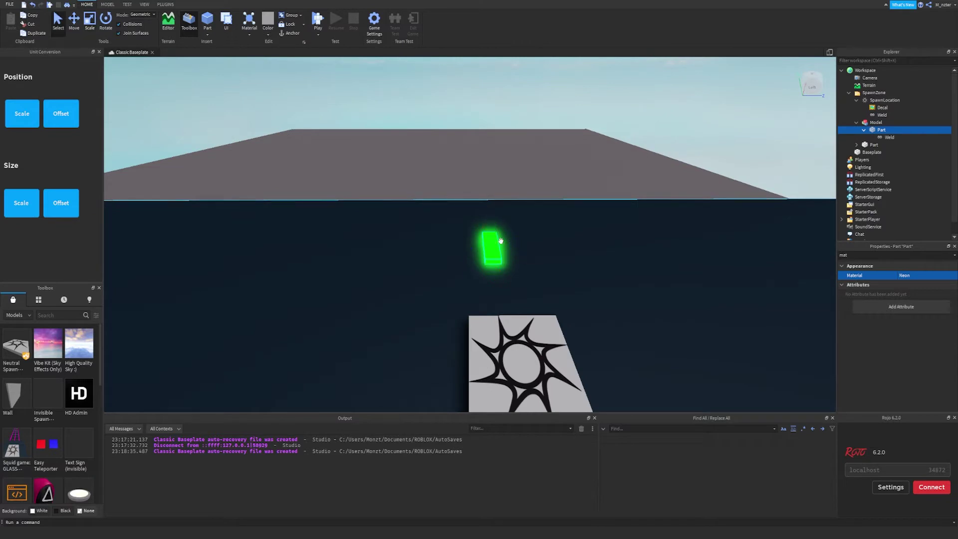
drag(459, 248, 468, 248)
right_drag(572, 259, 573, 258)
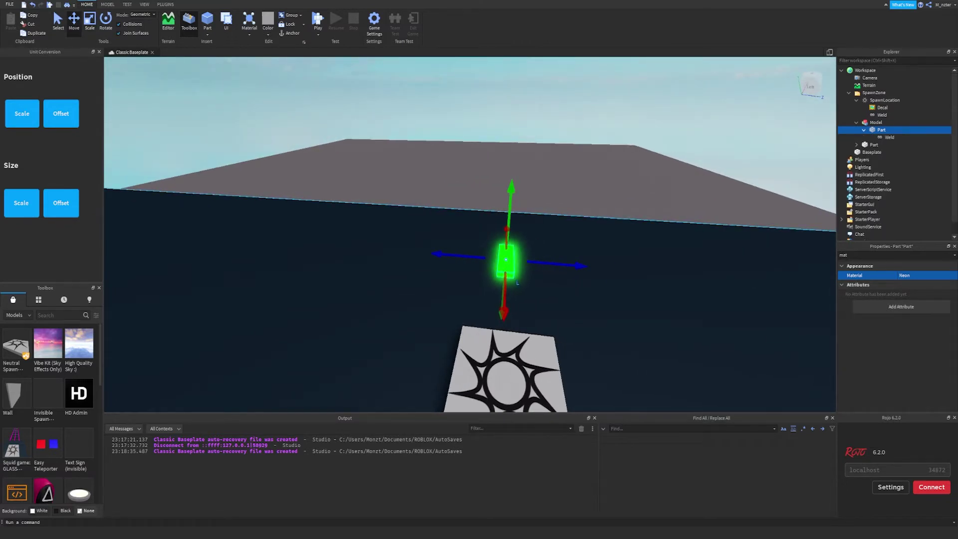
right_drag(443, 193, 442, 193)
key(a)
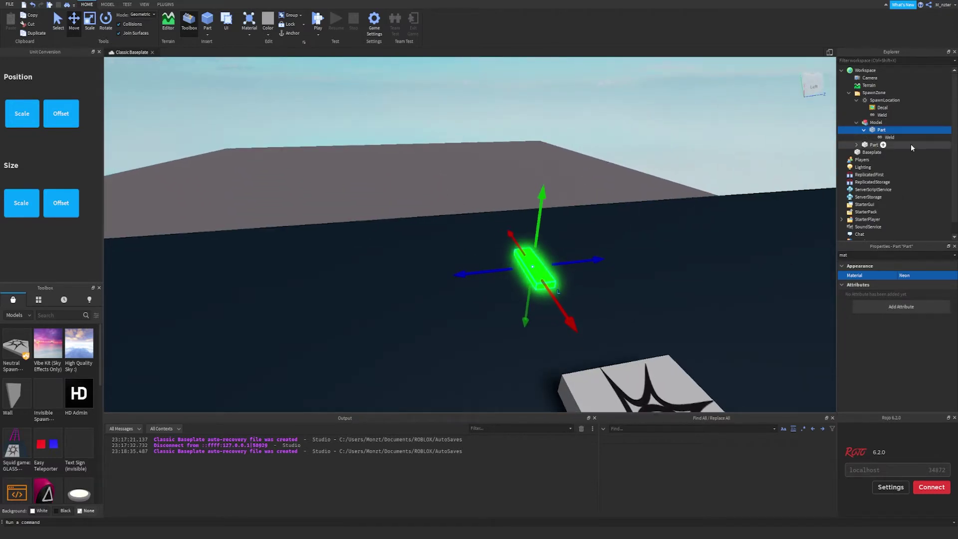
- Check the neon part's Reflectance property and clear the property filter
click(864, 131)
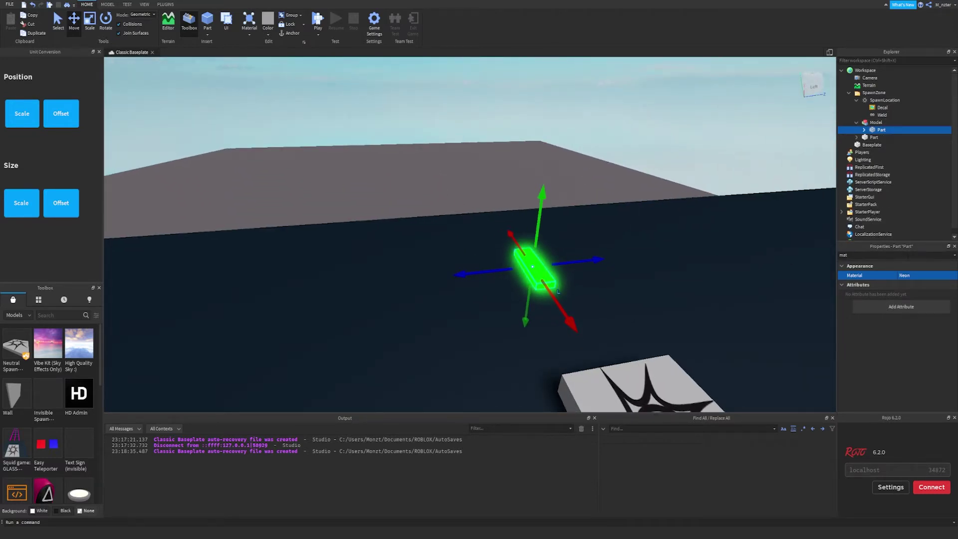
key(BackSpace)
key(BackSpace)
key(BackSpace)
text(ref)
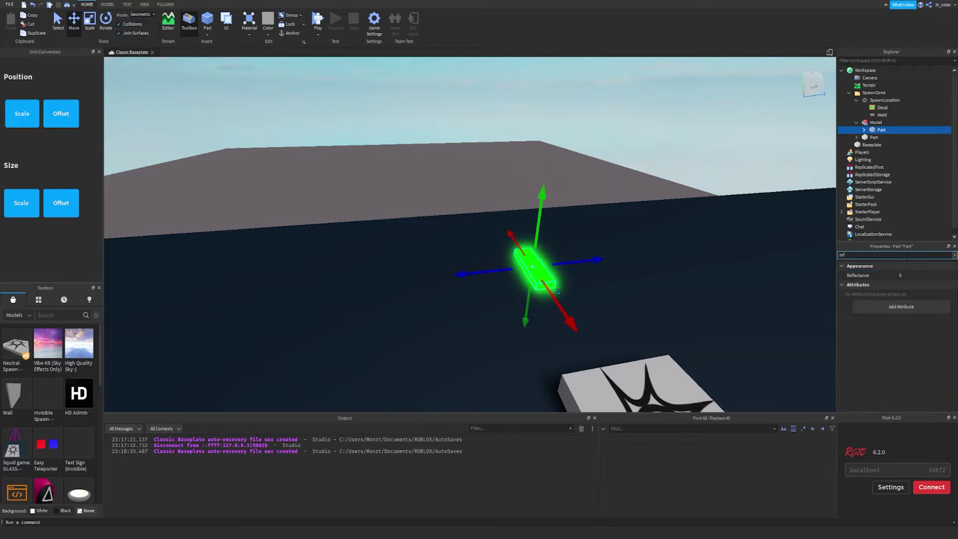
key(BackSpace)
key(BackSpace)
key(BackSpace)
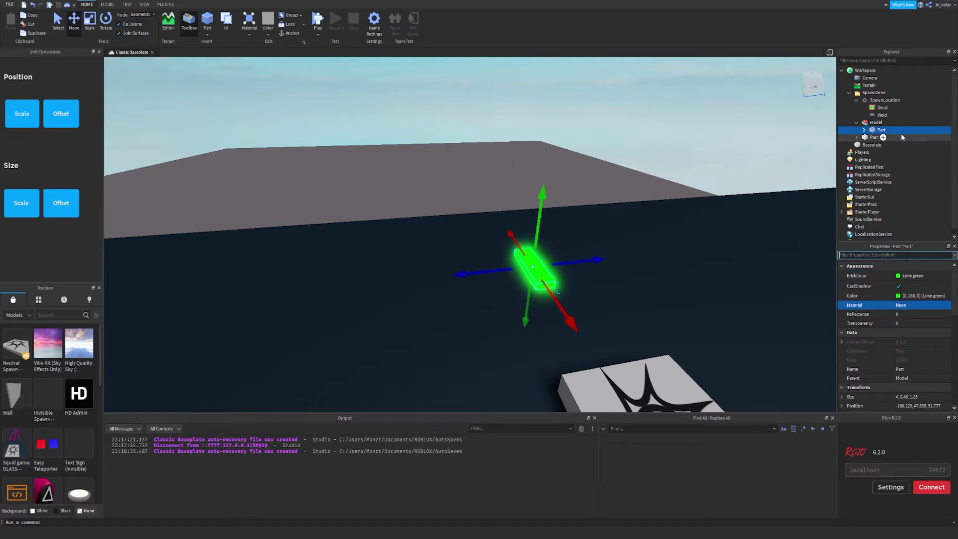
- Duplicate the neon part, move the copy toward the baseplate end, and rotate it diagonally for an arrowhead
key(ctrl+d)
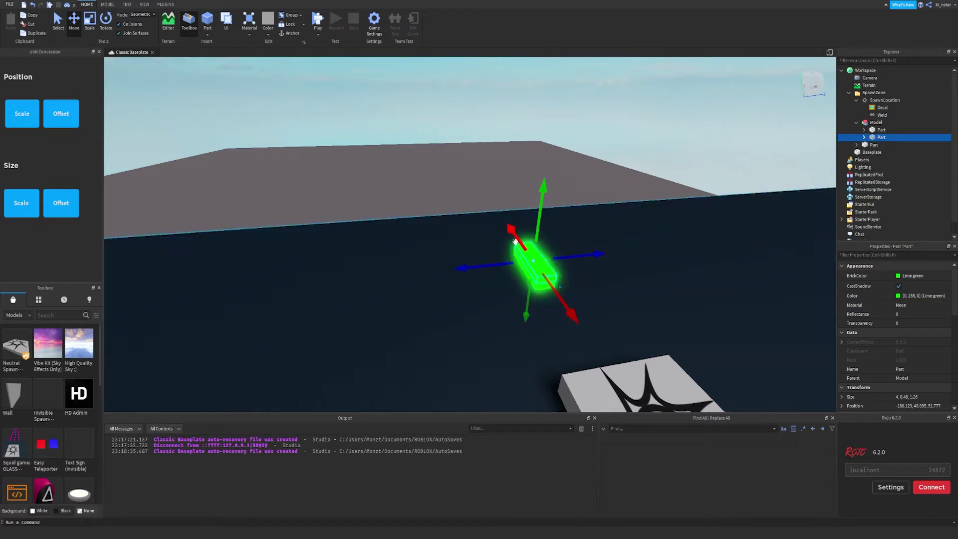
drag(516, 243, 507, 226)
key(ctrl+3)
key(ctrl+2)
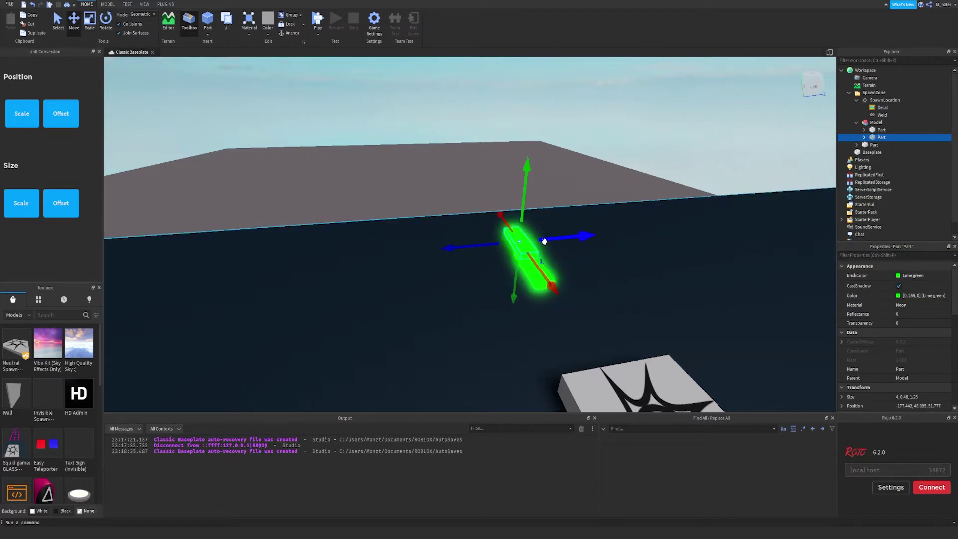
key(ctrl+1)
key(ctrl+4)
drag(553, 238, 514, 249)
key(ctrl+3)
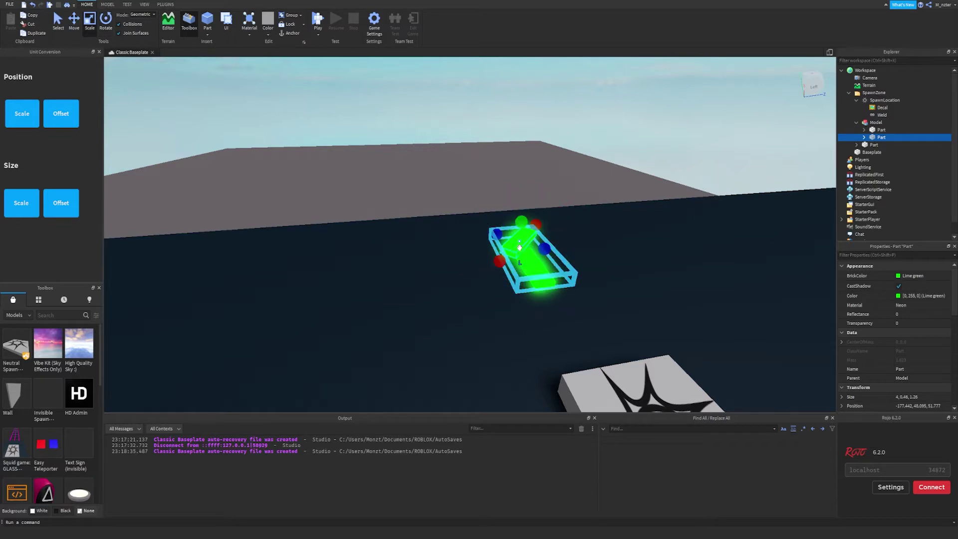
- Turn off CanCollide for the rotated copy
click(871, 256)
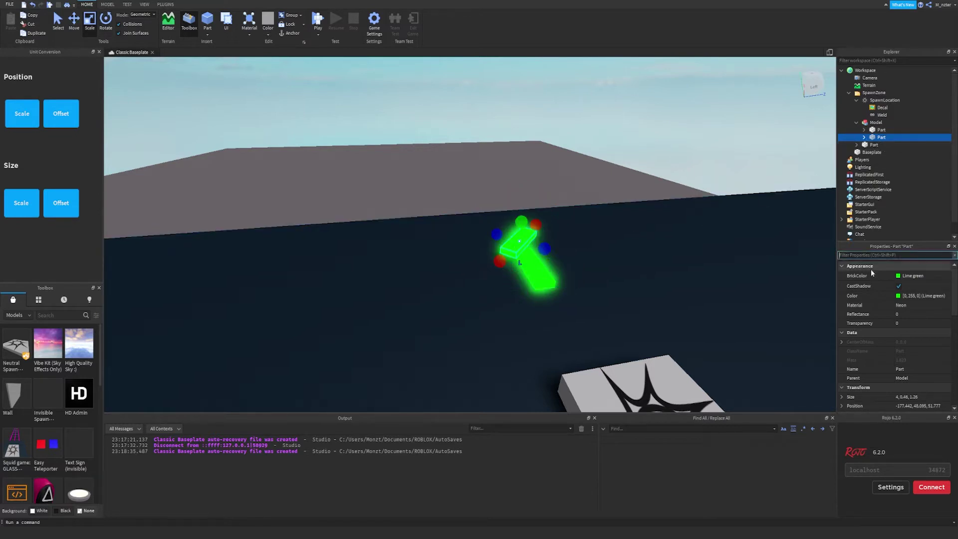
text(co)
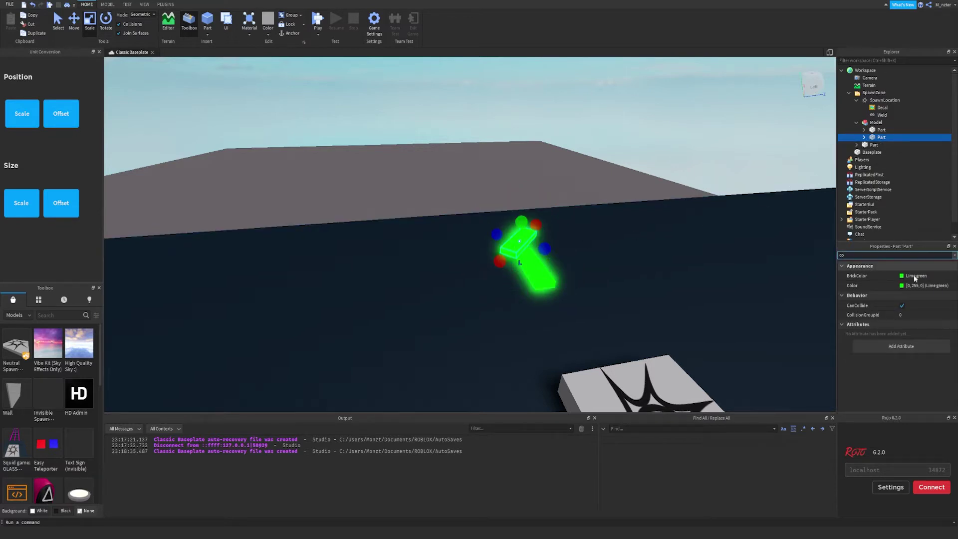
click(897, 306)
- Move the rotated copy down and outward so it forms the left arm of the arrowhead
key(ctrl+1)
key(ctrl+4)
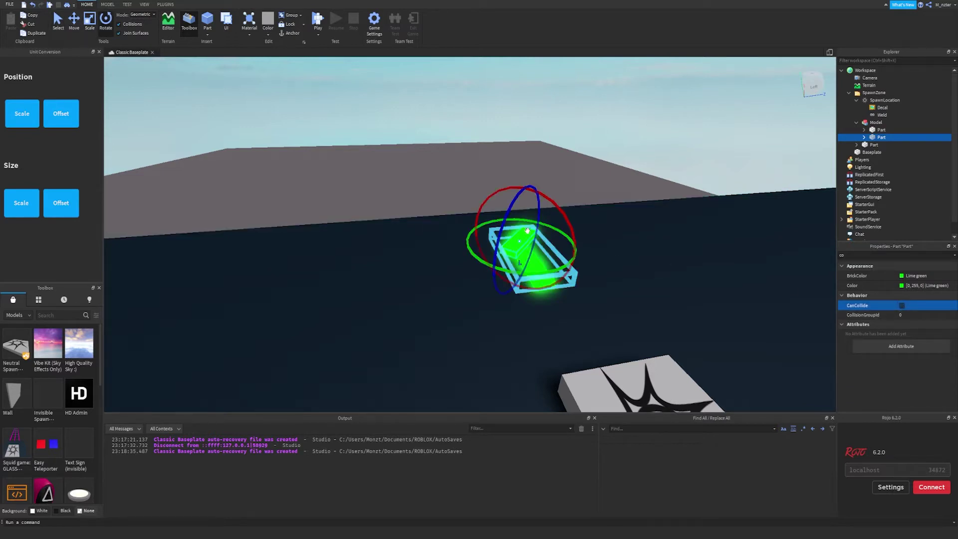
key(ctrl+3)
key(ctrl+2)
drag(525, 210, 515, 240)
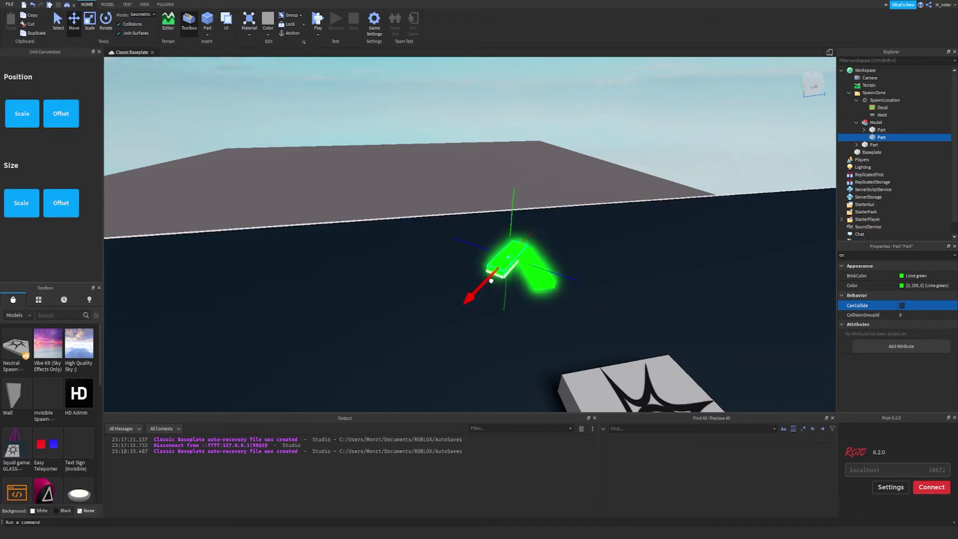
drag(491, 283, 490, 278)
- Duplicate the left arm and rotate the copy 90 degrees for the opposite side of the arrowhead
key(ctrl+d)
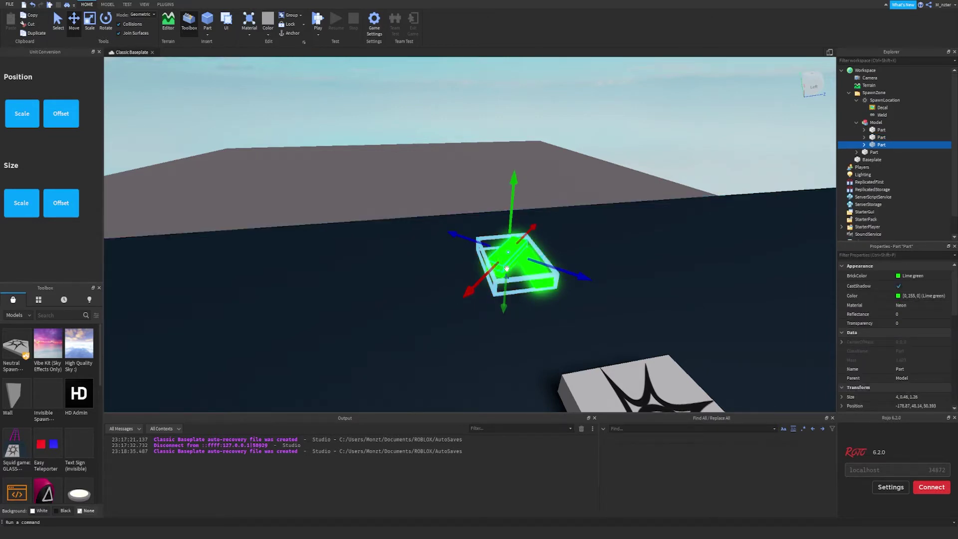
key(ctrl+3)
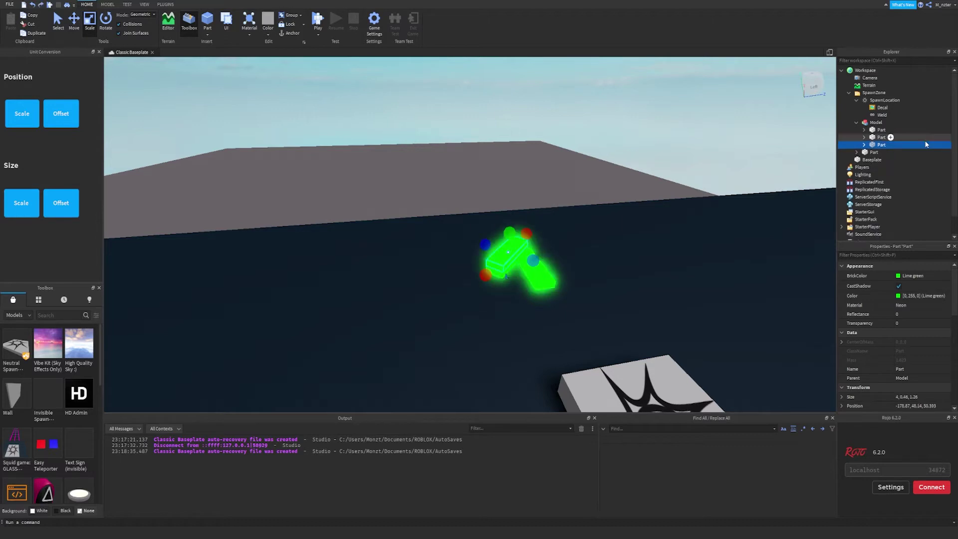
key(ctrl+r)
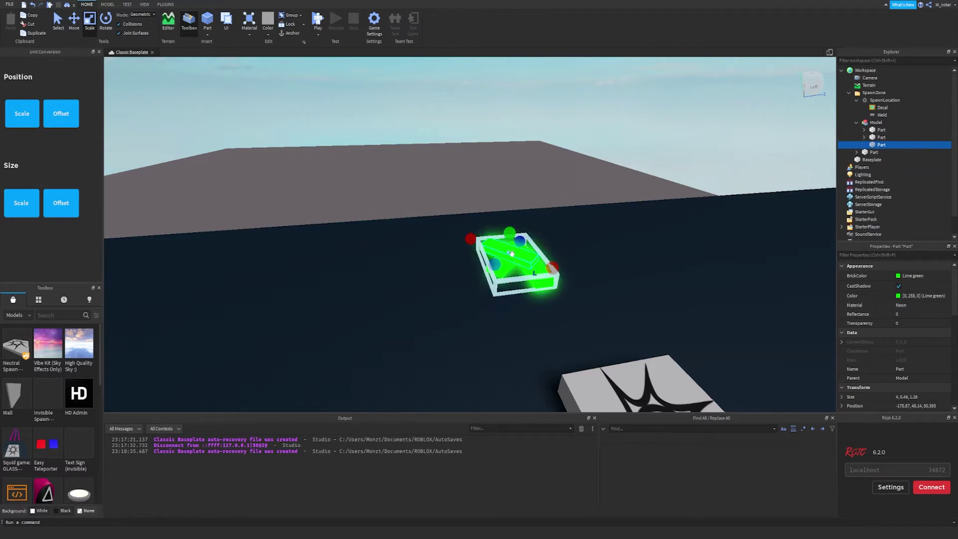
key(ctrl+4)
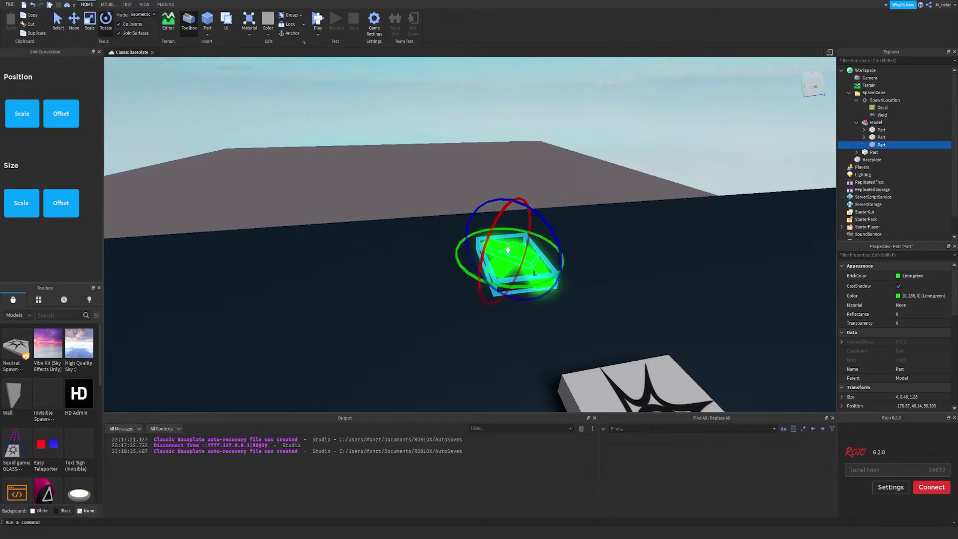
- Move the new copy against the arrow's tip so it forms the right arm of the arrowhead
key(ctrl+2)
drag(469, 286, 486, 272)
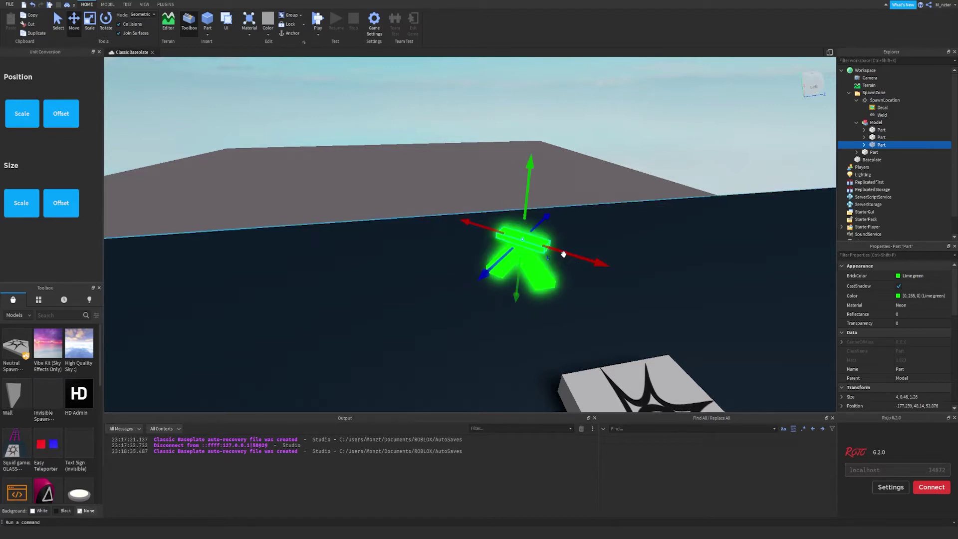
drag(563, 255, 542, 233)
key(ctrl+z)
click(543, 238)
alt+click(548, 245)
right_drag(554, 208, 554, 208)
scroll(535, 209, up, 2)
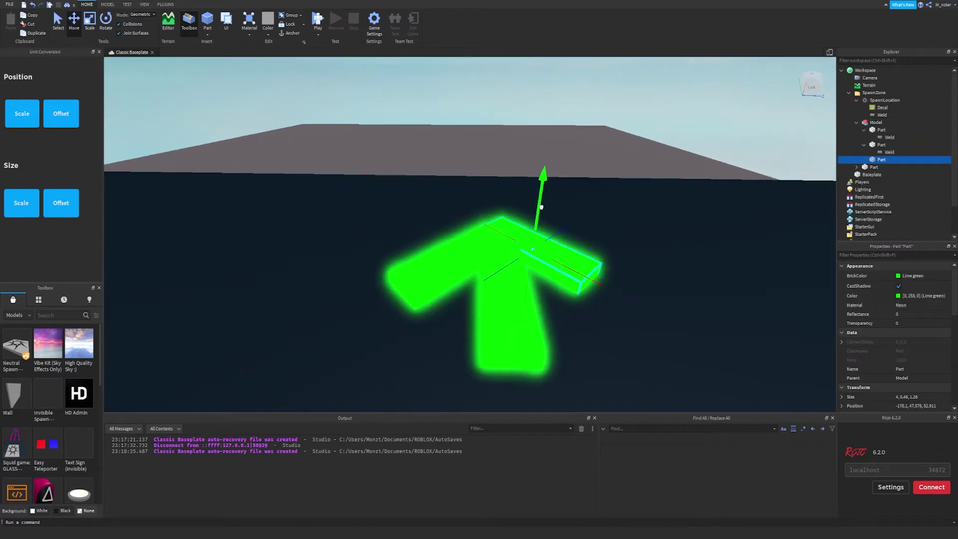
- Fine-tune the right arm's placement at the arrow tip and inspect the finished arrow from above
scroll(552, 187, up, 5)
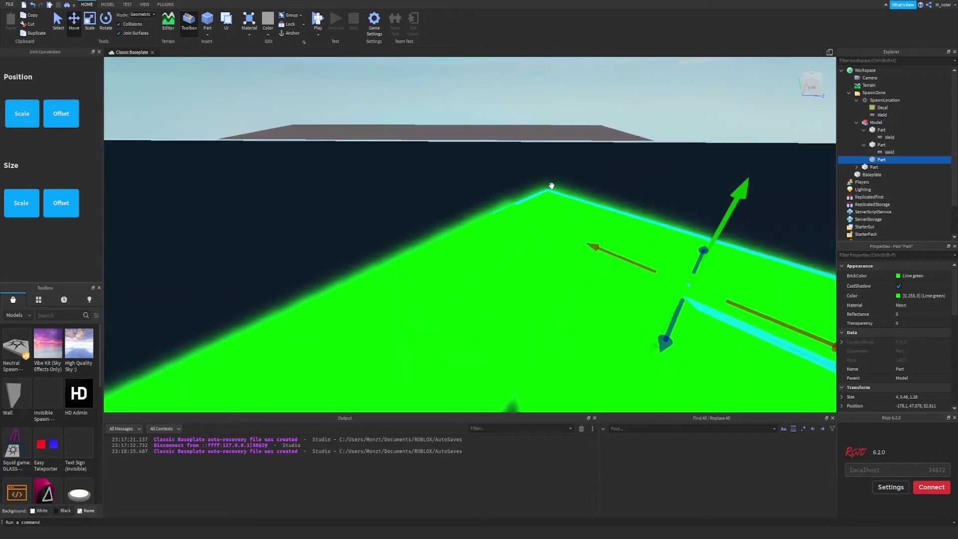
scroll(552, 185, down, 5)
drag(535, 188, 539, 189)
scroll(559, 178, down, 4)
right_drag(558, 179, 551, 209)
scroll(559, 179, up, 4)
scroll(558, 179, down, 5)
key(e)
click(551, 194)
key(w)
key(s)
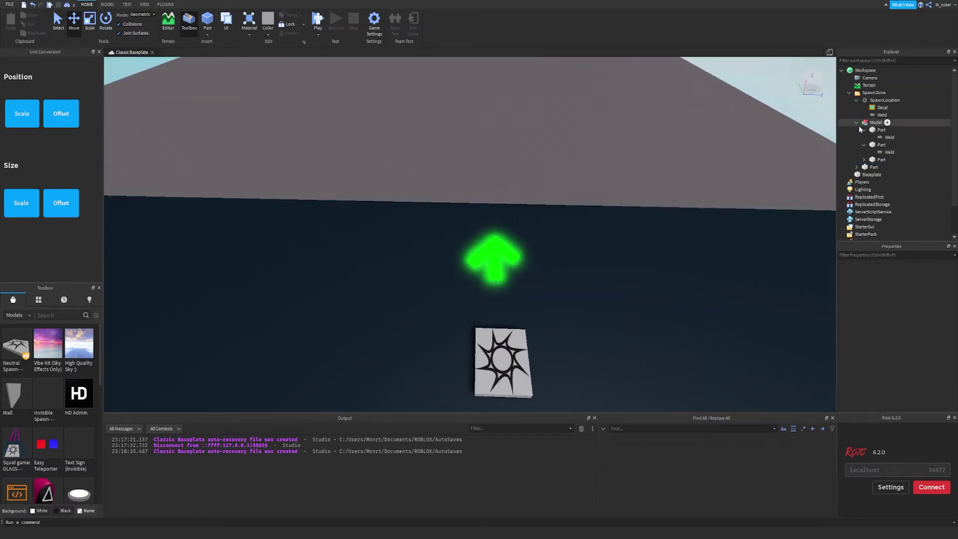
- Rename the dark platform part in the SpawnZone folder to Floor
click(857, 122)
click(902, 136)
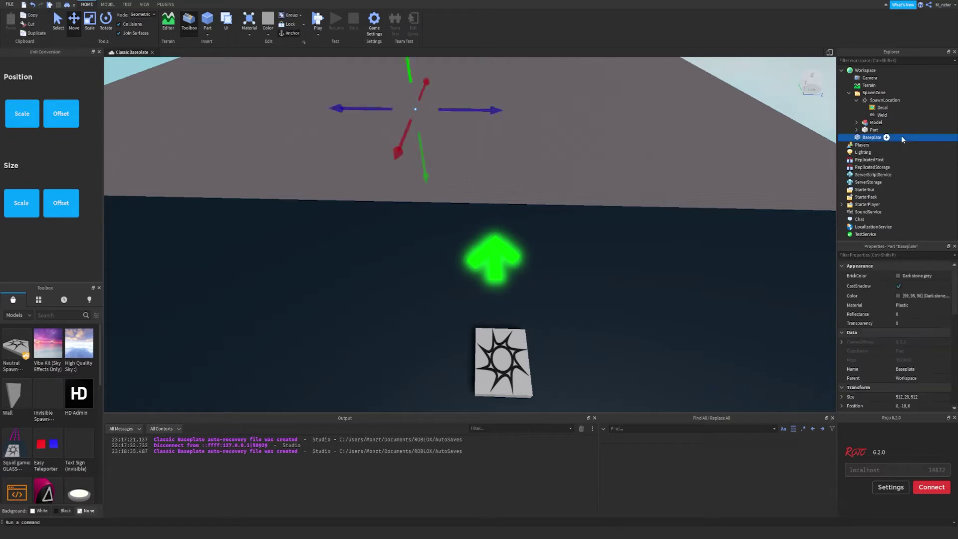
click(907, 131)
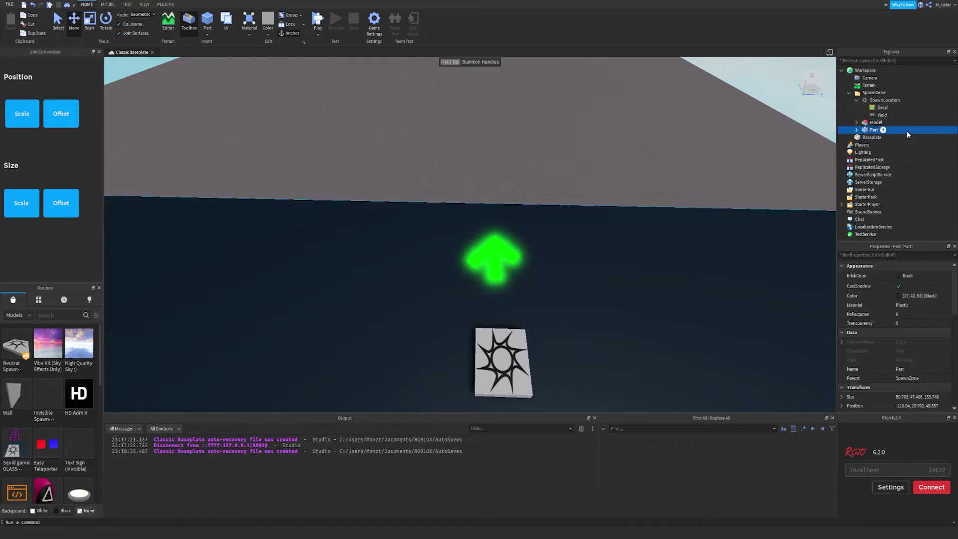
click(906, 131)
text(Floor)
key(Return)
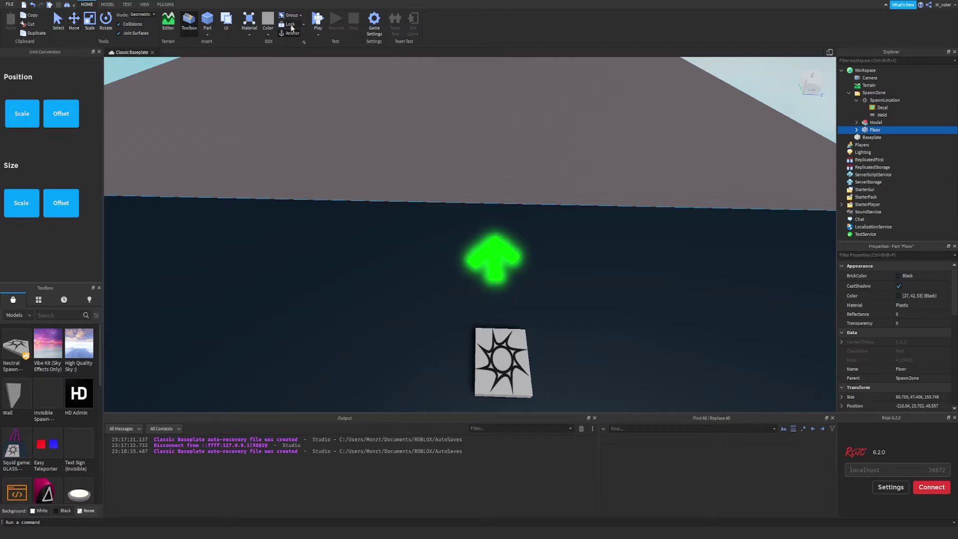
- Anchor the green arrow model
click(876, 122)
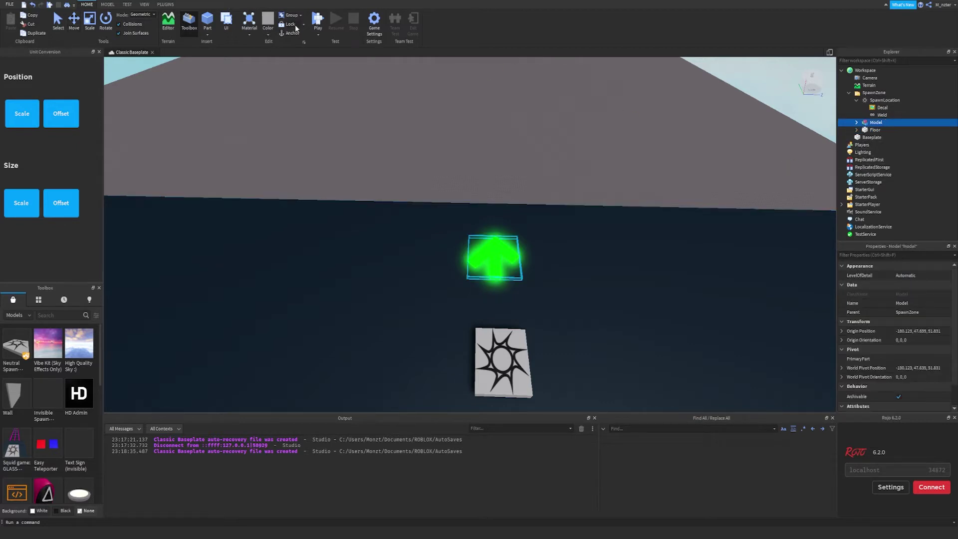
right_drag(487, 101, 487, 102)
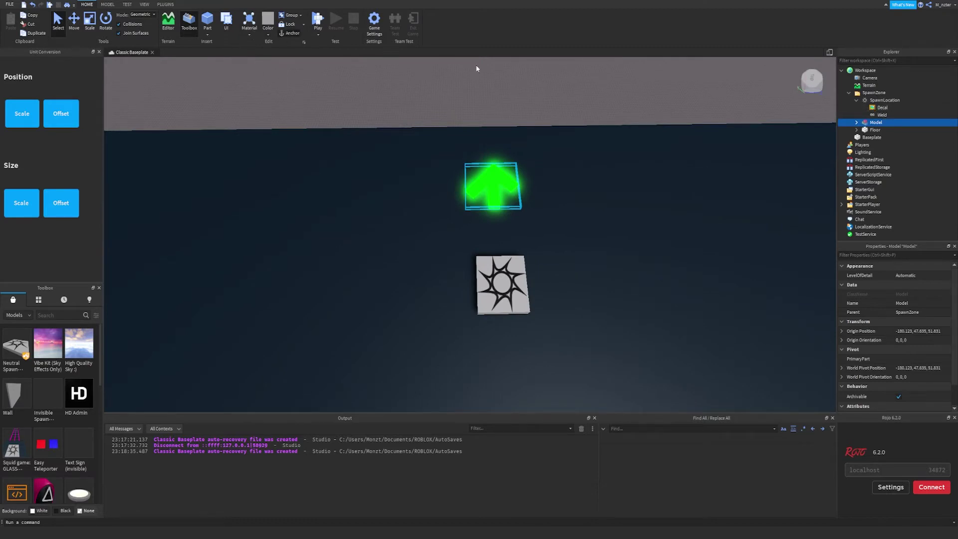
right_drag(601, 92, 601, 92)
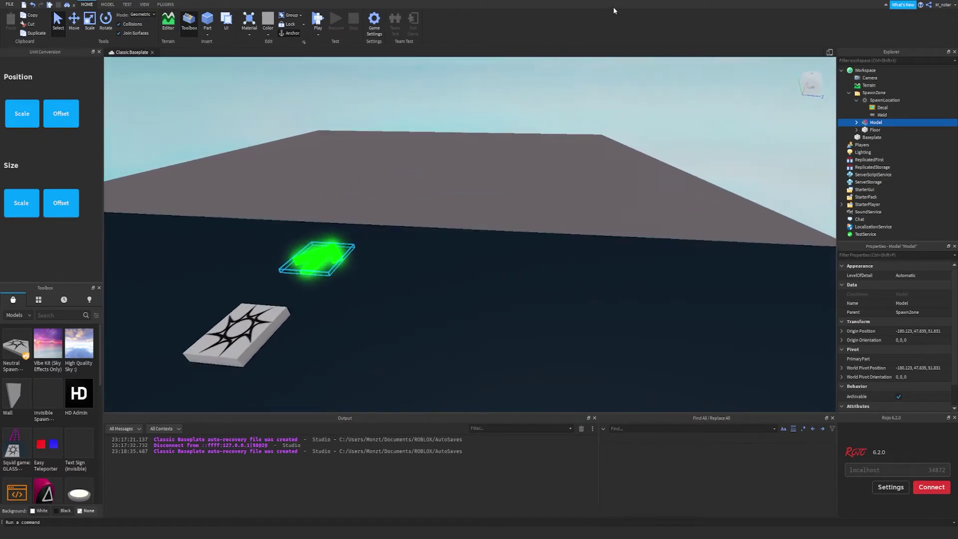
- Add a folder named Portals inside the SpawnZone folder
click(892, 93)
click(891, 92)
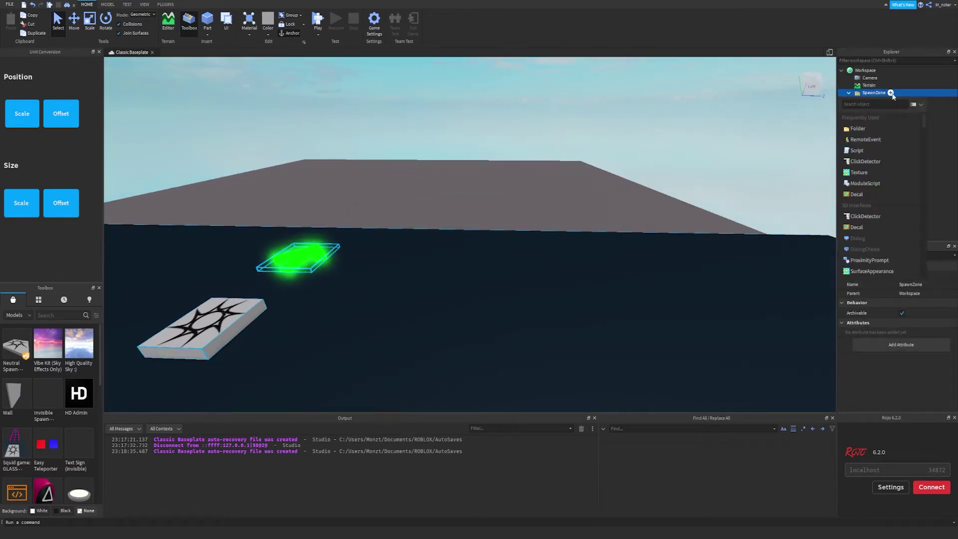
click(858, 128)
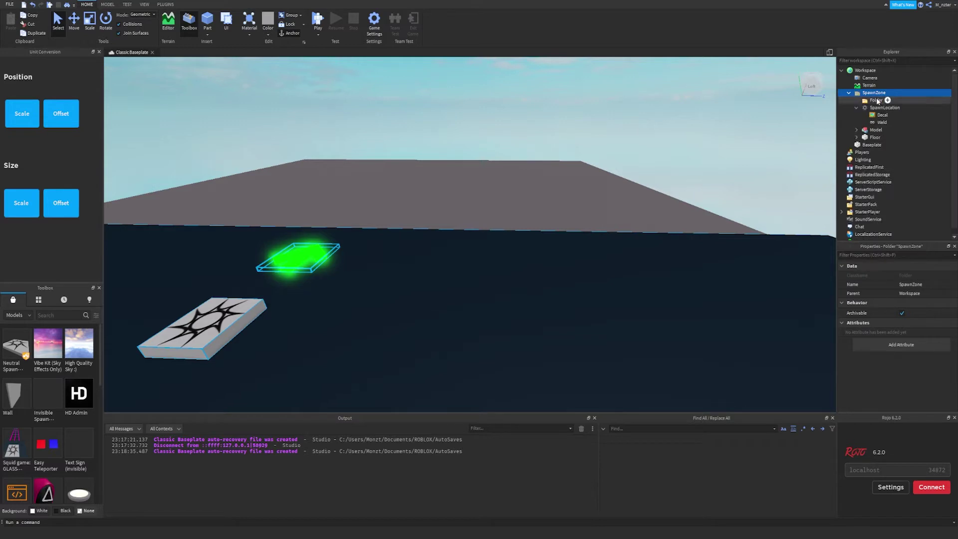
double_click(876, 100)
text(Portals)
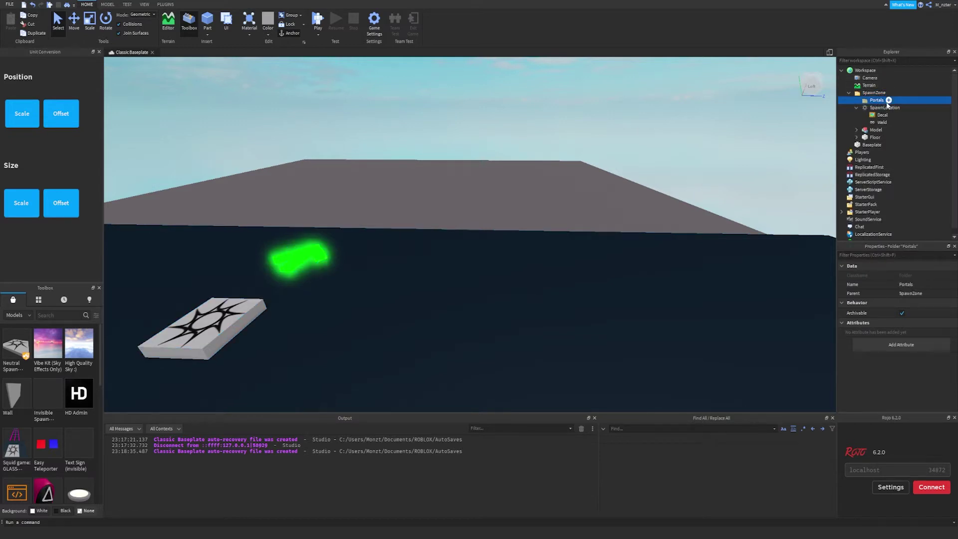
- Add a model inside the Portals folder
click(889, 101)
text(Mod)
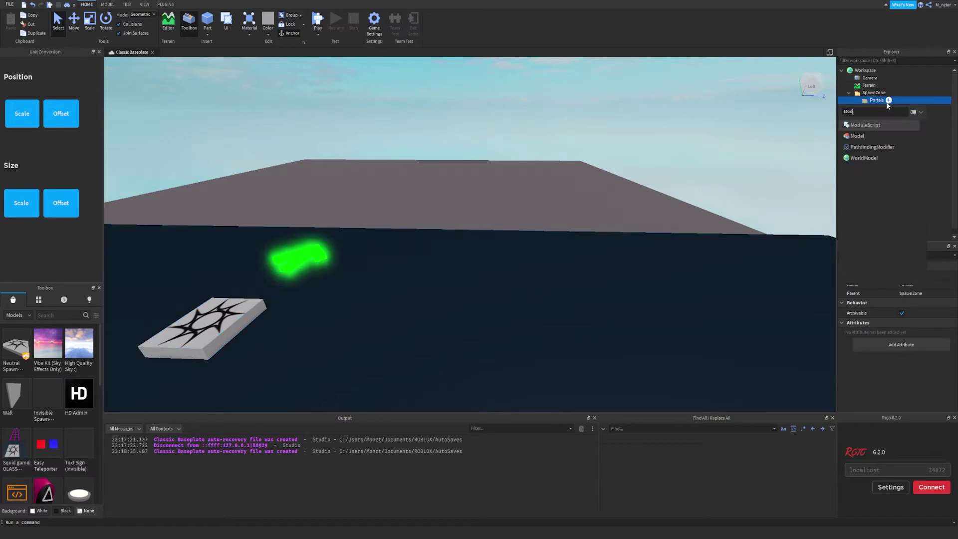
key(Down)
key(Return)
- Insert a part into the new model and scale it into an upright slab about 6.9 × 6.7 × 2 studs on the dark floor
click(884, 107)
click(895, 108)
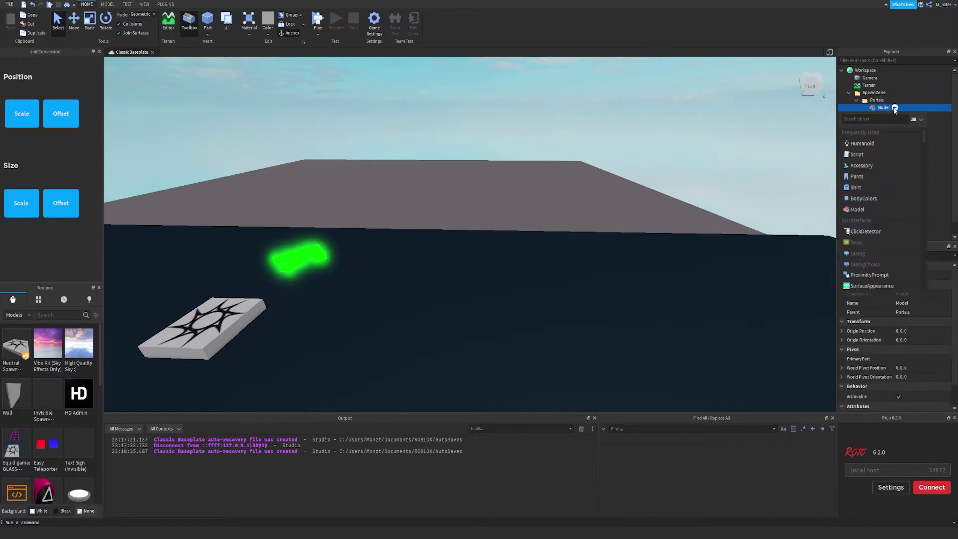
text(Part)
key(Return)
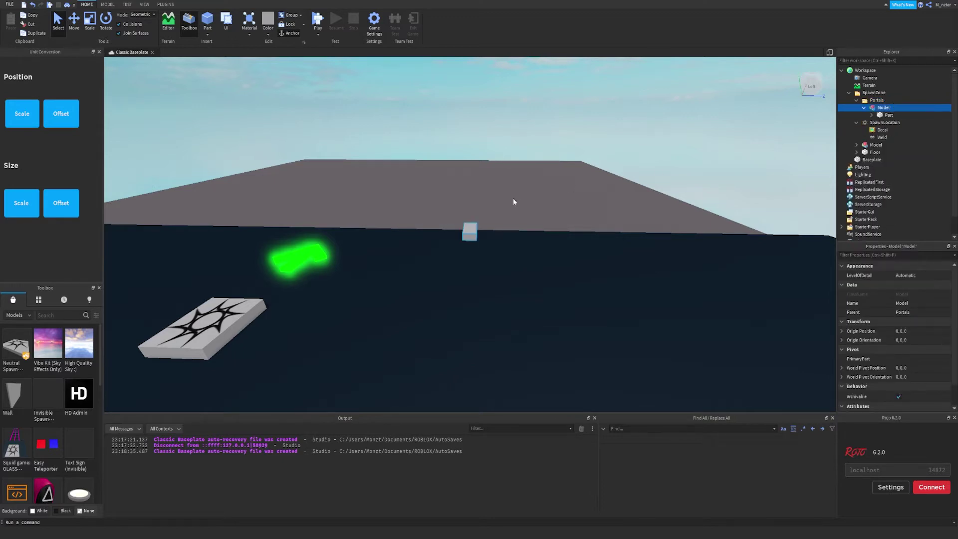
drag(526, 188, 526, 185)
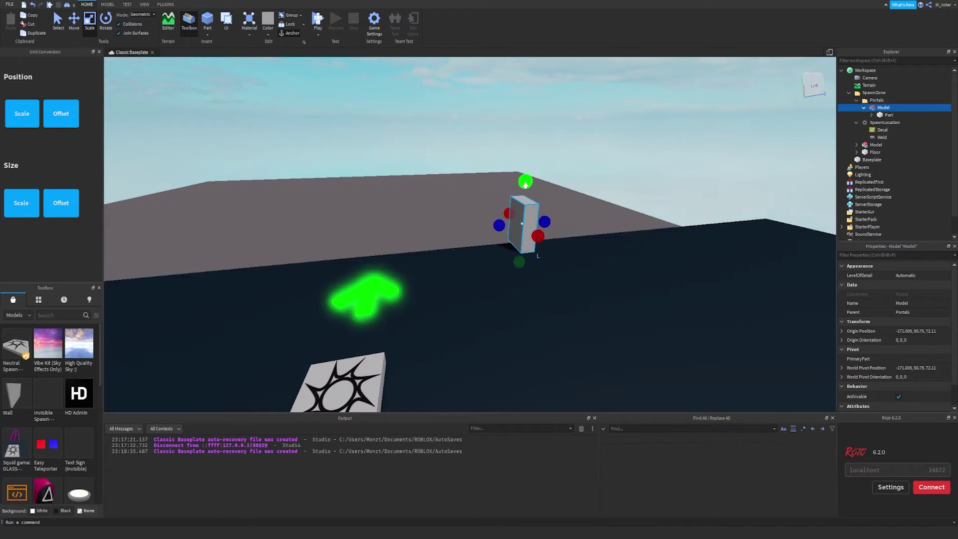
drag(536, 235, 544, 241)
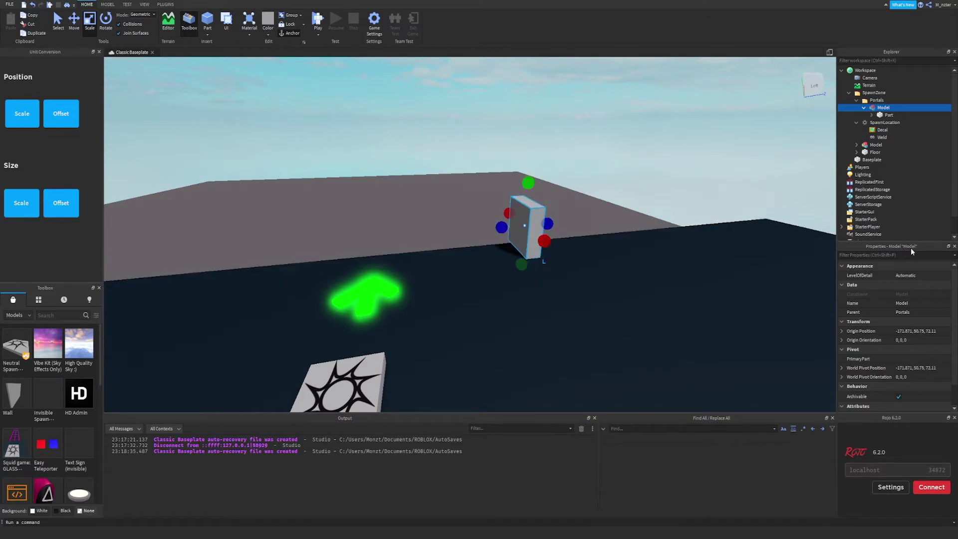
- Set the slab part's material to WoodPlanks
text(mat)
click(889, 115)
click(889, 255)
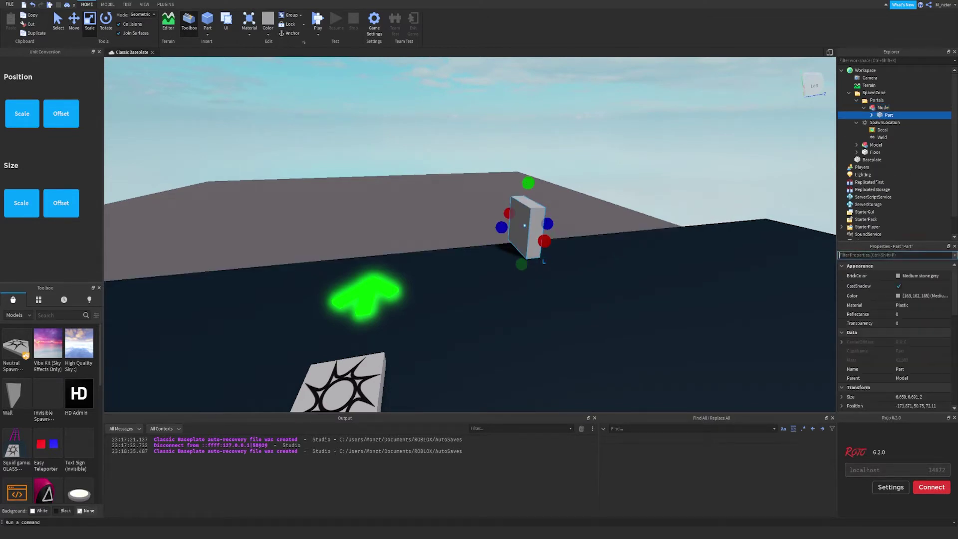
text(mat)
click(909, 275)
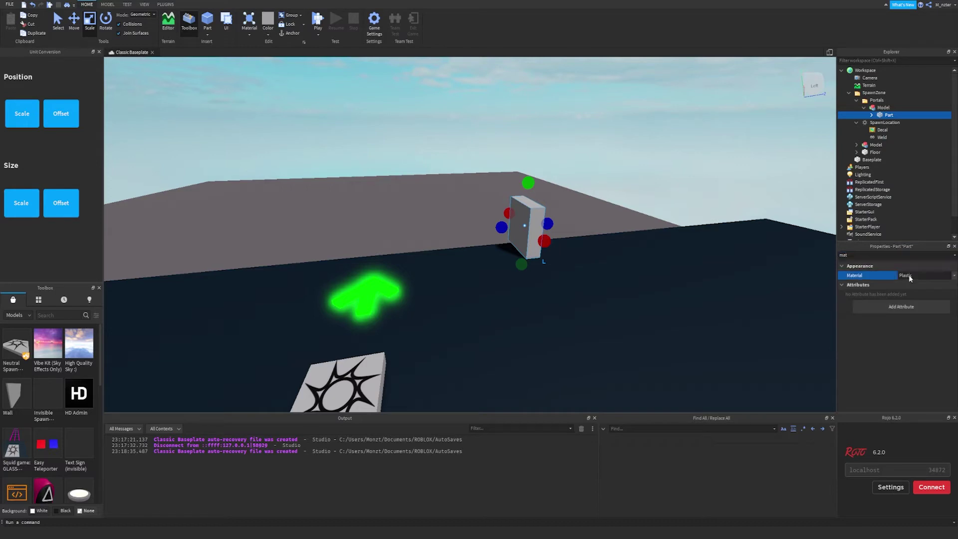
click(909, 281)
click(910, 276)
click(913, 294)
click(900, 323)
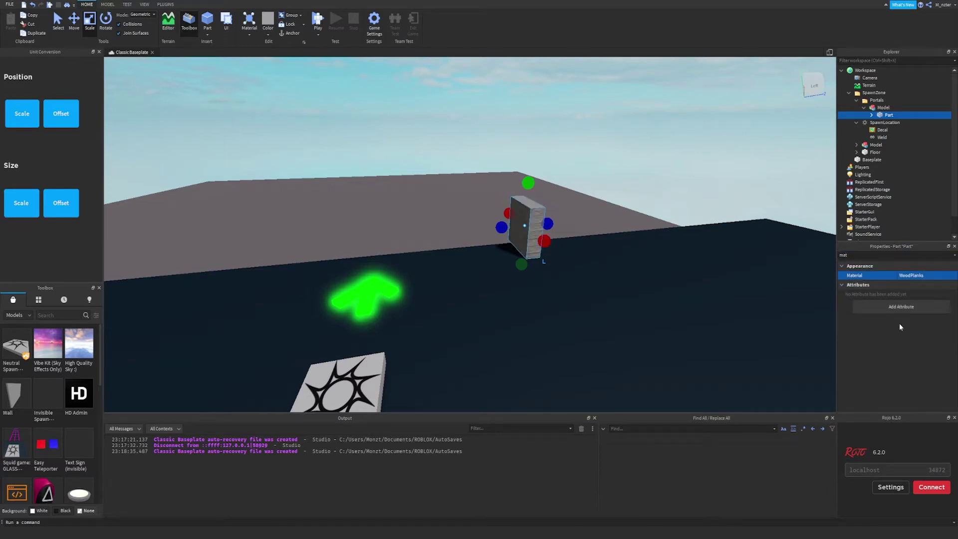
- Set the wooden slab's BrickColor to Burnt Sienna
key(ctrl+a)
text(co)
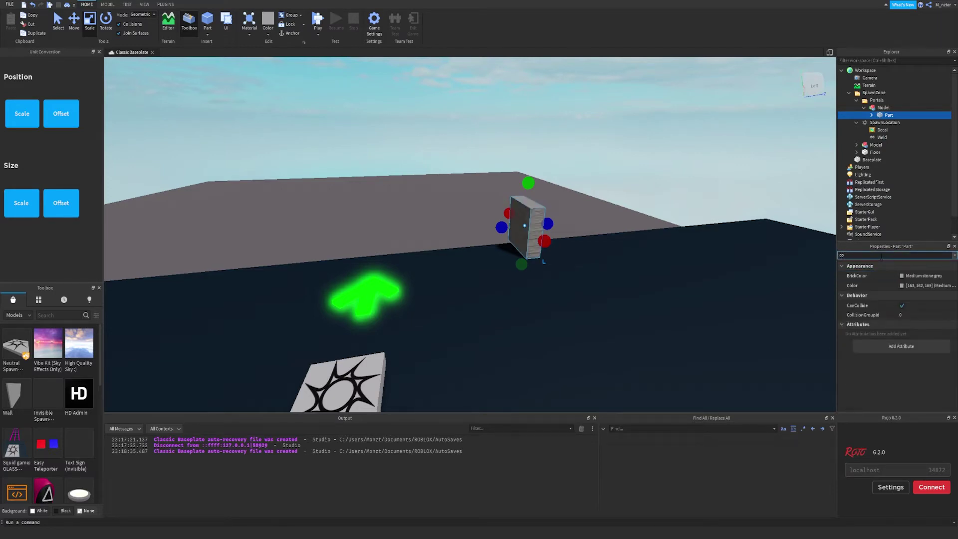
click(918, 275)
click(923, 406)
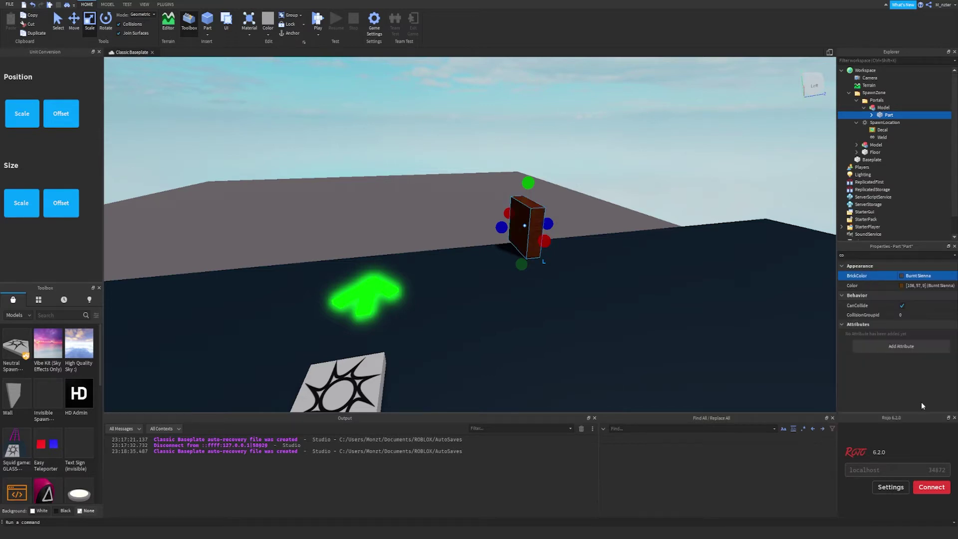
- Turn on rotation snapping at 90° and rotate the wooden slab a quarter turn about its vertical axis
right_drag(694, 291, 678, 280)
key(w)
key(s)
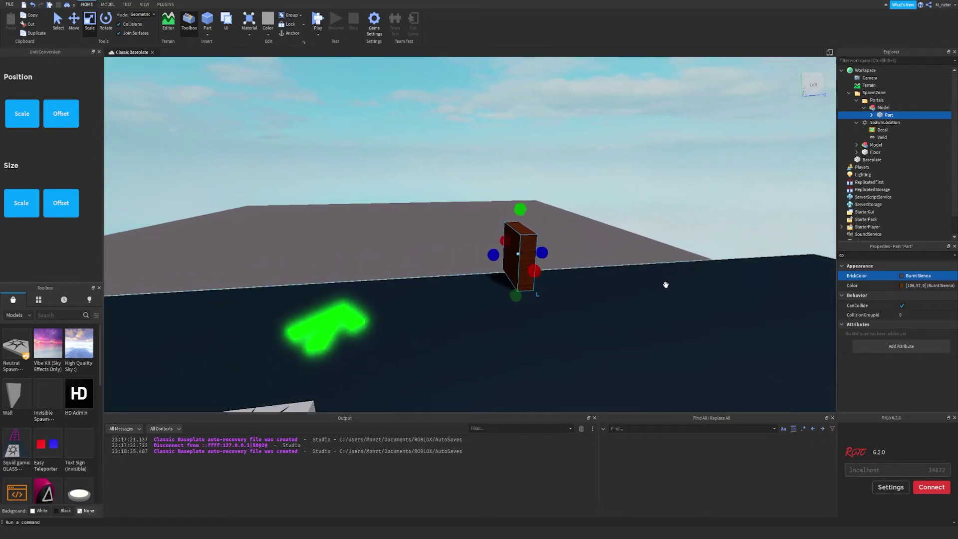
key(ctrl+1)
key(ctrl+4)
drag(512, 273, 586, 264)
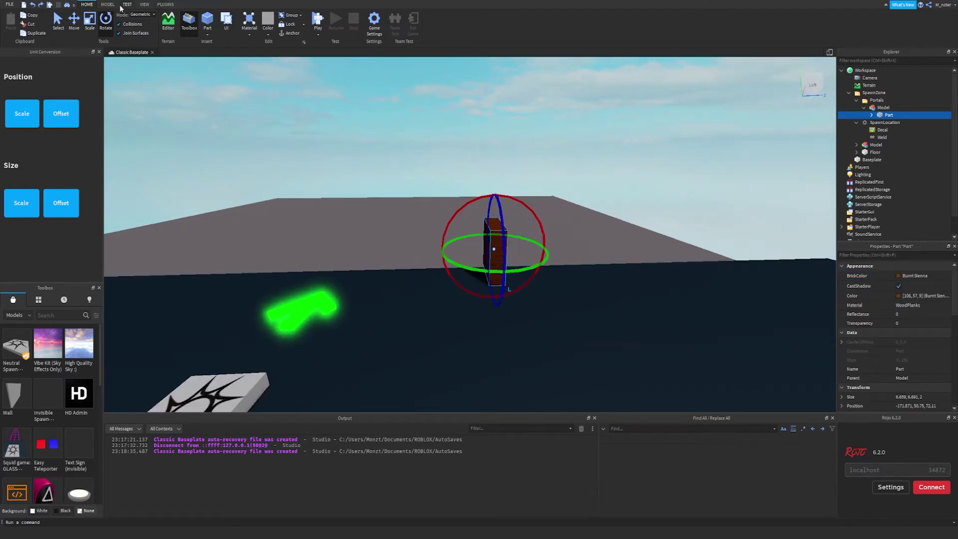
click(126, 4)
click(108, 5)
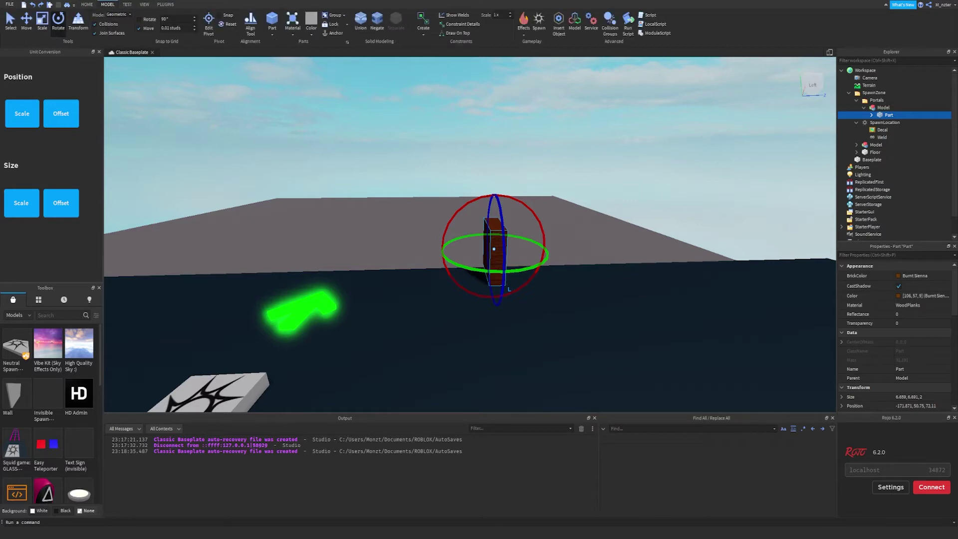
drag(461, 267, 555, 245)
click(488, 255)
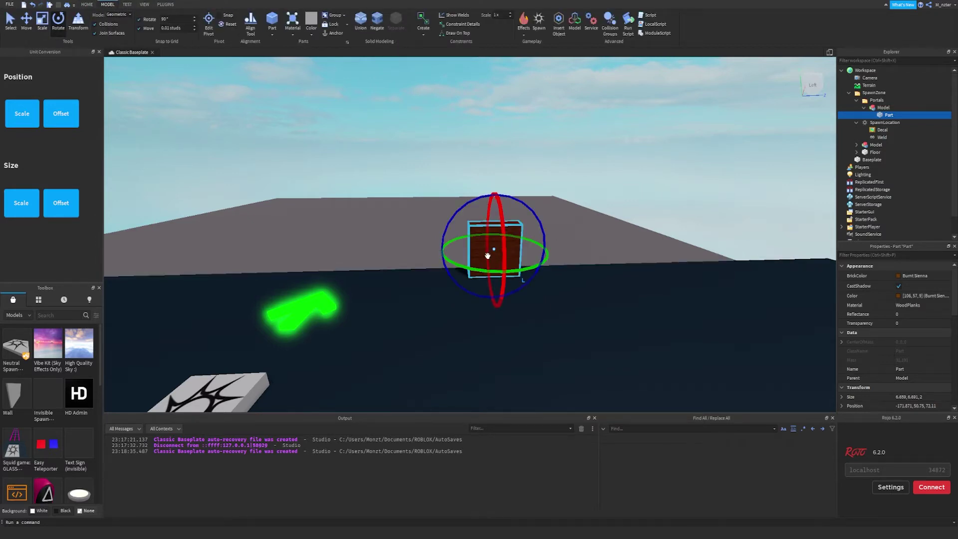
- Move the rotated wooden slab to a new spot on the dark floor, beyond the green arrow
key(ctrl+3)
key(ctrl+2)
drag(505, 269, 535, 310)
key(d)
drag(572, 280, 537, 289)
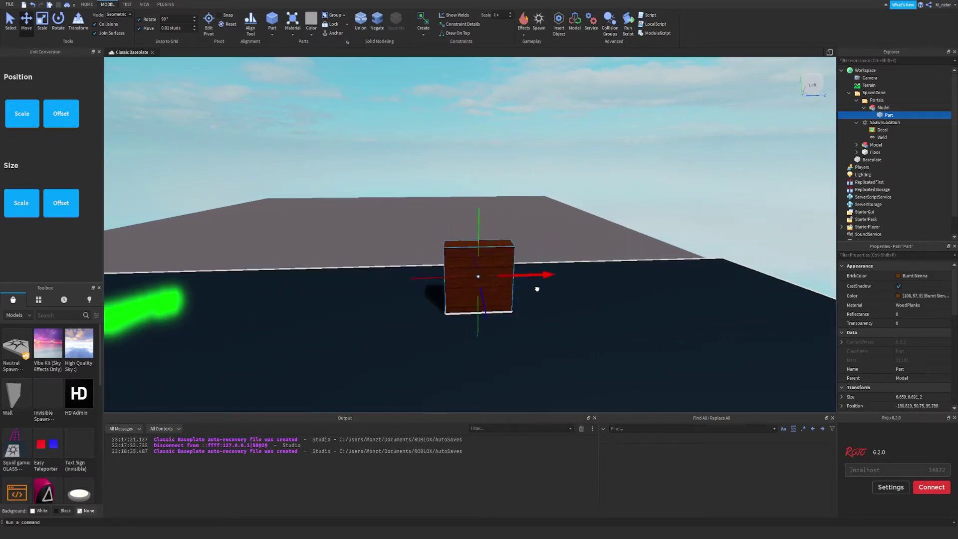
- Rename the model in the Portals folder to Portal1 and anchor its wooden slab
double_click(890, 108)
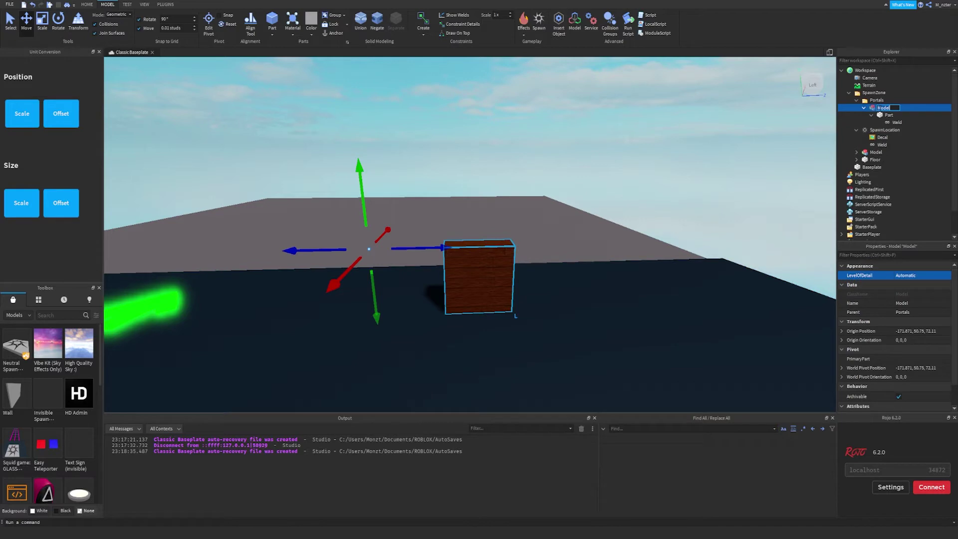
click(879, 114)
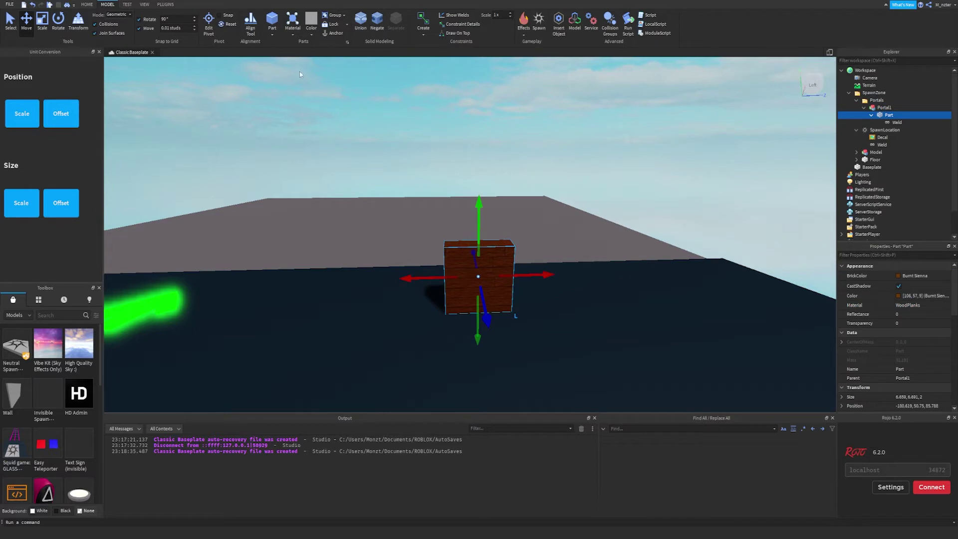
click(872, 114)
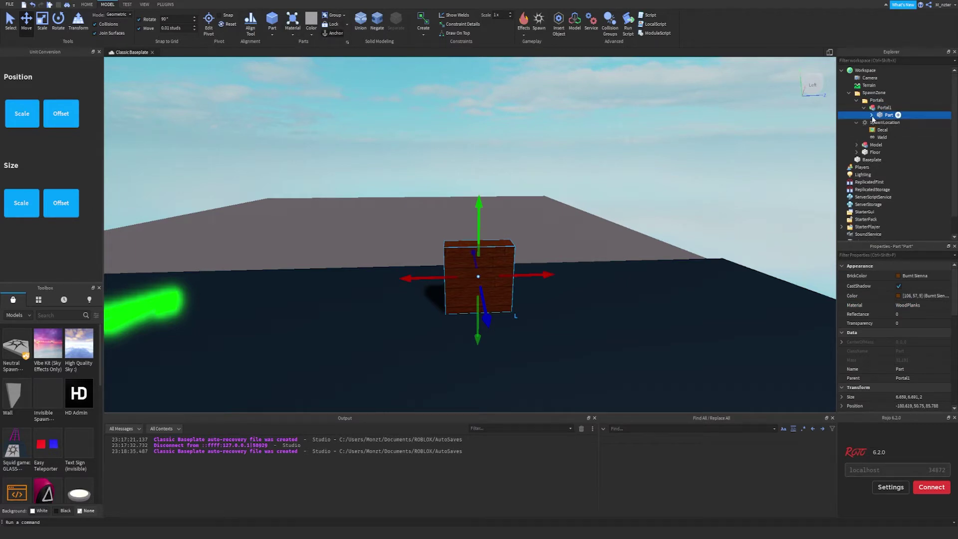
- Insert a second part into the Portal1 model and move it to the front of the wooden slab
click(897, 108)
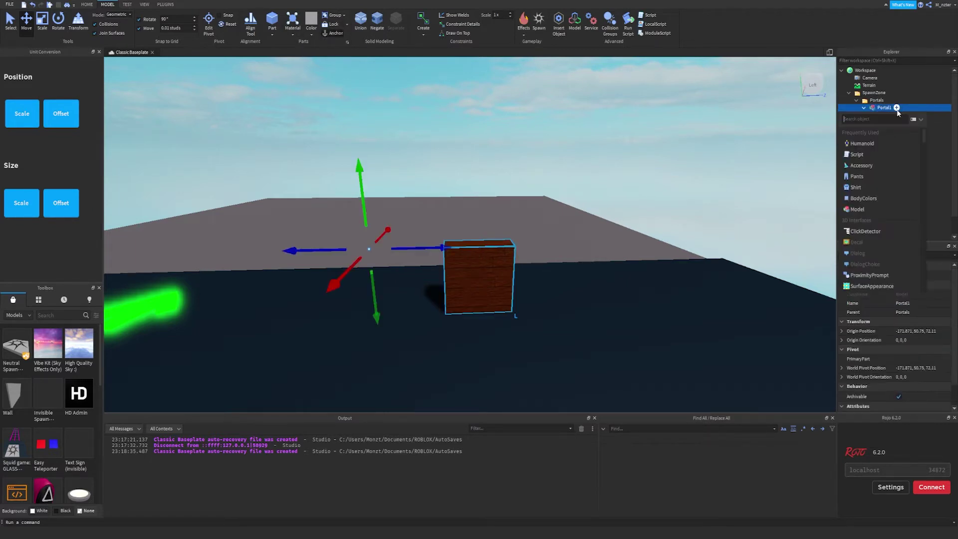
text(part)
key(Return)
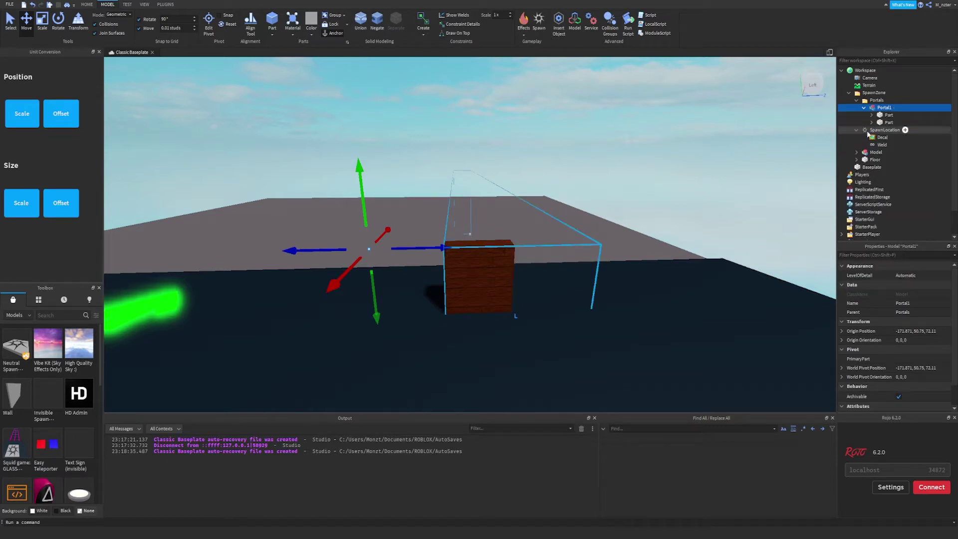
click(919, 121)
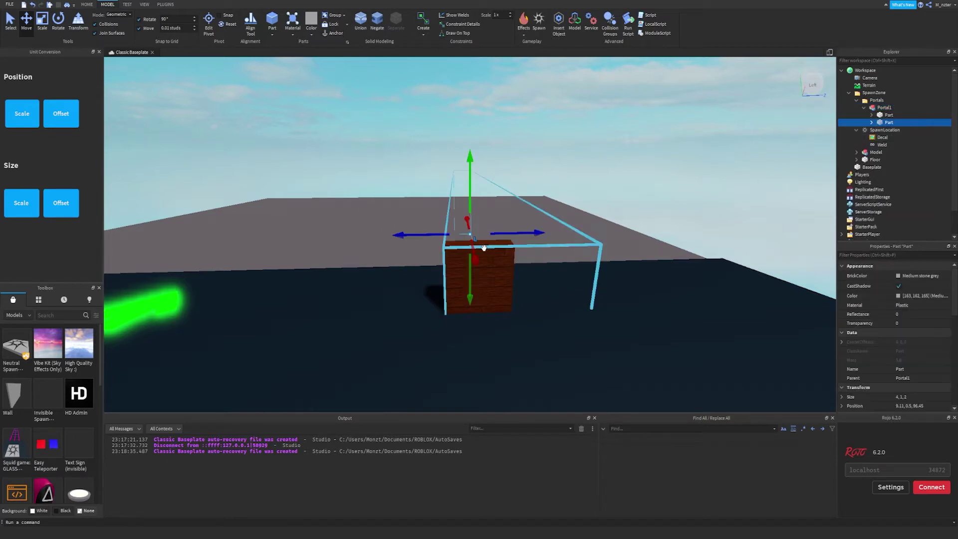
drag(480, 195, 693, 103)
drag(574, 111, 499, 317)
right_drag(499, 317, 494, 310)
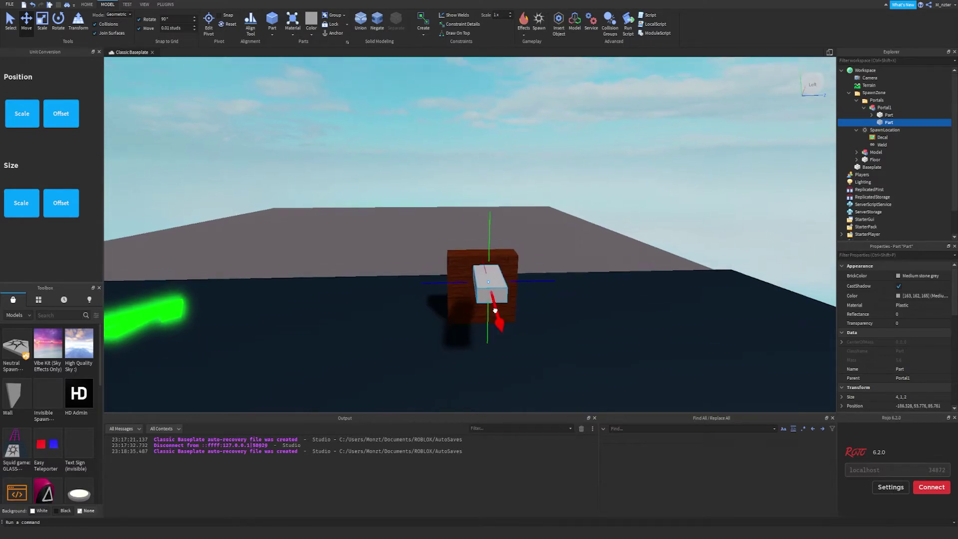
drag(495, 310, 485, 354)
- Scale the grey part into a thin panel about 6.5 studs tall and push it back against the wooden slab
key(ctrl+3)
drag(491, 346, 493, 248)
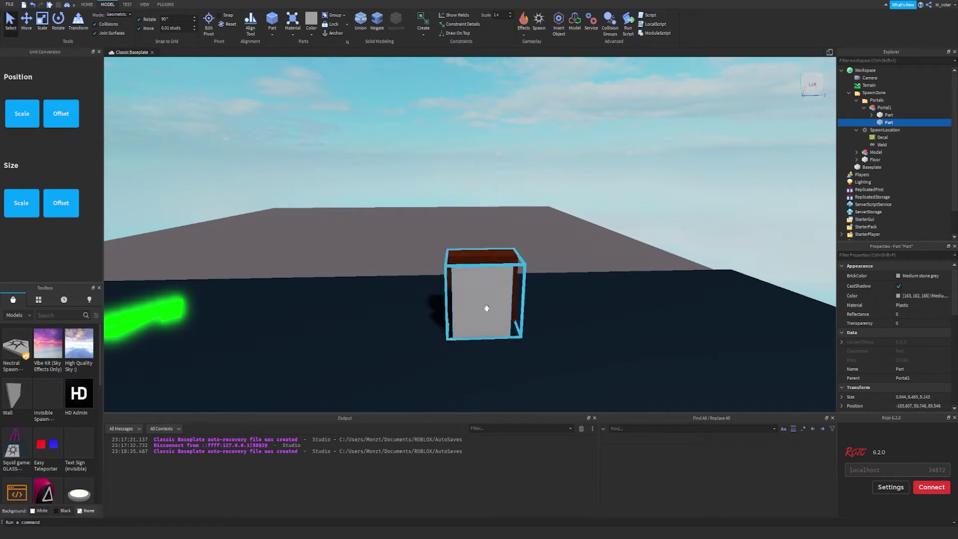
key(ctrl+2)
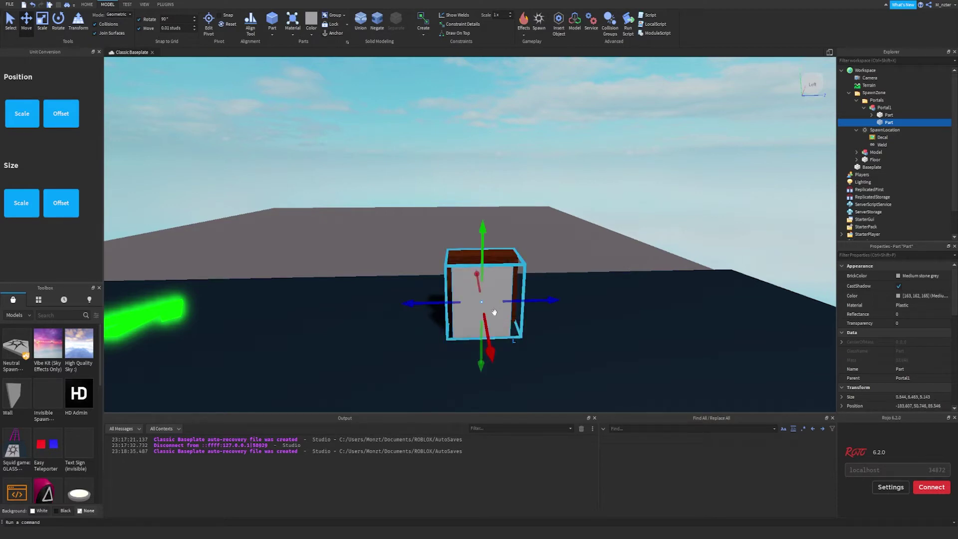
drag(486, 322, 488, 322)
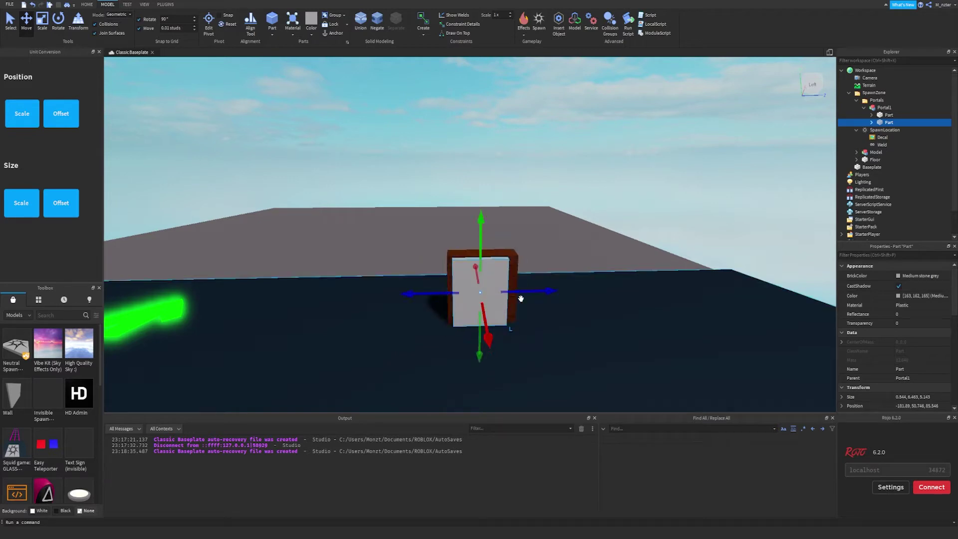
- Widen the grey panel slightly and set it back into the front of the wooden slab, leaving a narrow wooden border
key(ctrl+3)
drag(532, 294, 529, 294)
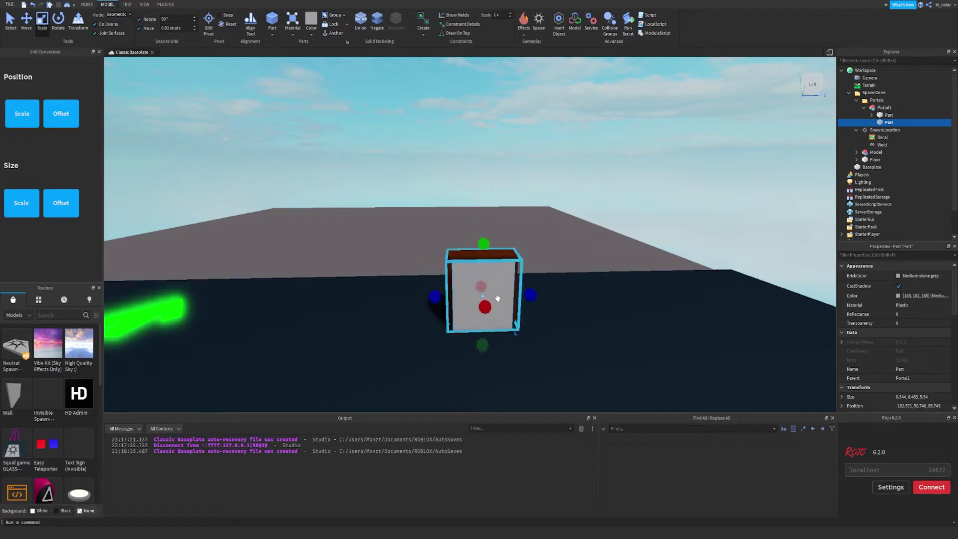
key(ctrl+1)
key(ctrl+2)
drag(487, 317, 484, 310)
right_drag(539, 318, 541, 315)
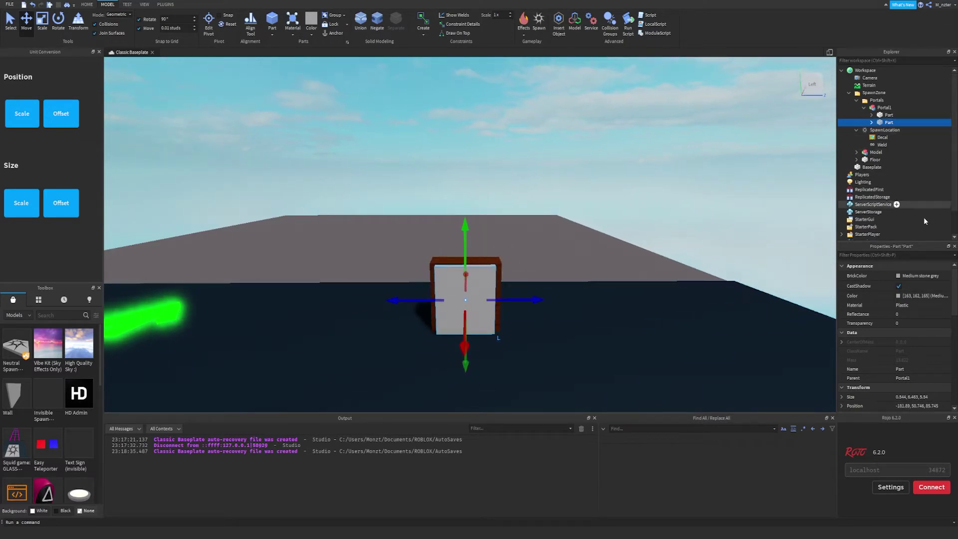
- Try several materials on the grey panel and set its material to Neon
text(mat)
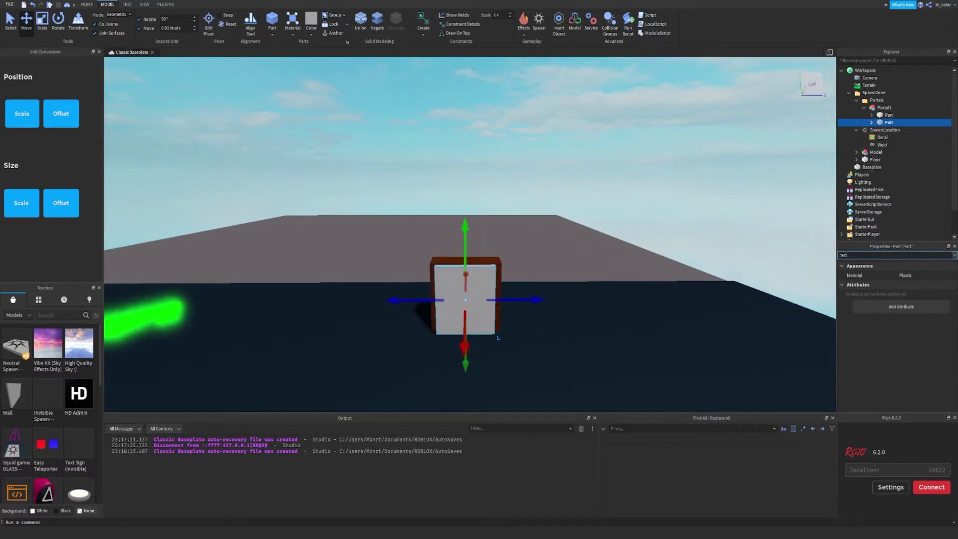
click(913, 277)
click(913, 277)
click(912, 290)
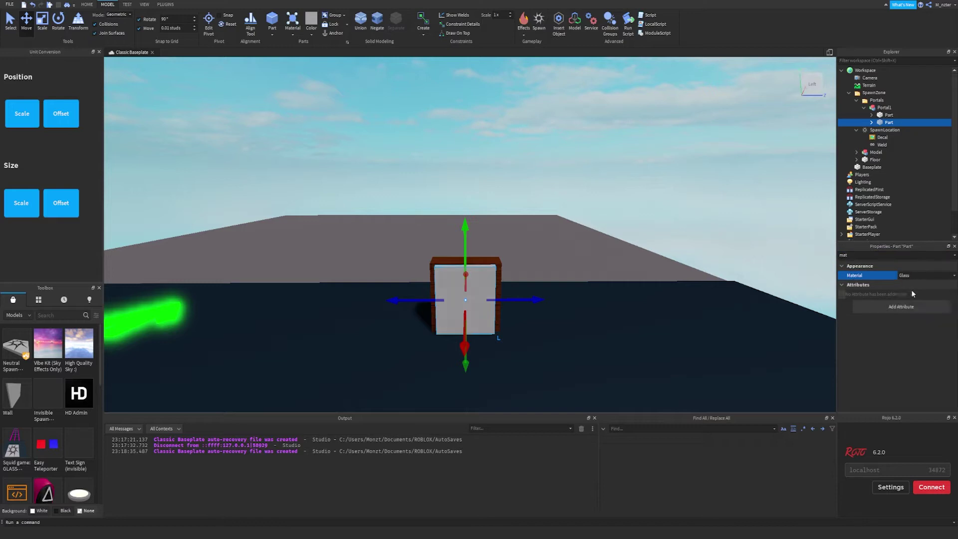
key(Up)
key(Up)
key(Up)
key(Up)
key(Up)
key(Up)
key(Up)
key(Up)
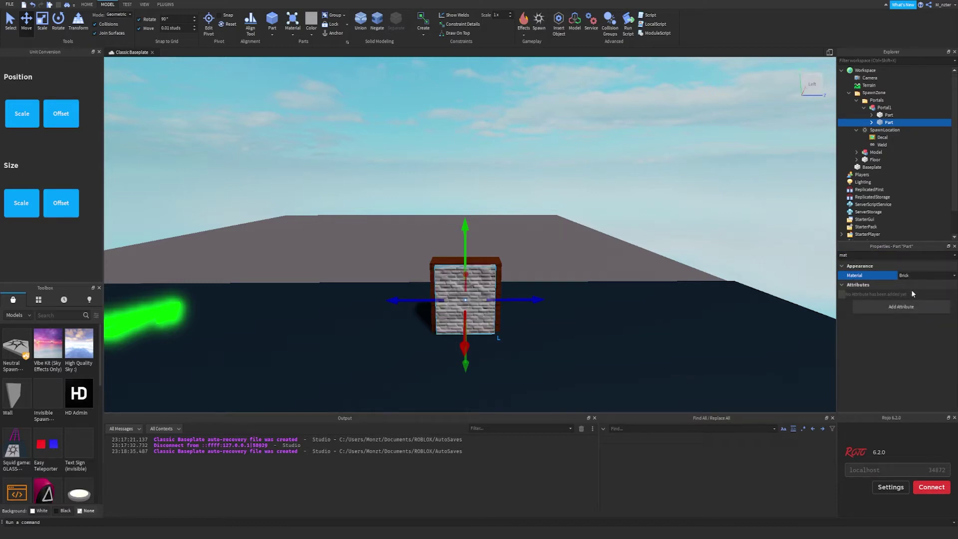
key(Down)
key(Down)
key(Down)
key(Down)
key(Down)
key(Down)
key(Down)
key(Down)
key(Down)
key(Down)
key(Down)
key(Down)
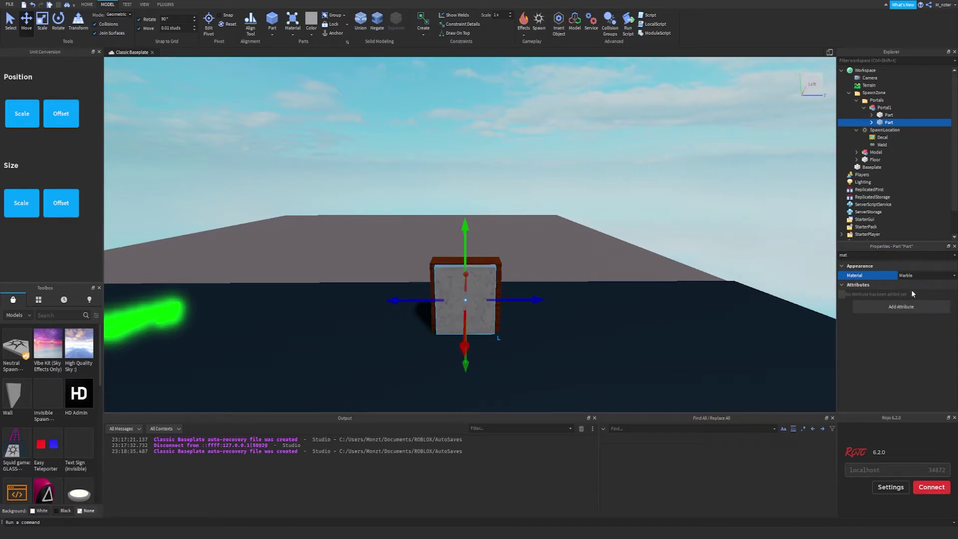
key(Up)
key(Up)
key(Up)
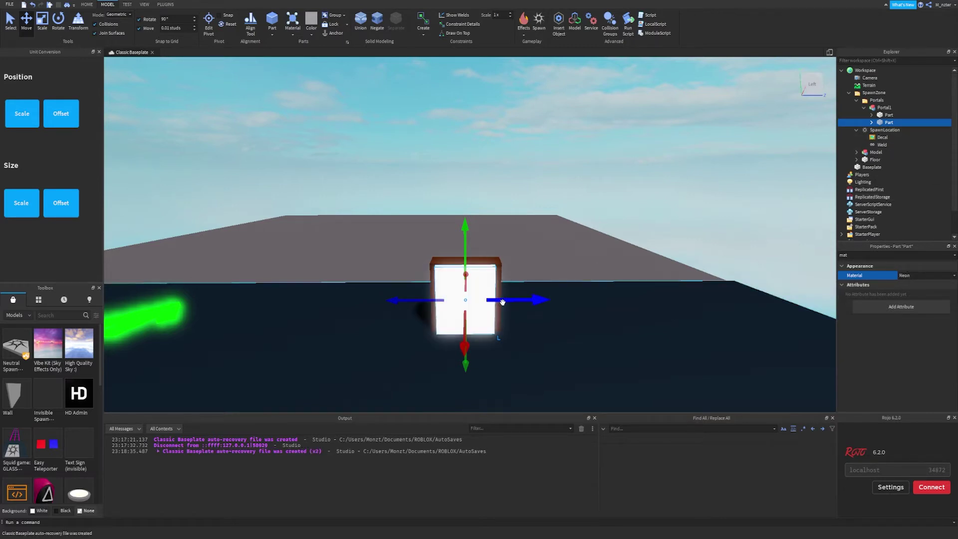
- Disable CanCollide for the neon panel of Portal1
right_drag(560, 275, 563, 274)
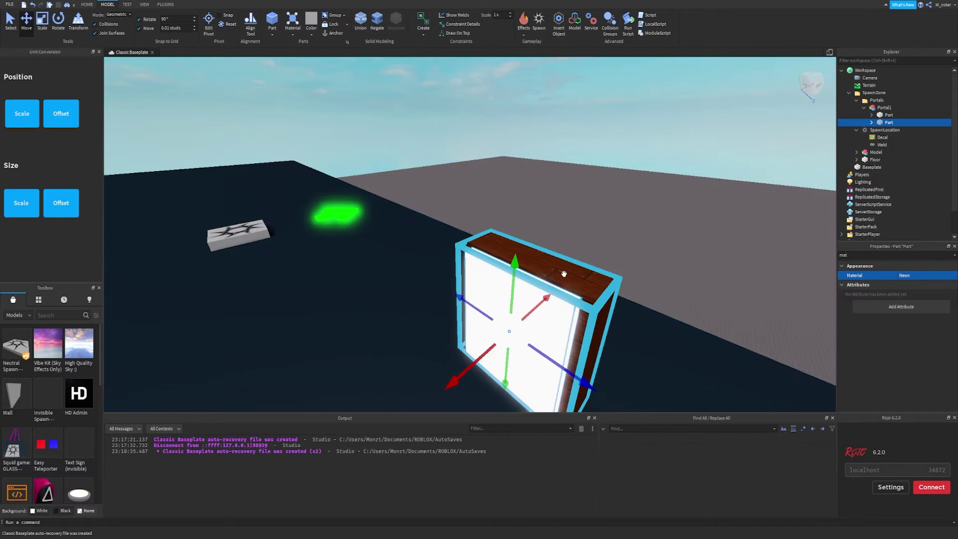
right_click(860, 250)
drag(859, 255, 841, 261)
text(col)
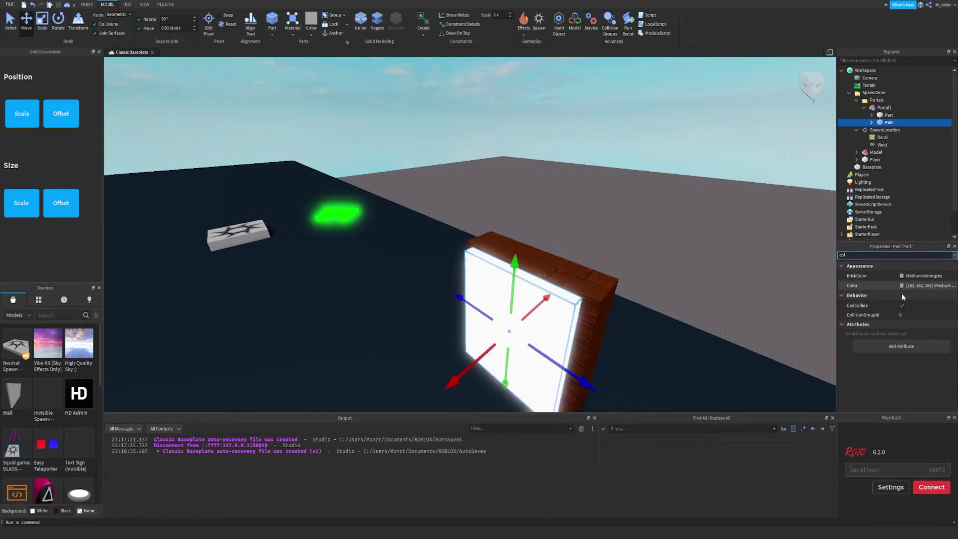
click(902, 305)
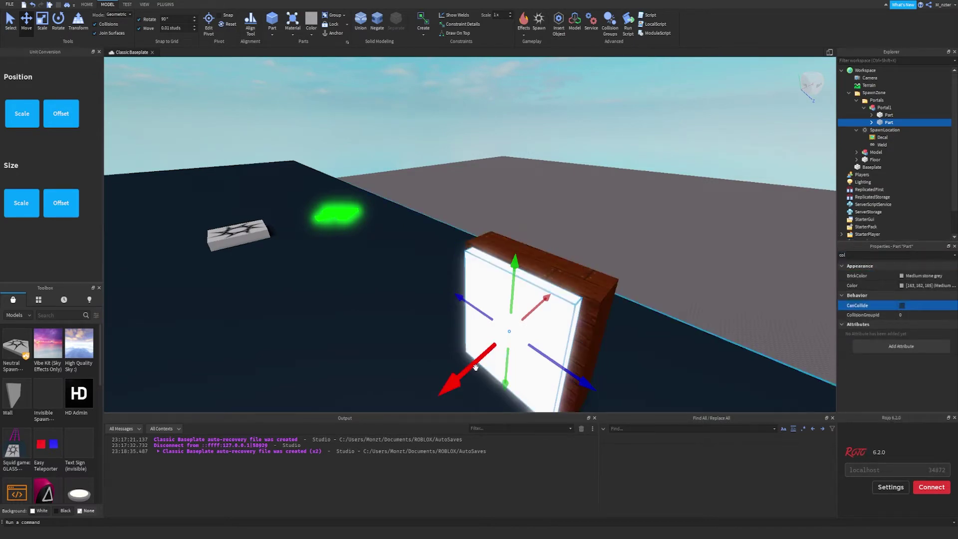
- Nudge the neon panel slightly in depth and sideways to align it within the wooden slab
drag(476, 368, 478, 366)
drag(566, 368, 568, 369)
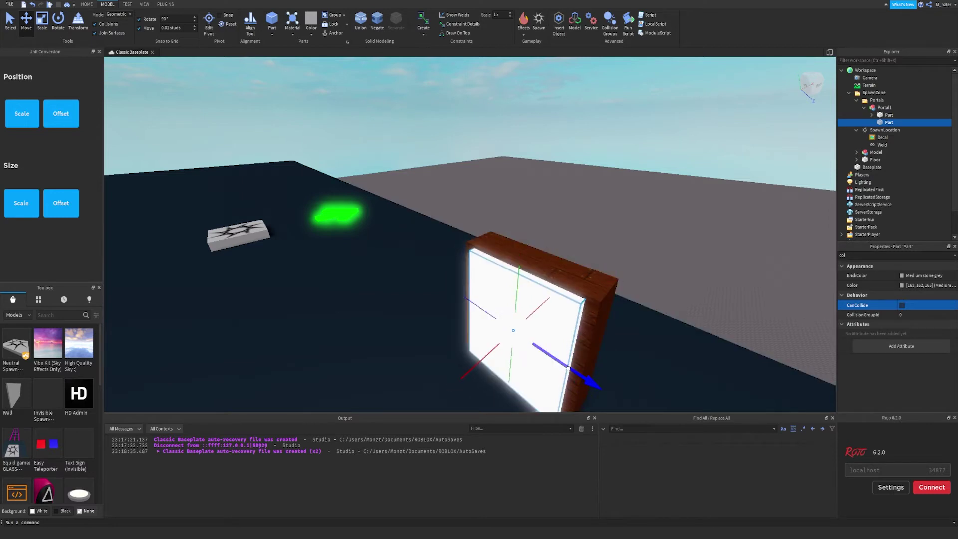
key(f)
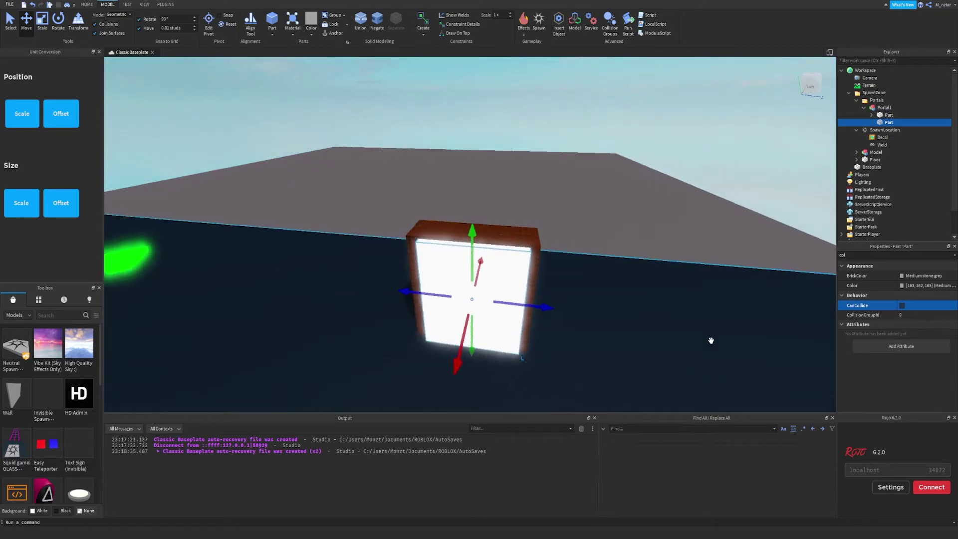
key(a)
drag(599, 313, 594, 311)
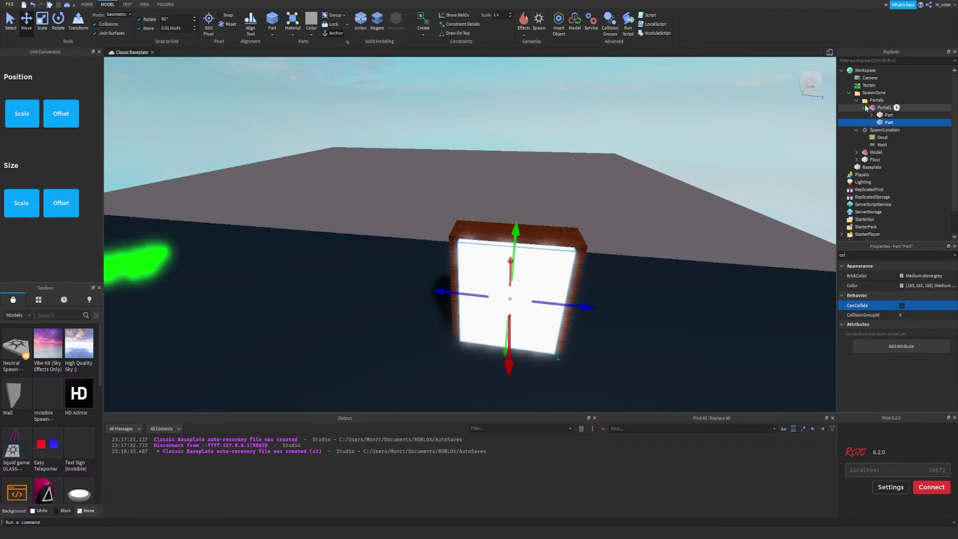
click(866, 108)
scroll(700, 181, down, 3)
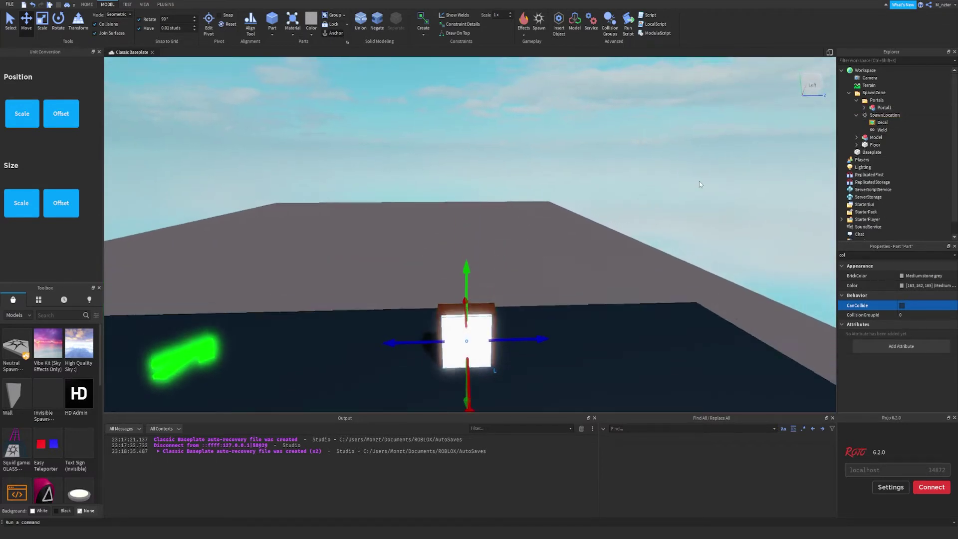
- Shorten the neon panel from its upper edge to leave a wider wooden strip above it for a sign
key(f)
key(ctrl+3)
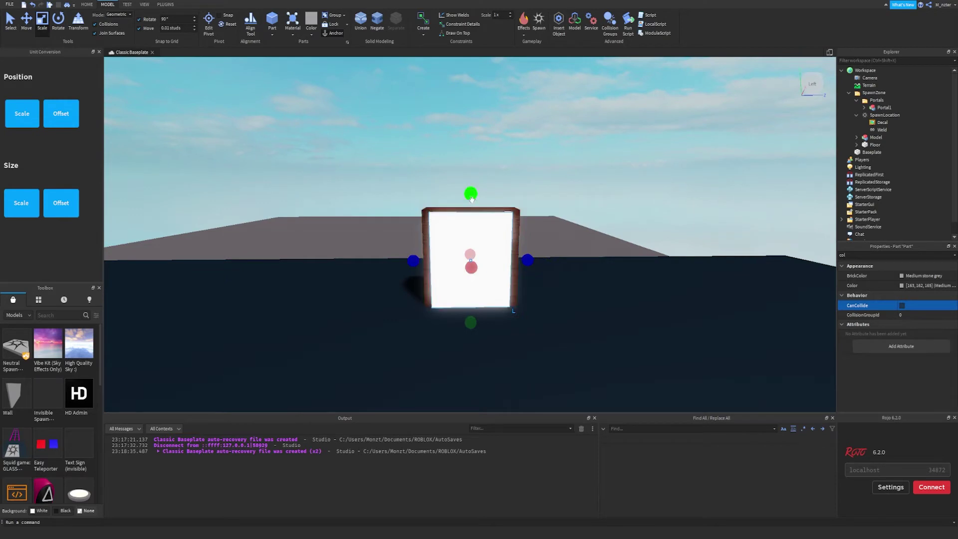
drag(472, 199, 469, 216)
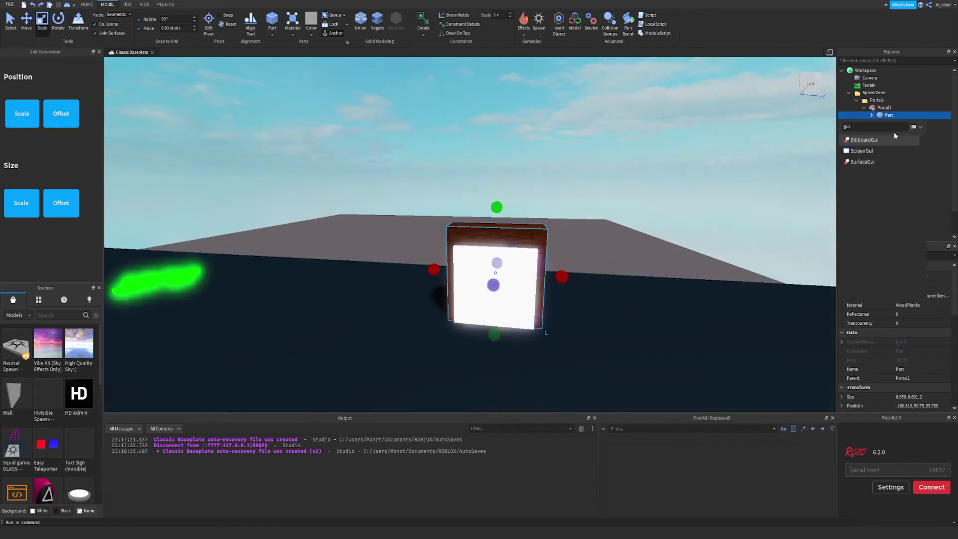
- Add a SurfaceGui to the wooden part of Portal1 and insert a TextLabel inside it
key(ctrl+shift+v)
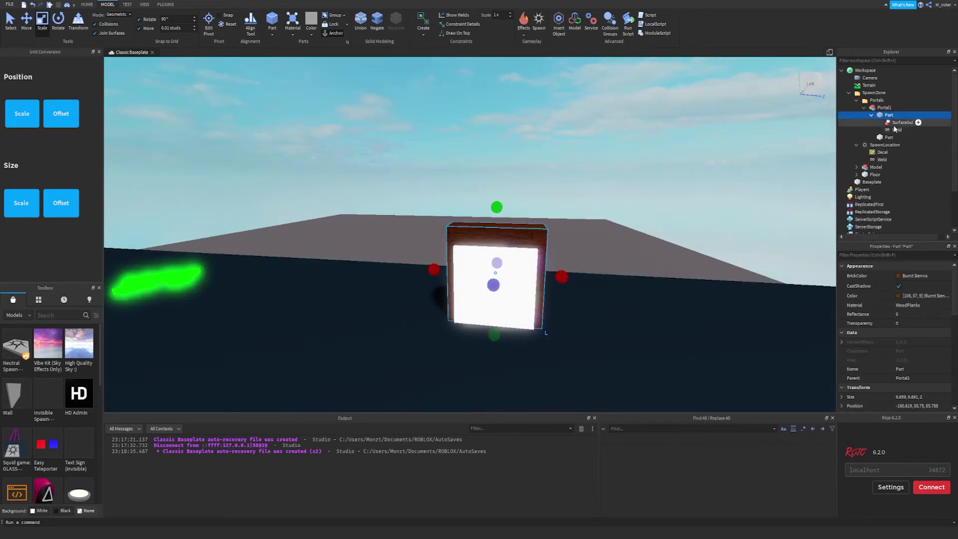
click(918, 123)
text(te)
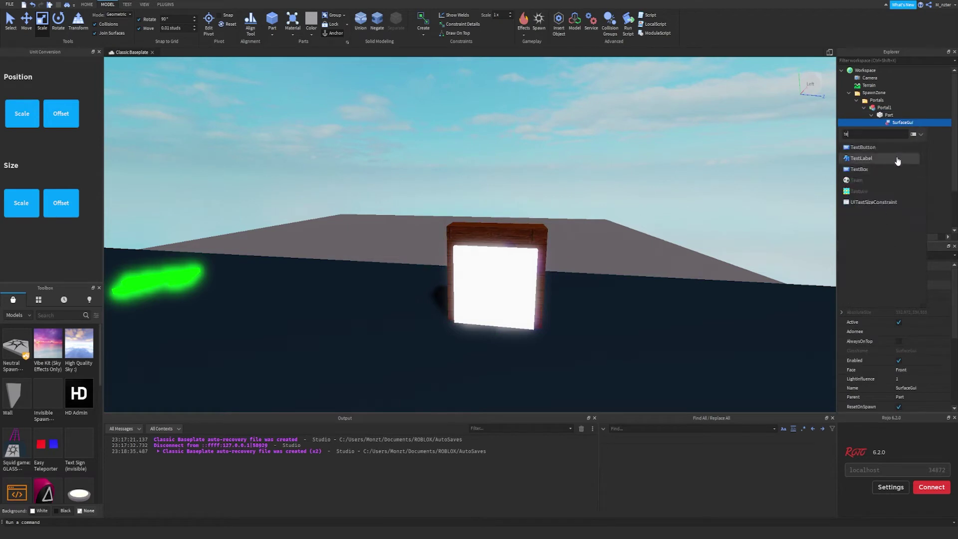
click(896, 159)
key(f)
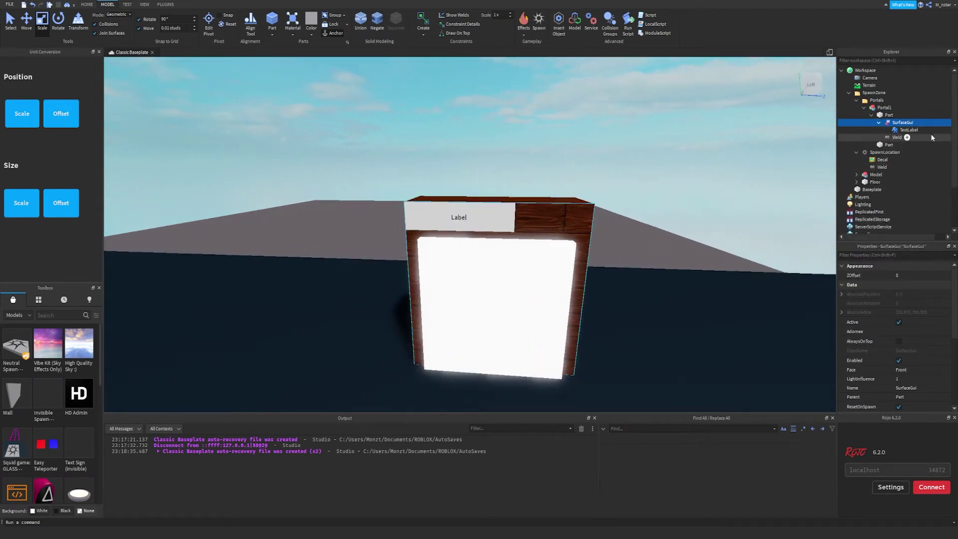
- Set the text of the portal's TextLabel to "Stage 2"
click(911, 130)
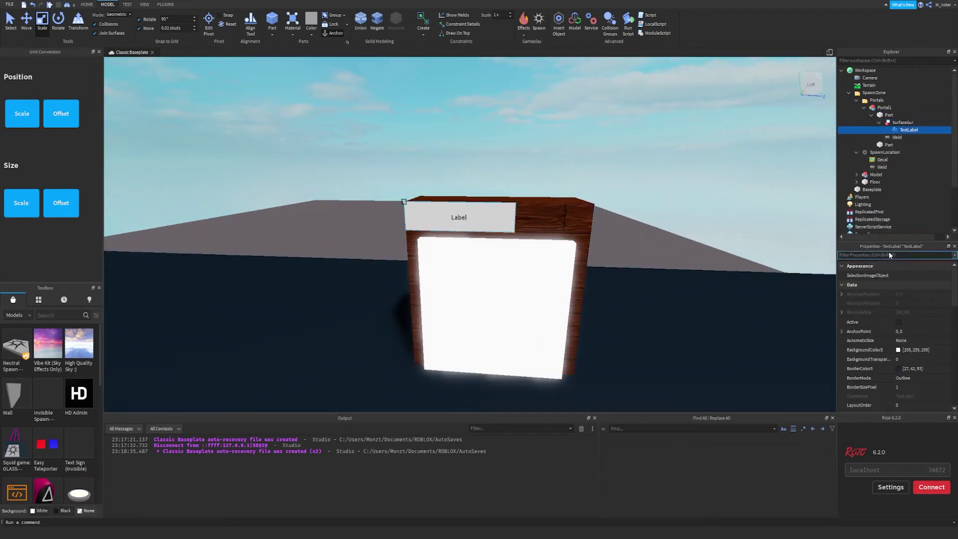
click(889, 255)
text(text)
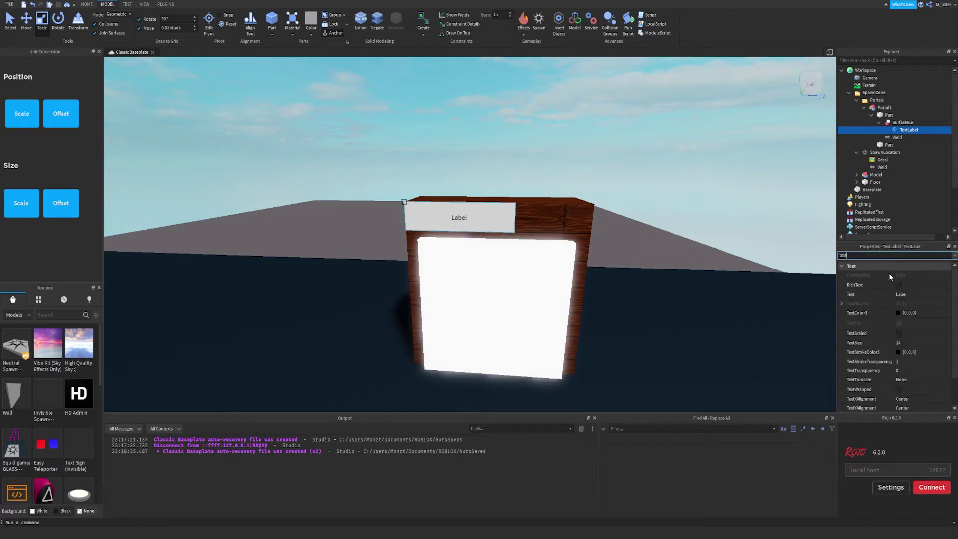
click(921, 295)
text(Stage 2)
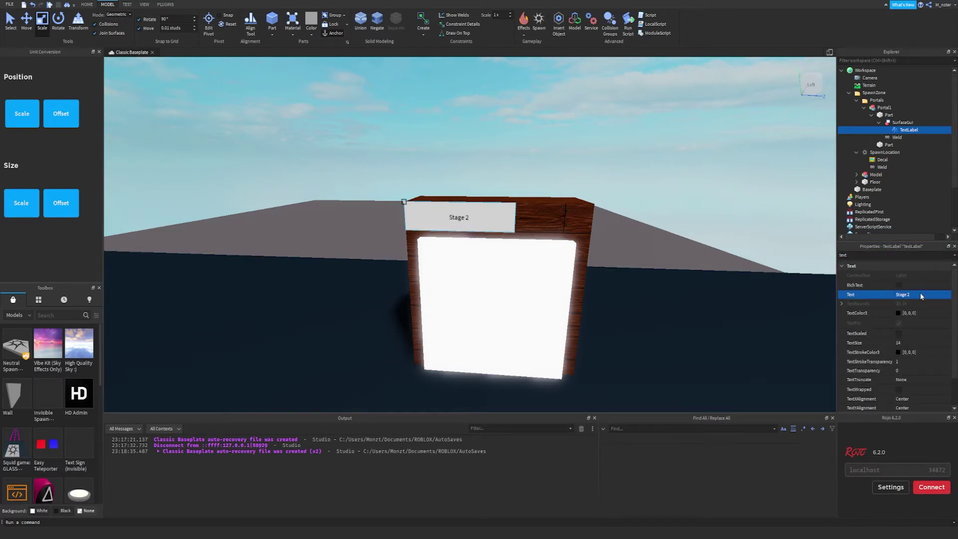
- Enable TextScaled for the portal's TextLabel, leaving its stroke colour as it is
click(919, 257)
key(BackSpace)
key(BackSpace)
key(BackSpace)
key(BackSpace)
text(tex)
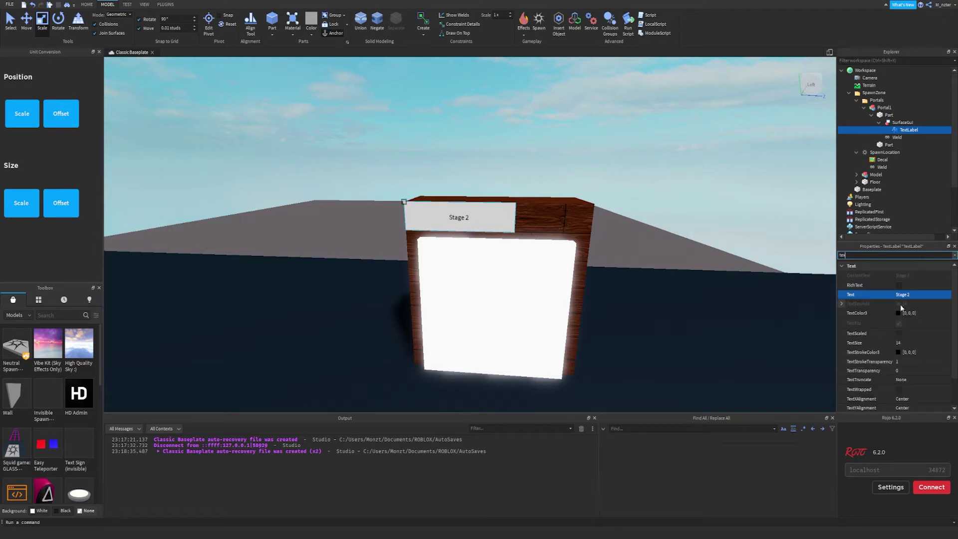
click(900, 333)
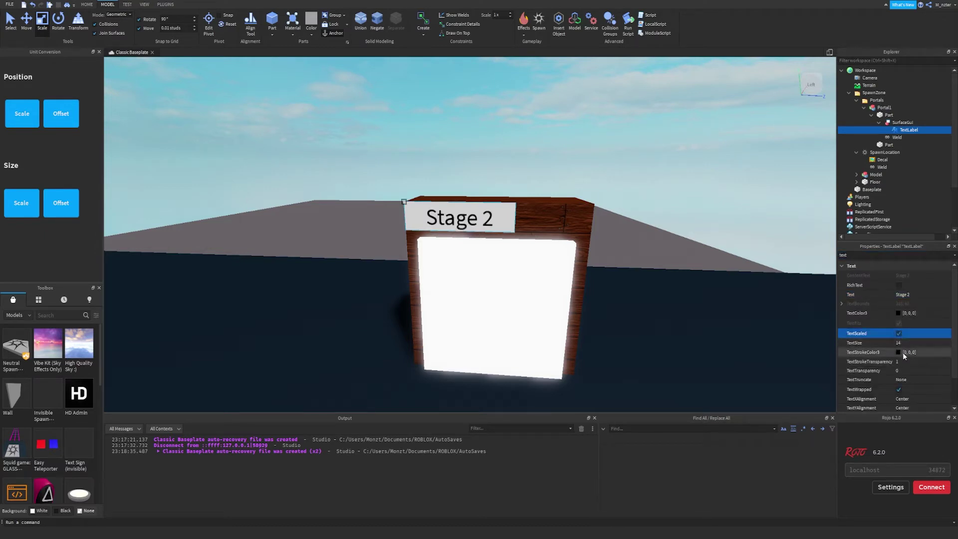
click(899, 352)
key(Escape)
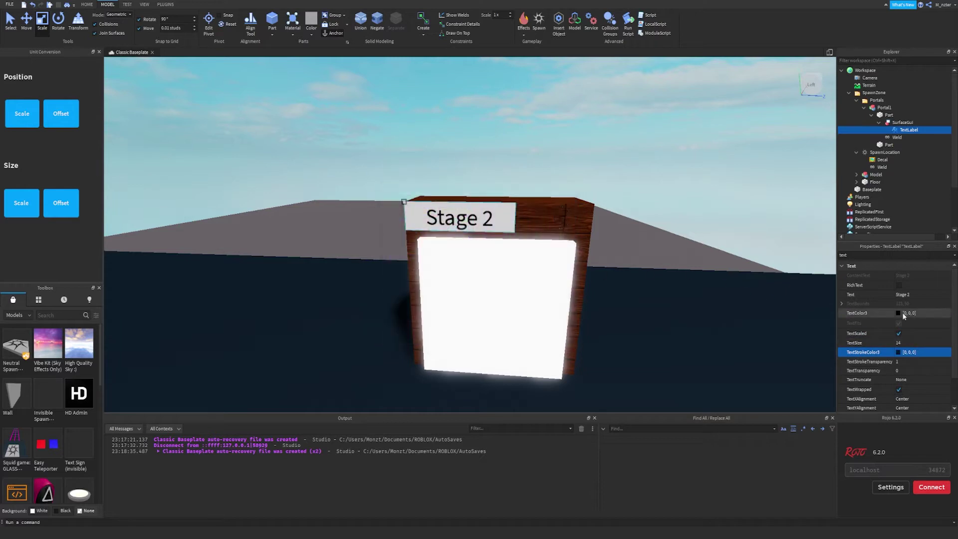
- Set the TextColor3 of the portal's label to white
click(901, 314)
click(498, 271)
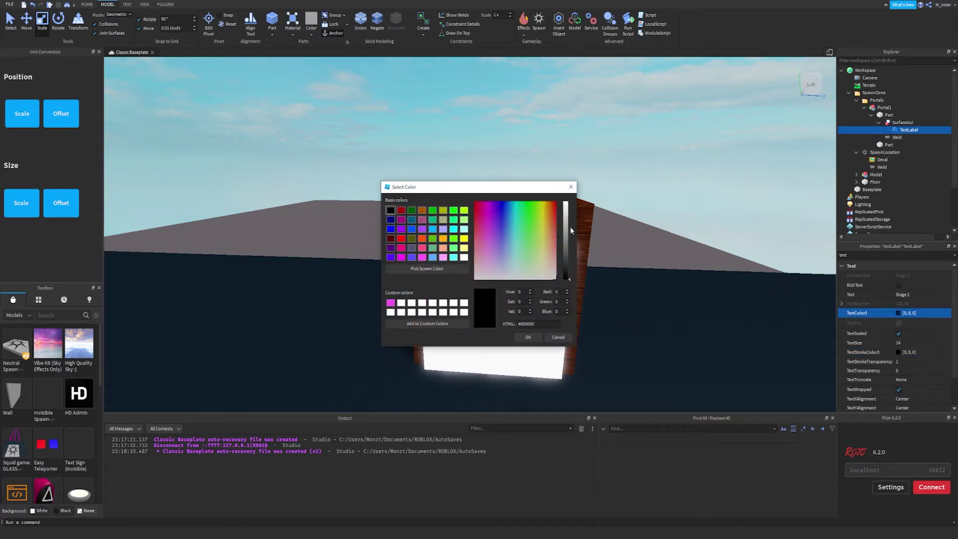
drag(570, 228, 569, 200)
key(Return)
- Set the label's BackgroundTransparency to 1
click(907, 256)
text(b)
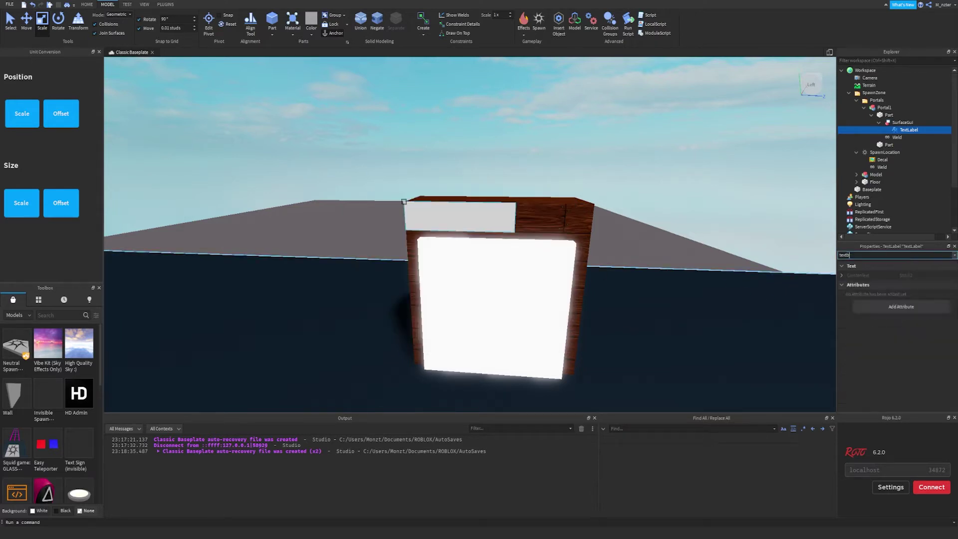
text(ac)
key(ctrl+a)
text(bac)
click(921, 288)
text(1)
key(Return)
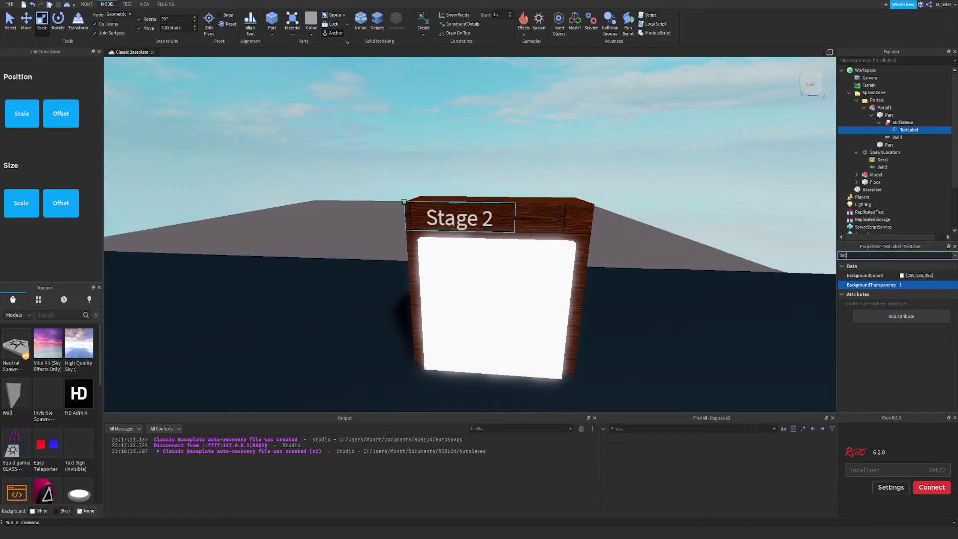
- Centre the label on the wooden strip by trying X position scales of 0.1 and 0.15 and settling on 0.2
key(BackSpace)
key(BackSpace)
key(BackSpace)
text(pos)
click(842, 284)
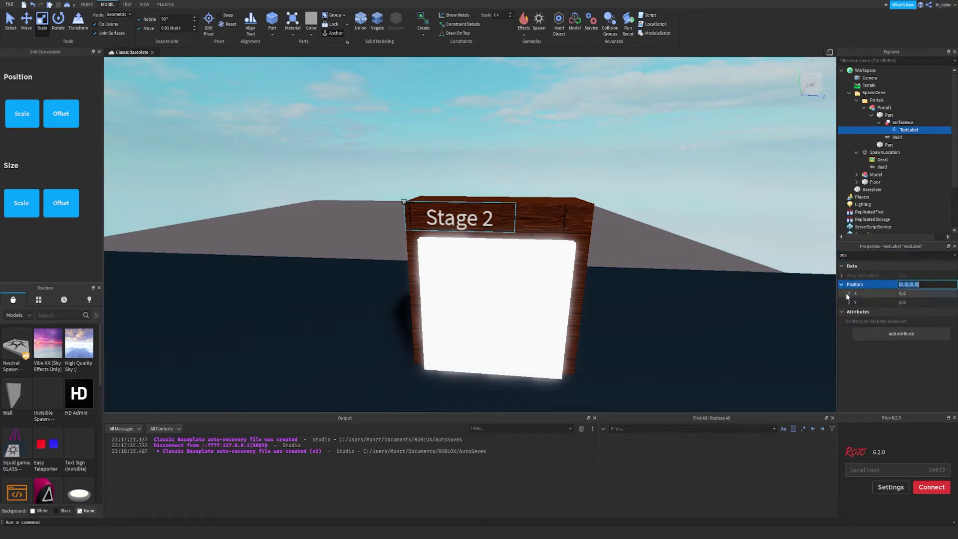
click(849, 293)
click(908, 303)
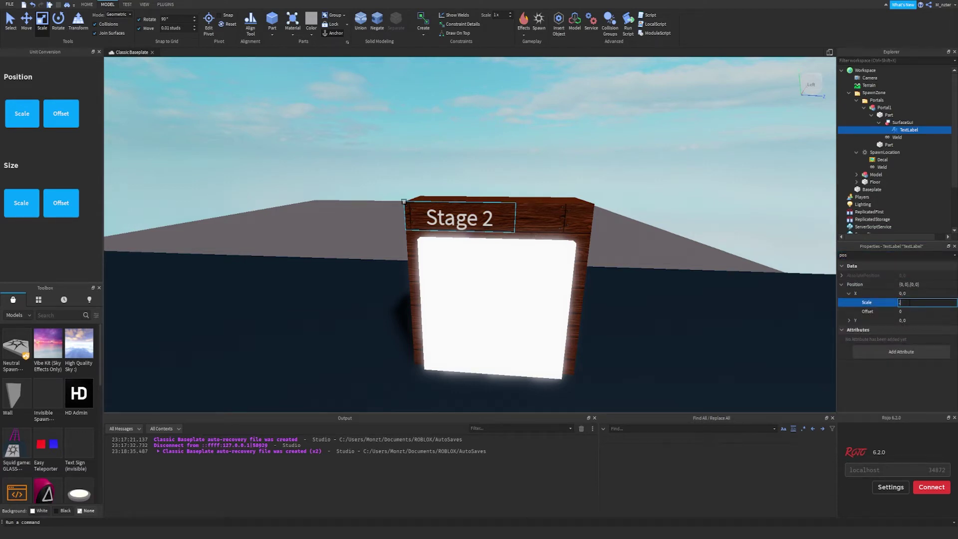
text(0.1)
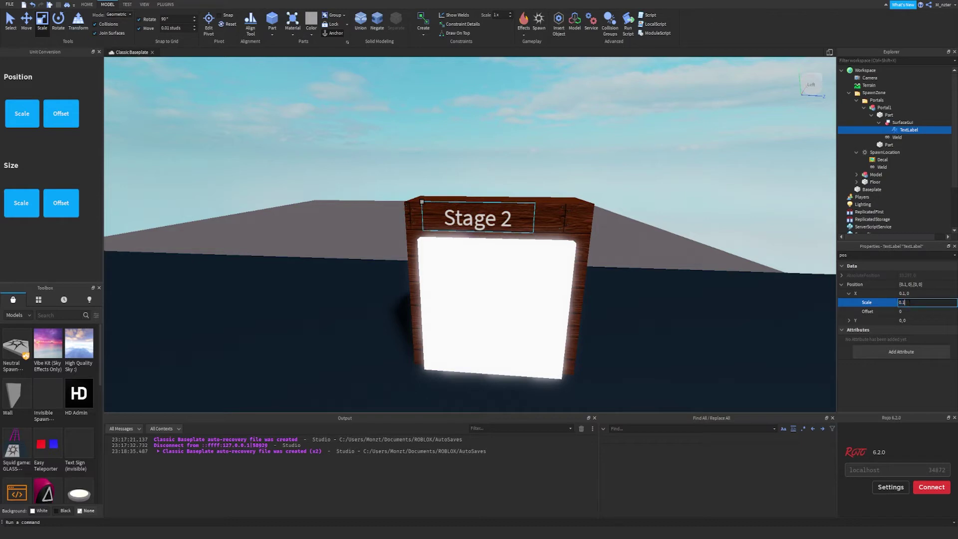
text(5)
key(Return)
click(909, 301)
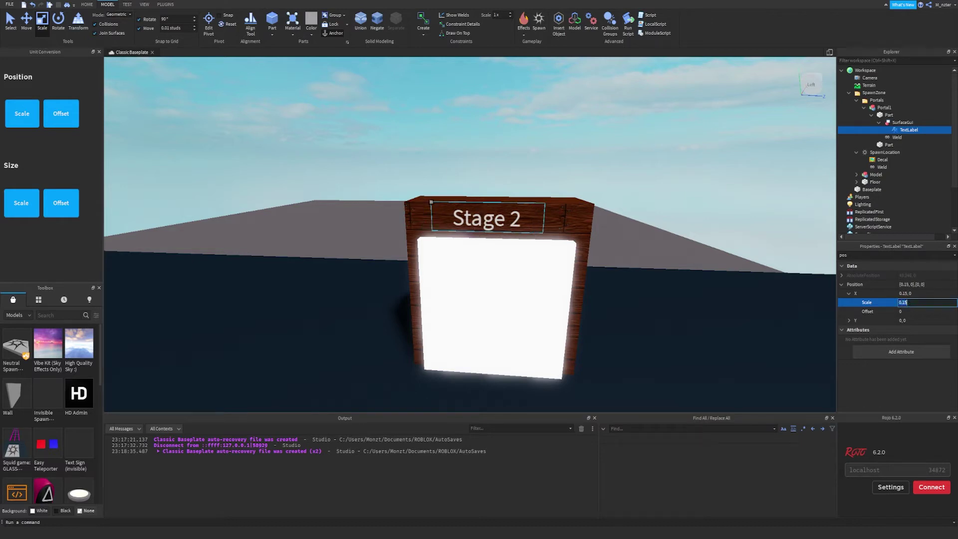
text(0.2)
key(Return)
- Examine the portal and its sign from different distances and angles
scroll(714, 227, down, 4)
right_drag(714, 228, 747, 220)
scroll(714, 228, up, 3)
scroll(747, 242, down, 3)
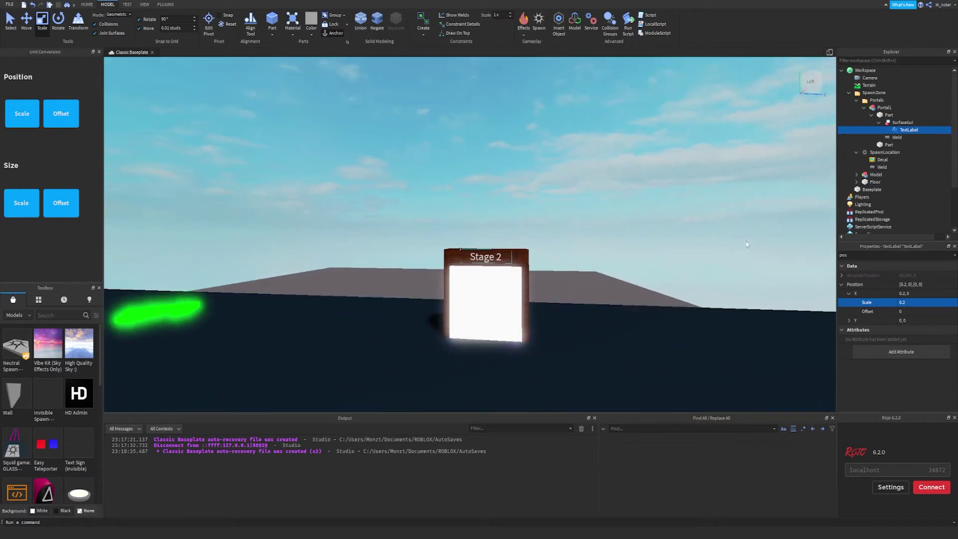
key(w)
key(s)
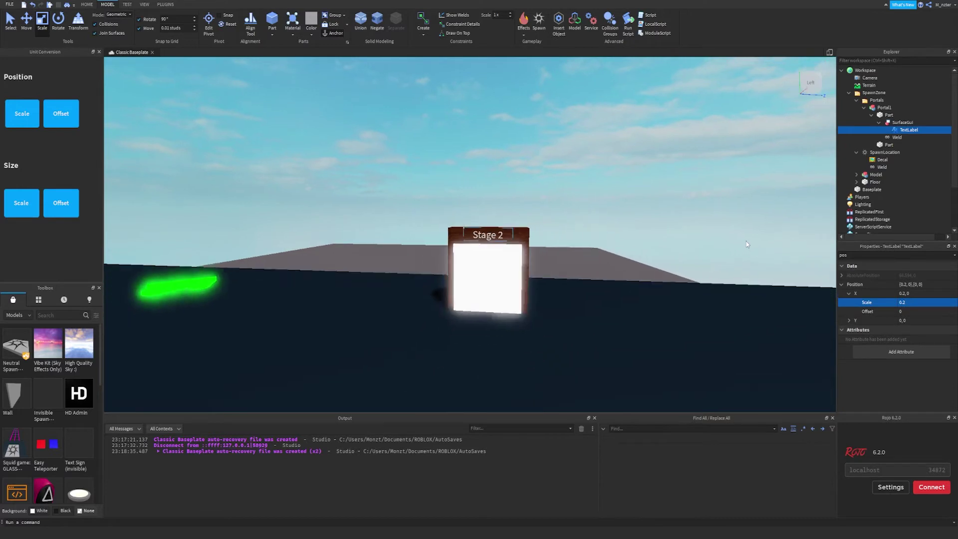
right_drag(746, 244, 769, 241)
key(w)
key(s)
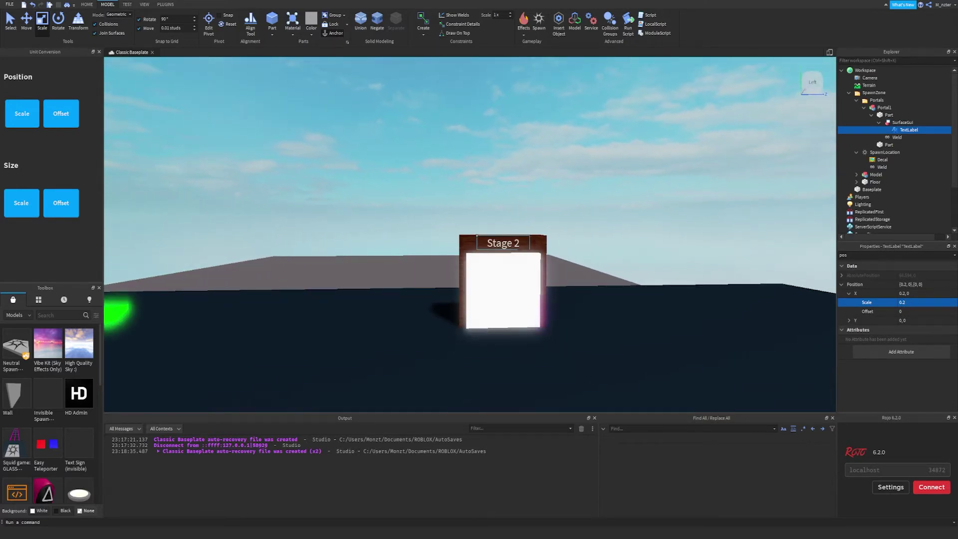
key(w)
key(a)
right_drag(669, 276, 670, 276)
key(s)
key(d)
key(s)
key(s)
- Rename the portal's text label to StageText and the wooden part to Background
mouse_move(906, 132)
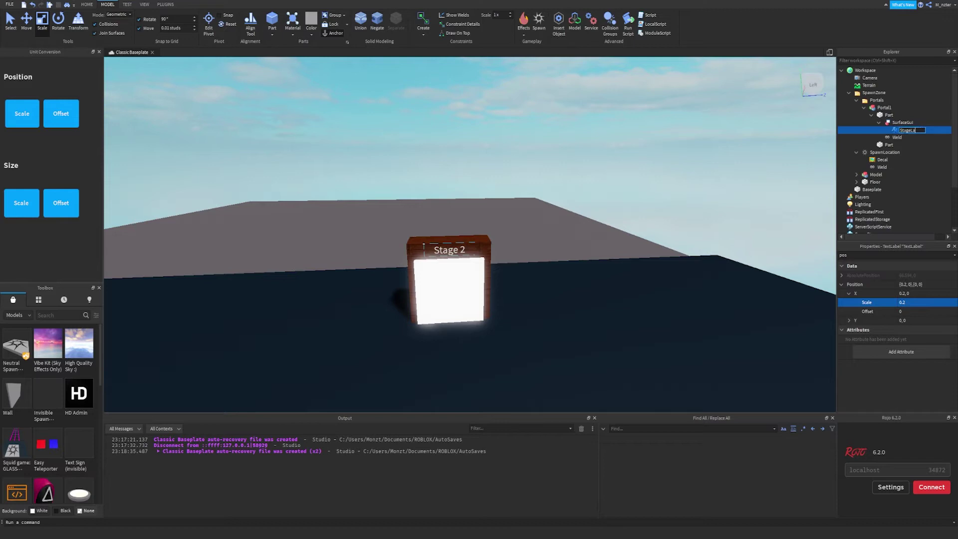
click(880, 123)
click(904, 116)
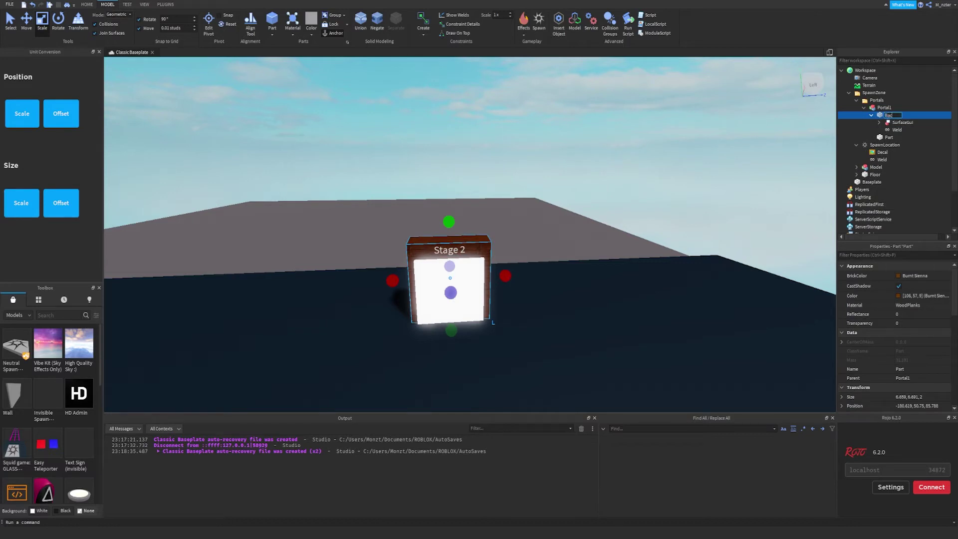
text(Background)
key(Return)
- Rename the neon panel part of Portal1
click(871, 115)
click(889, 124)
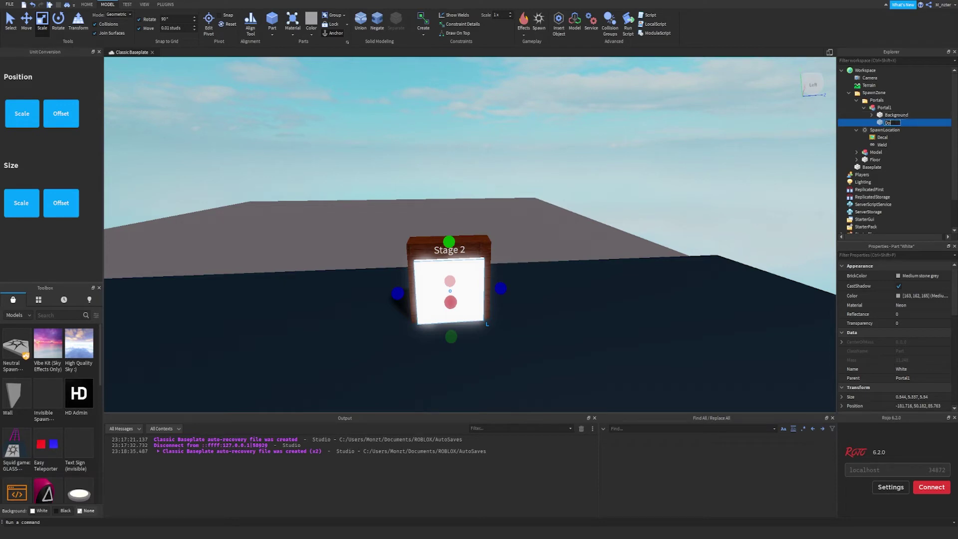
click(865, 107)
- Duplicate Portal1, move the copy about 12 studs sideways and lower it onto the dark floor
click(882, 108)
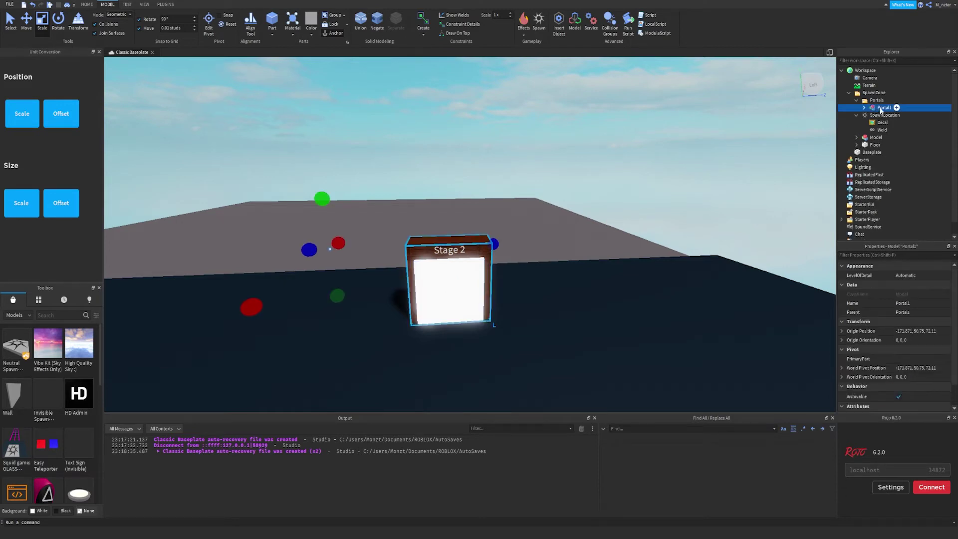
key(ctrl+d)
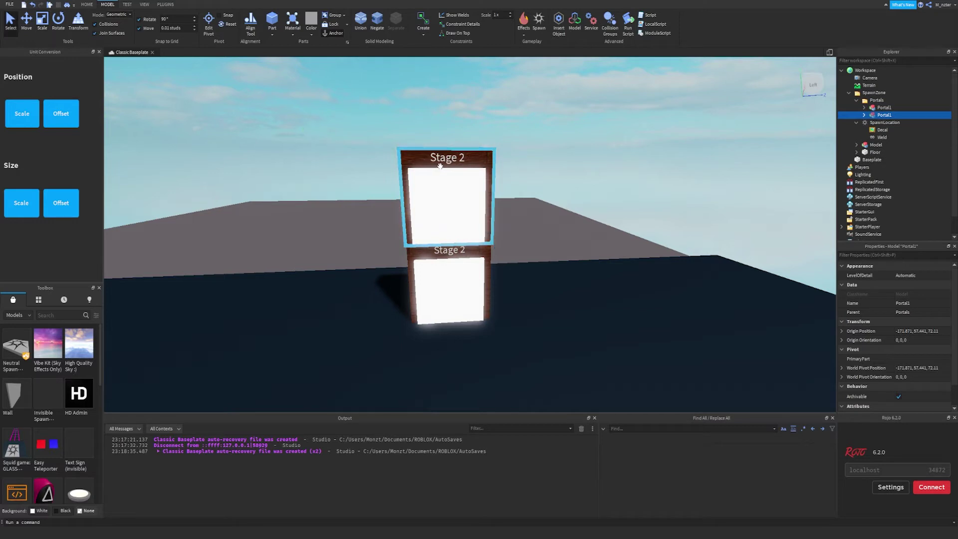
key(ctrl+2)
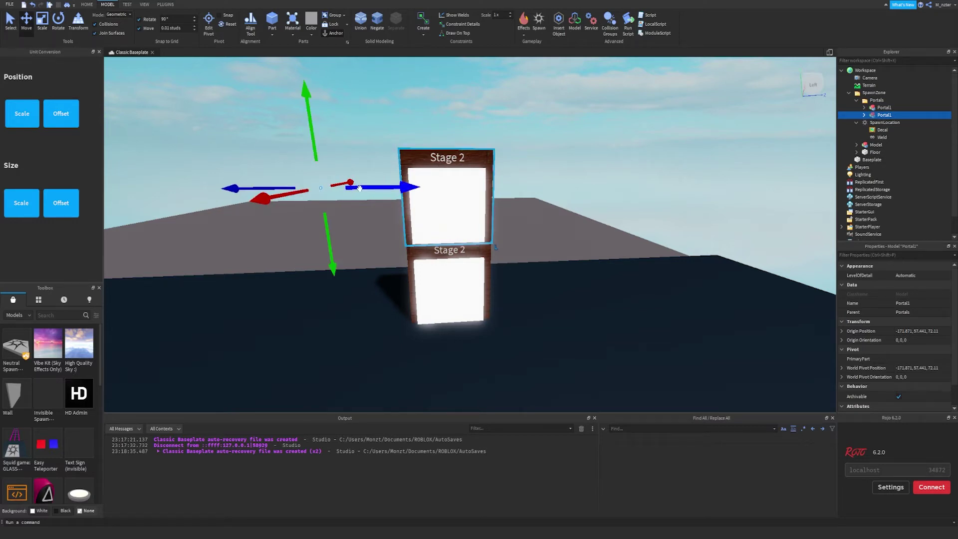
drag(356, 188, 385, 196)
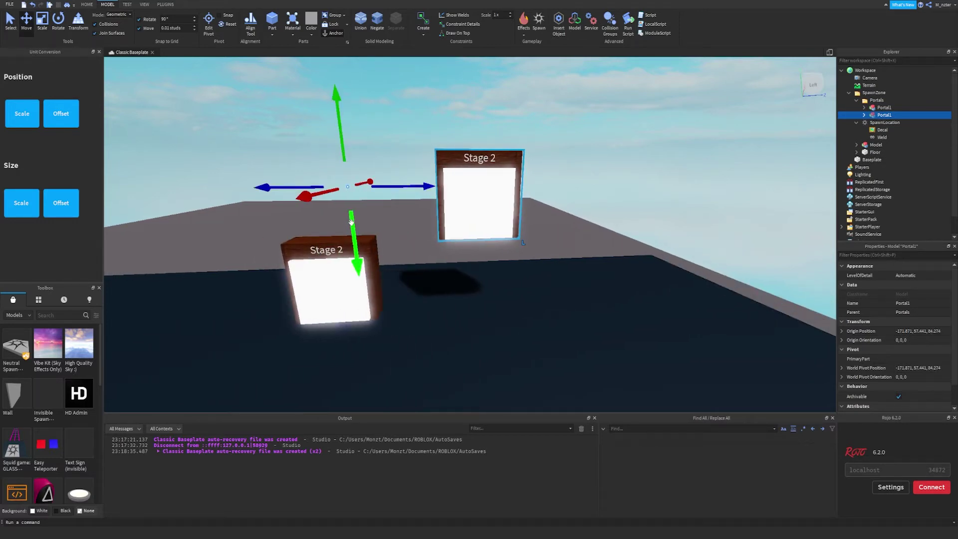
drag(353, 221, 371, 272)
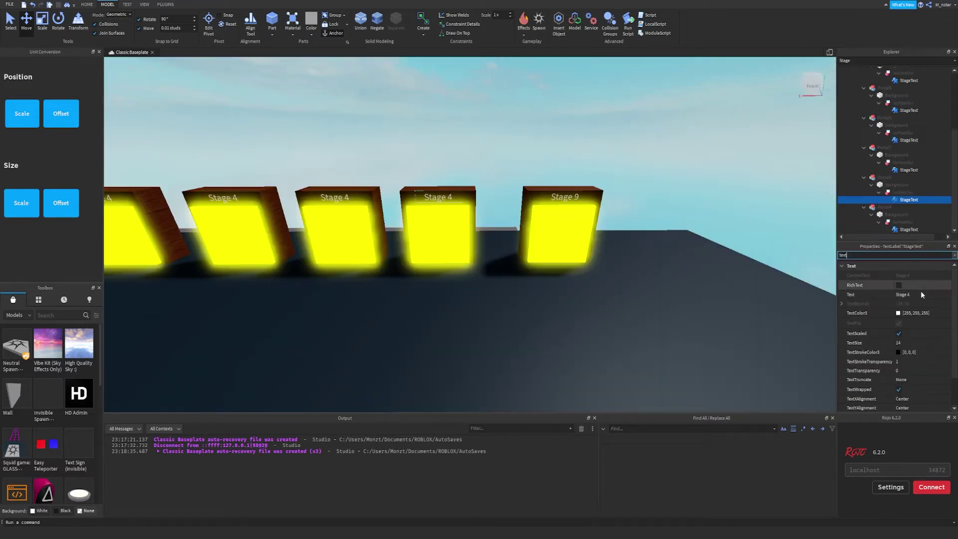
- Set the sign text of the portal next to the "Stage 9" portal to "Stage 8"
click(921, 293)
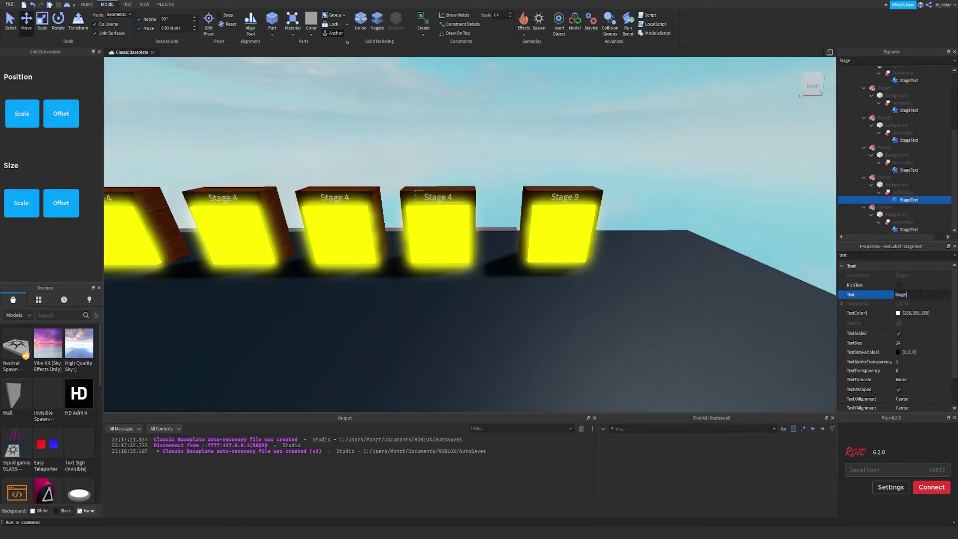
click(931, 170)
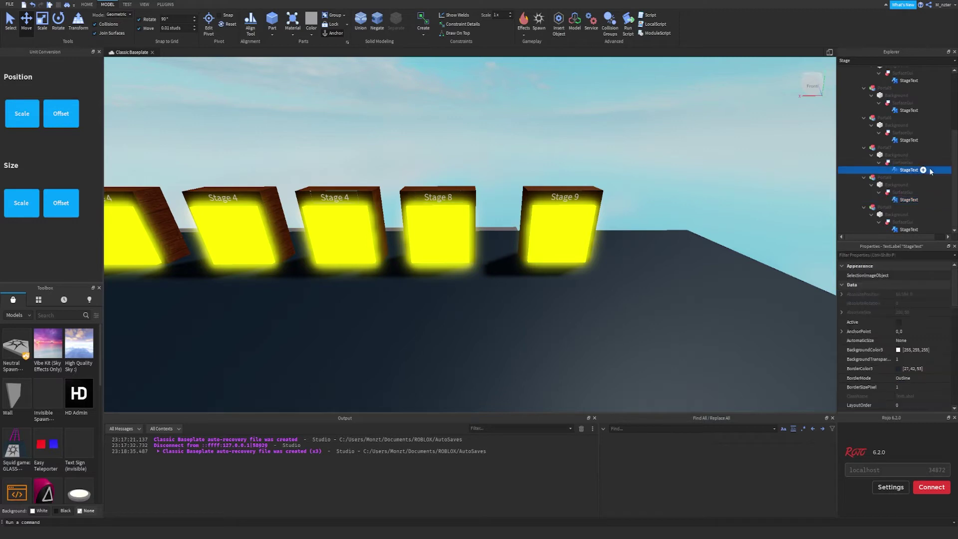
- Set the sign texts of the three remaining duplicated yellow portals to "Stage 7", "Stage 6" and "Stage 5"
click(929, 255)
text(text)
click(930, 295)
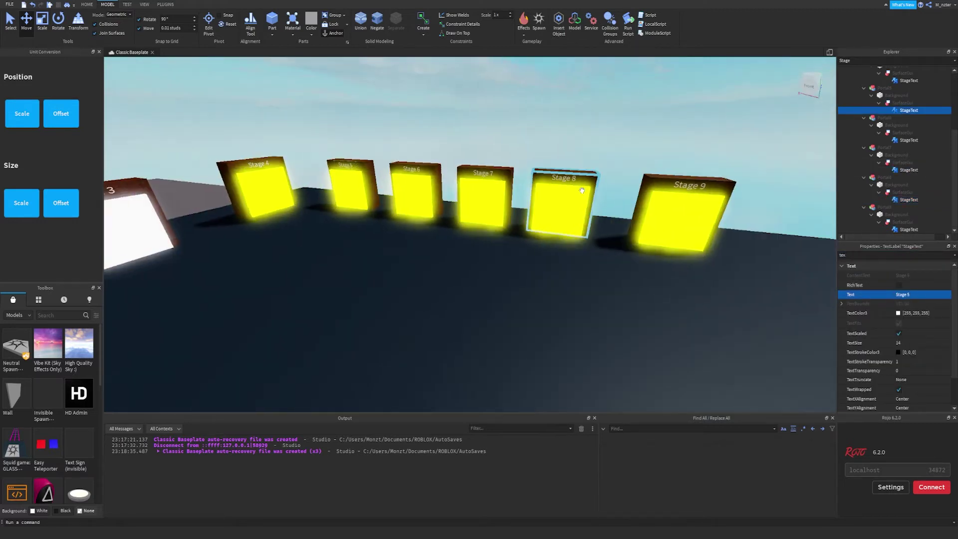
right_drag(582, 190, 582, 190)
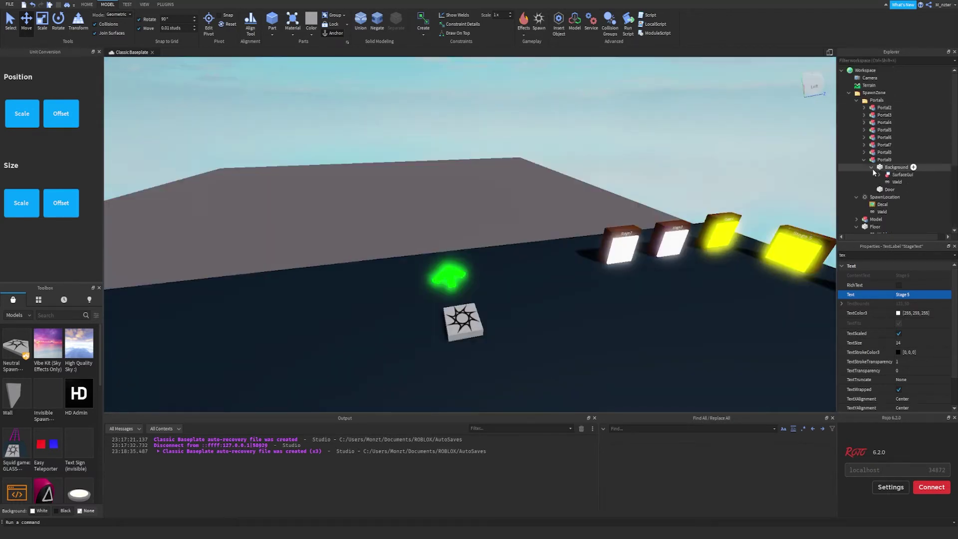
- Duplicate Portal2, move the copy to the opposite side of the spawn pad and rotate it to face the spawn
click(864, 159)
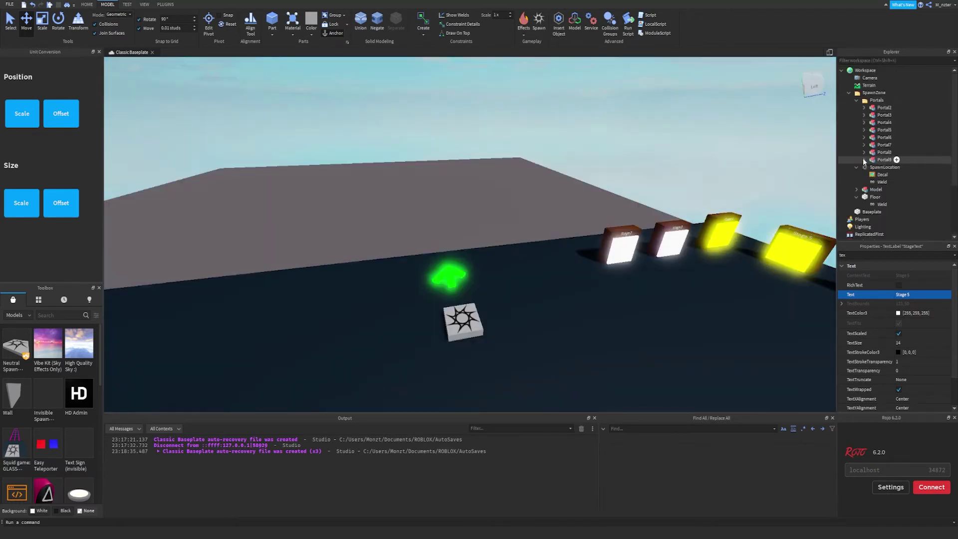
click(930, 109)
key(ctrl+d)
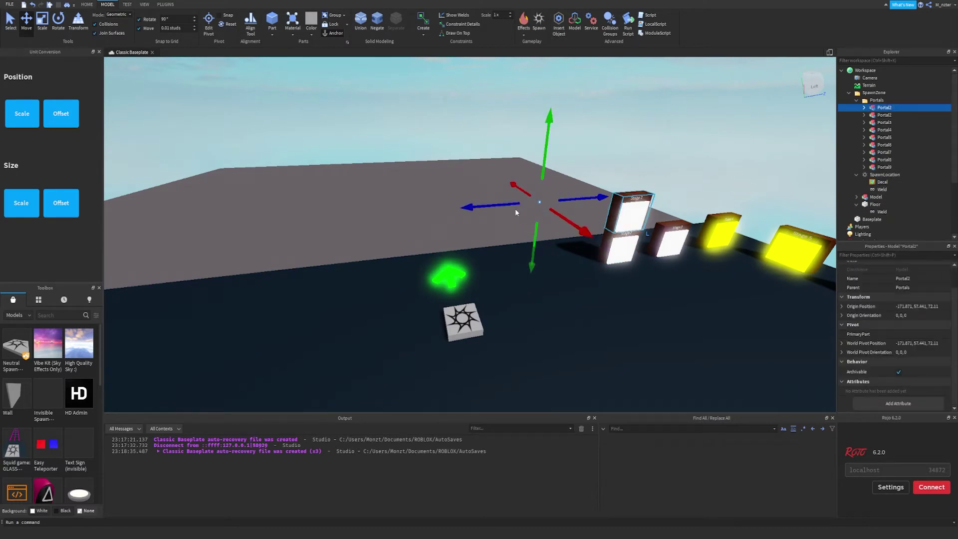
drag(474, 207, 327, 214)
right_drag(327, 214, 328, 214)
drag(328, 214, 408, 238)
drag(418, 167, 377, 195)
key(ctrl+4)
drag(378, 187, 342, 225)
key(ctrl+3)
key(ctrl+2)
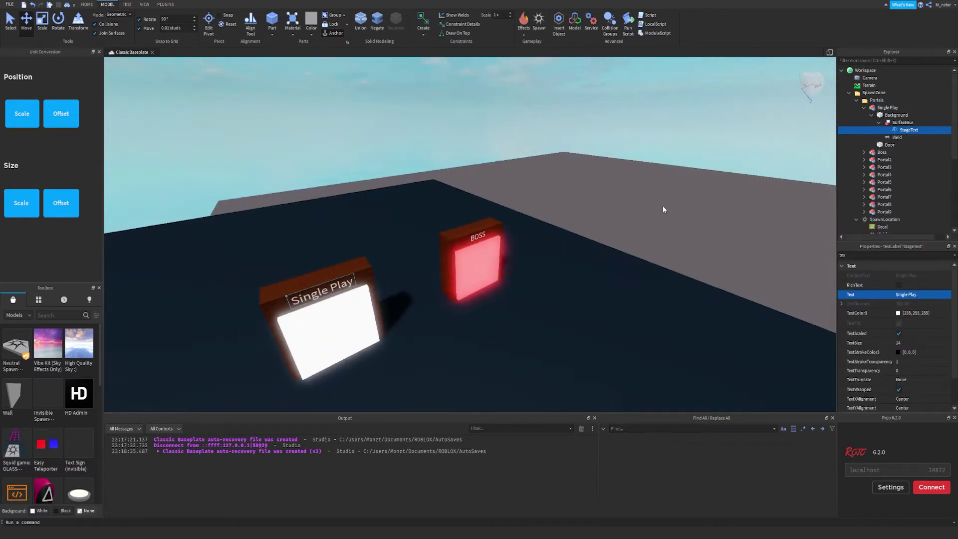
- Rename the green neon arrow's model to Arrow
right_drag(662, 206, 664, 207)
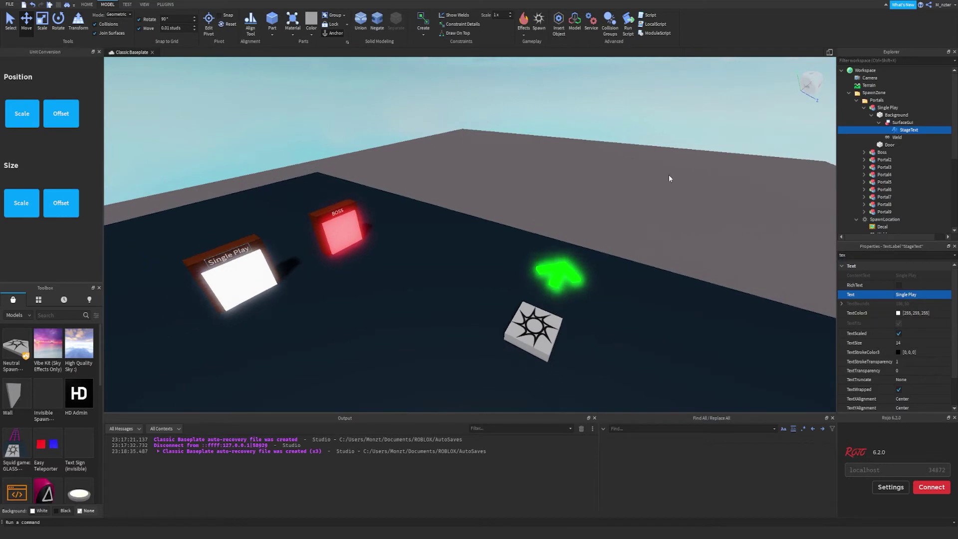
click(829, 54)
right_drag(488, 180, 580, 126)
key(w)
click(831, 56)
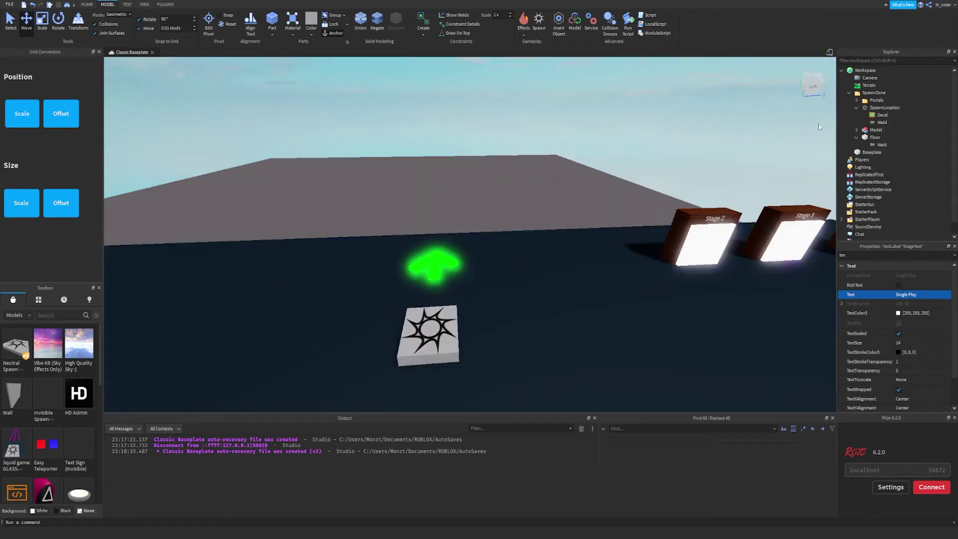
double_click(876, 130)
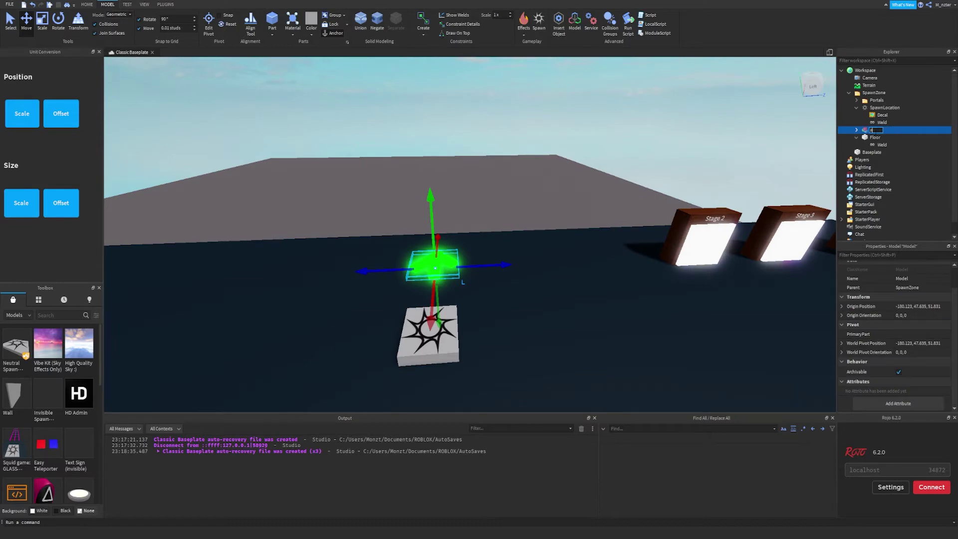
- Add a new part and a folder named Leaderboards to the SpawnZone folder
right_drag(607, 138, 622, 163)
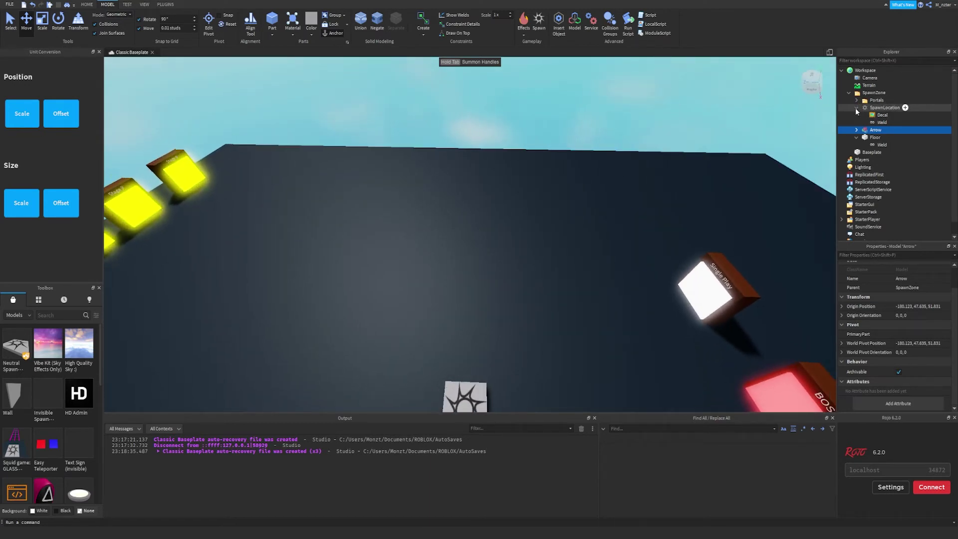
click(887, 93)
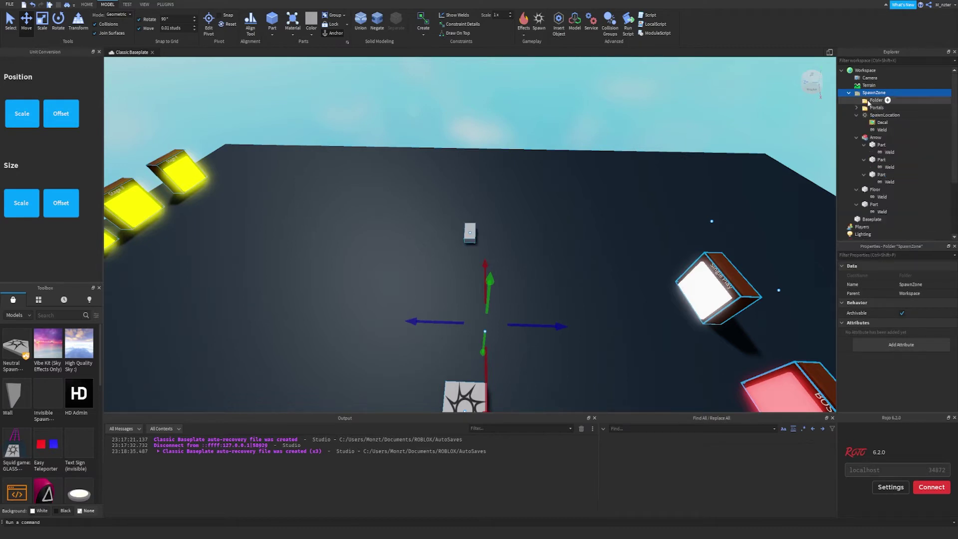
double_click(868, 101)
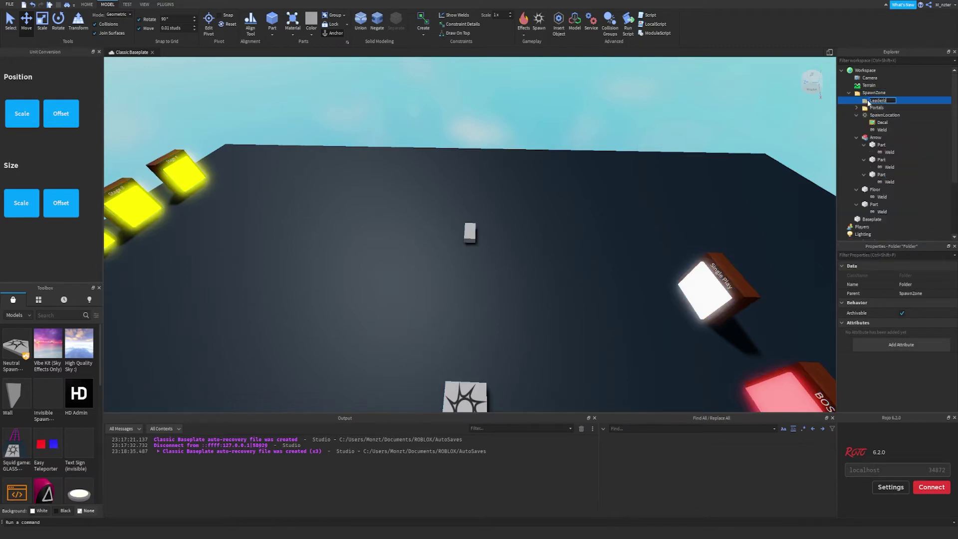
text(Leaderboards)
key(Return)
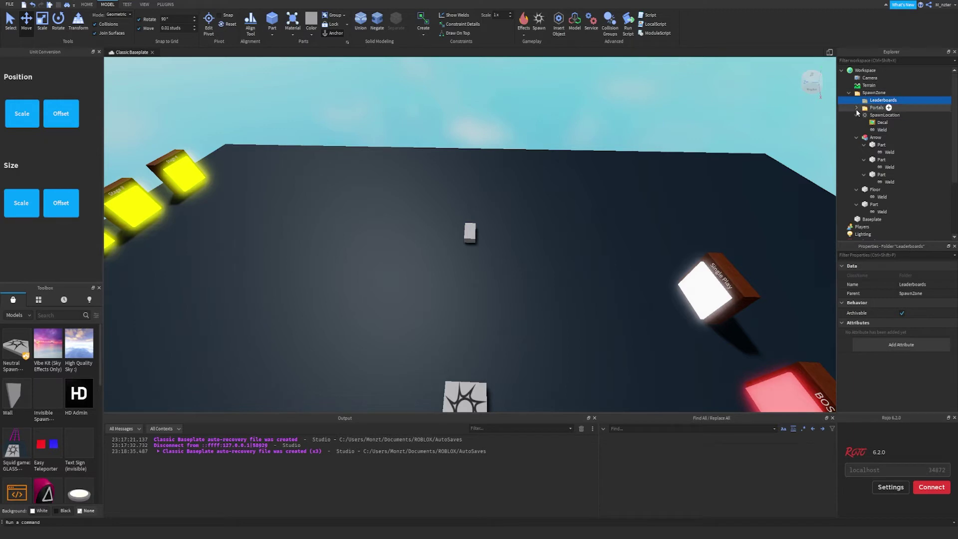
- Put the new part in the Leaderboards folder and scale it into an upright board about 1.1 × 20.9 × 18 studs
click(857, 116)
click(857, 122)
click(856, 130)
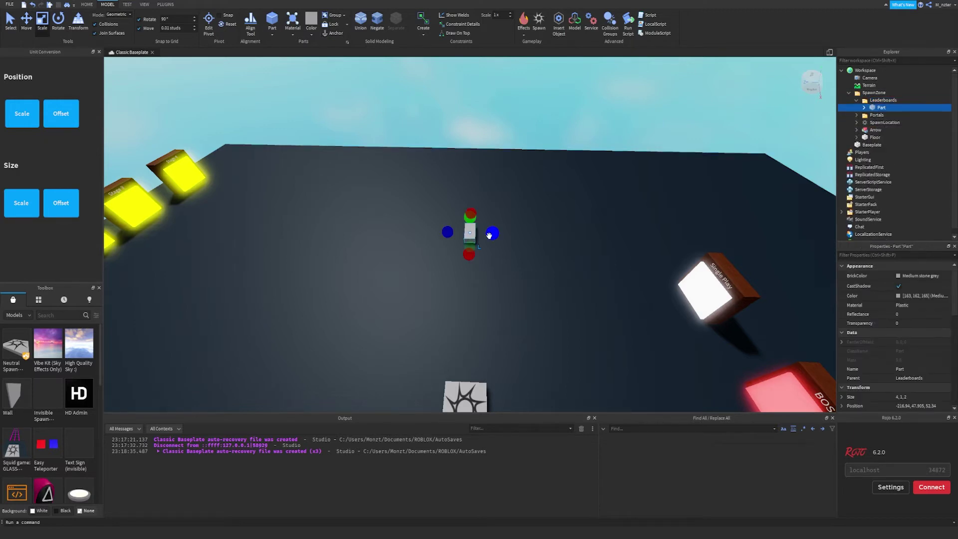
drag(491, 235, 565, 229)
drag(513, 253, 548, 94)
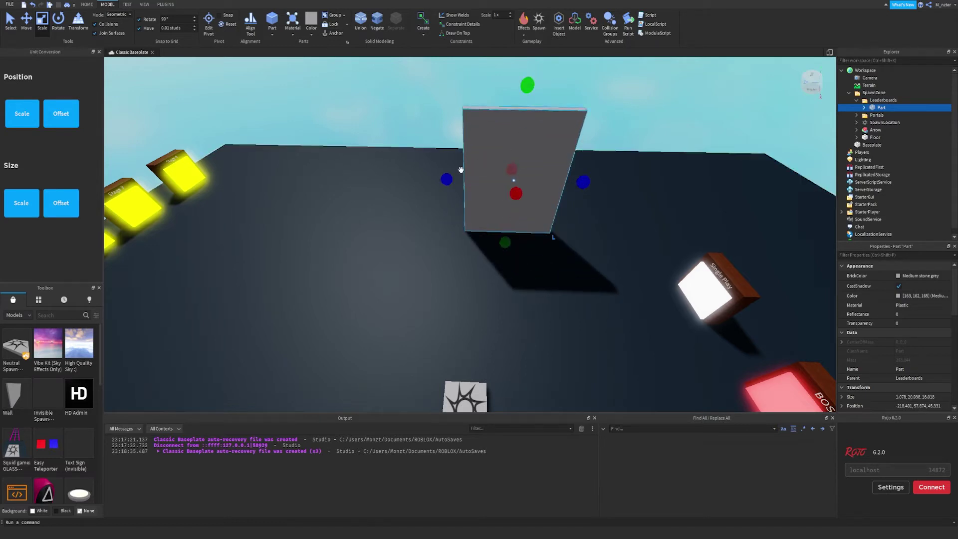
drag(449, 185, 439, 185)
- Move the board about 12 studs back and 11 studs sideways on the floor, and rename it Leaderboard
key(ctrl+1)
key(ctrl+2)
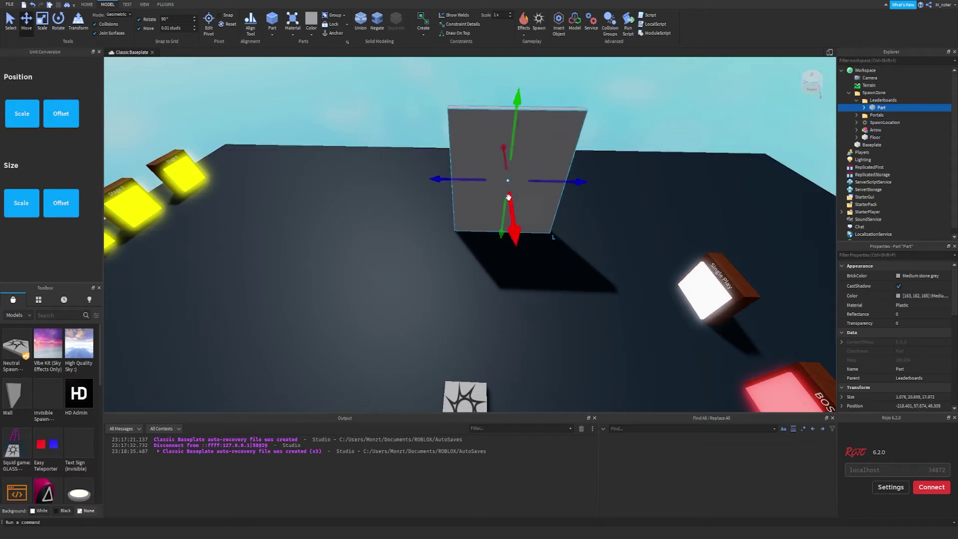
drag(511, 198, 513, 162)
drag(564, 146, 612, 151)
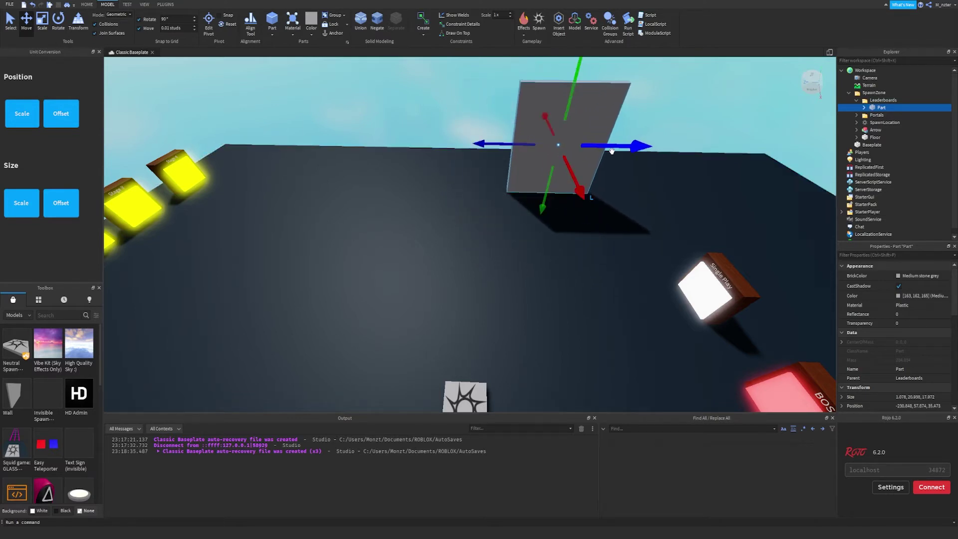
double_click(872, 110)
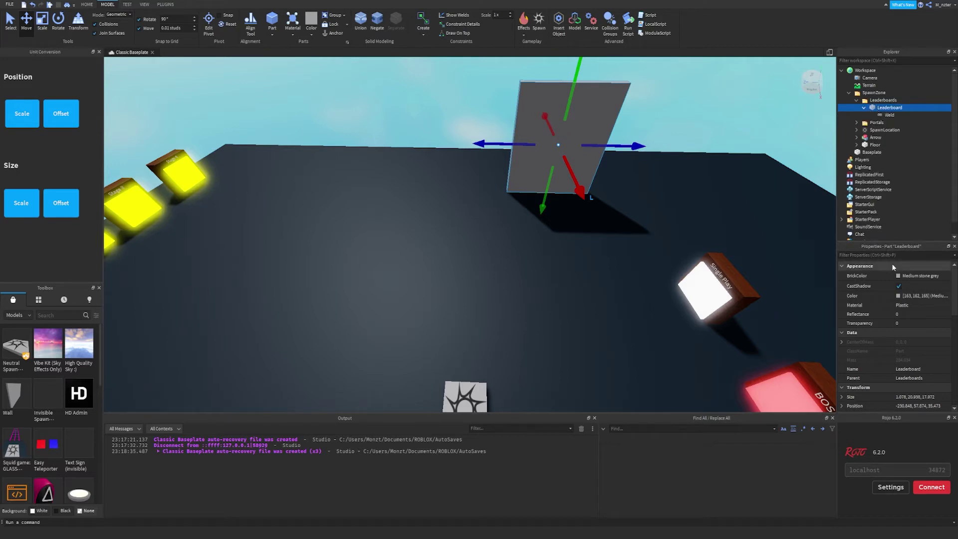
- Color the Leaderboard part Institutional white and set its transparency to 0.5
click(899, 276)
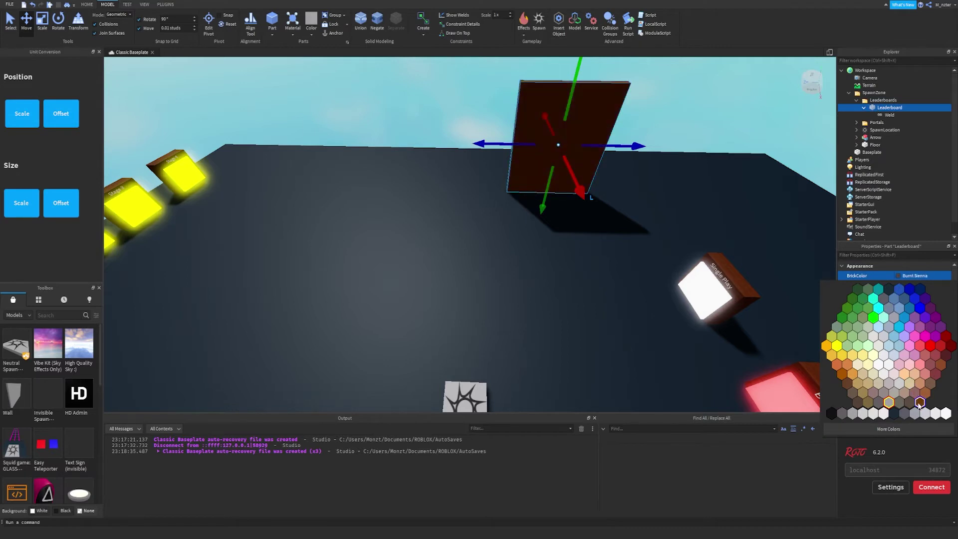
click(891, 256)
text(tra)
click(901, 275)
text(0.5)
key(Return)
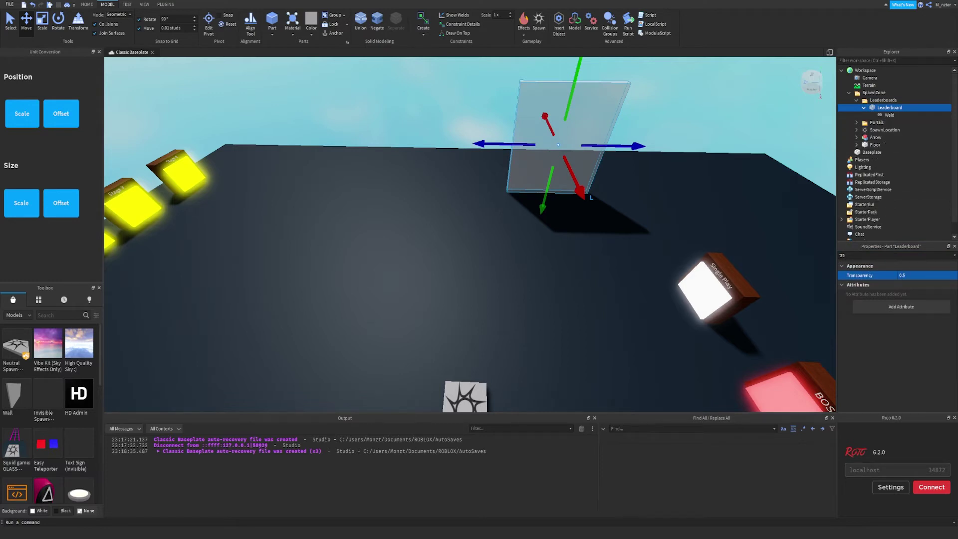
- Rename the Leaderboard part to Donation Board
double_click(882, 111)
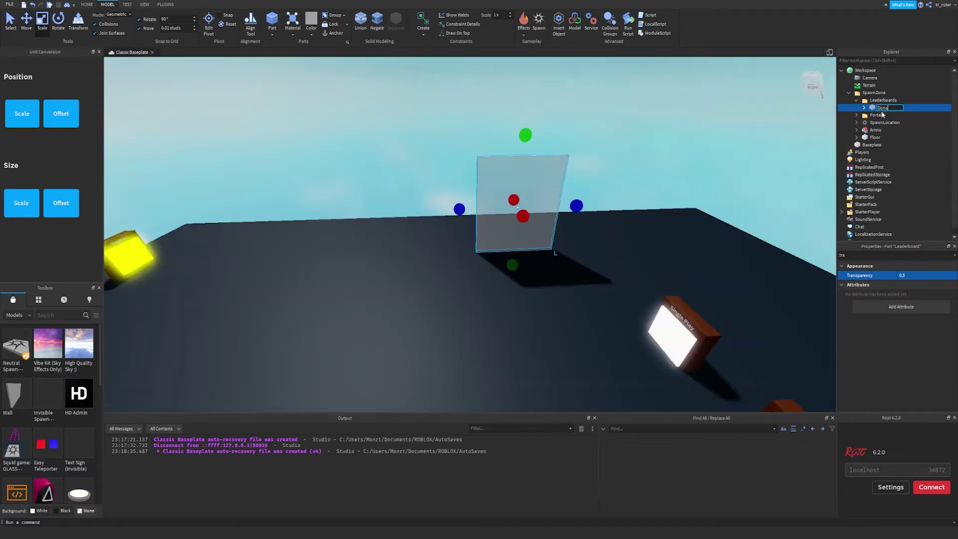
text(Donation Board)
key(Return)
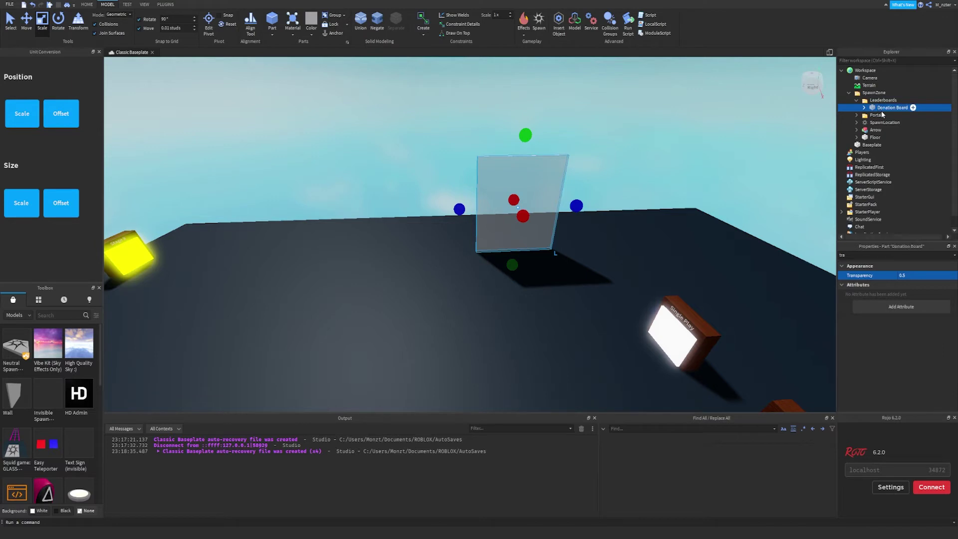
- Duplicate the Donation Board, name the copy Coin Board and place it on the floor beside the original
key(ctrl+d)
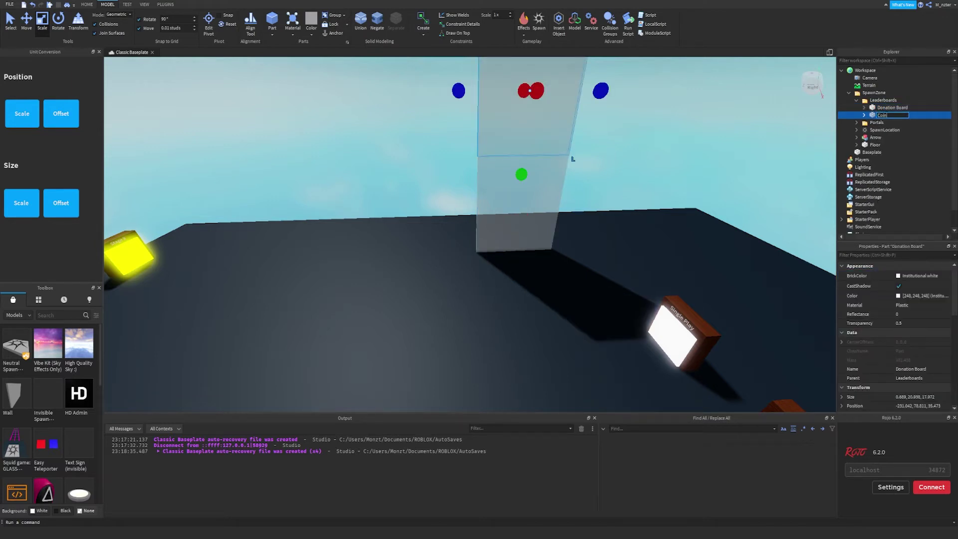
text(Coin Board)
key(Return)
key(ctrl+2)
drag(452, 91, 384, 225)
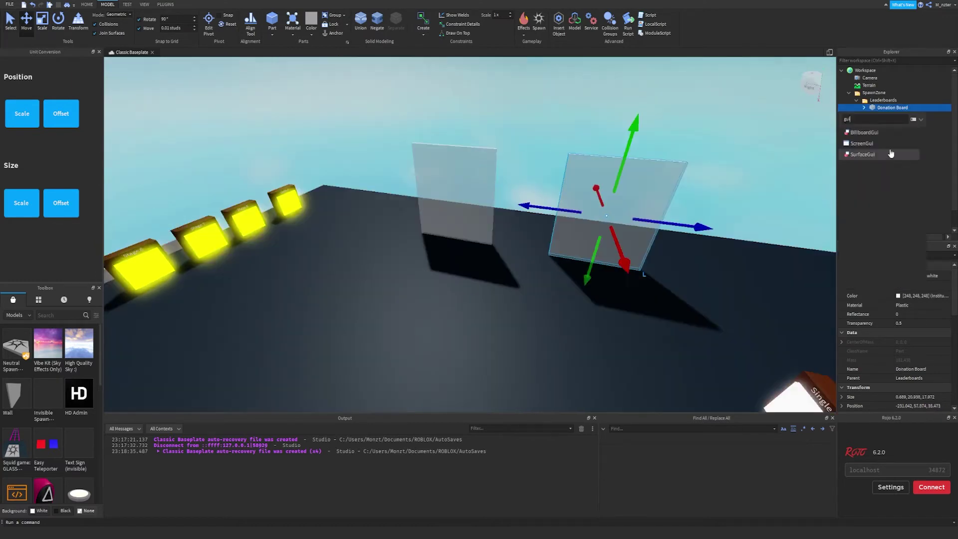
- Add a SurfaceGui containing a TextLabel to the Donation Board
click(893, 154)
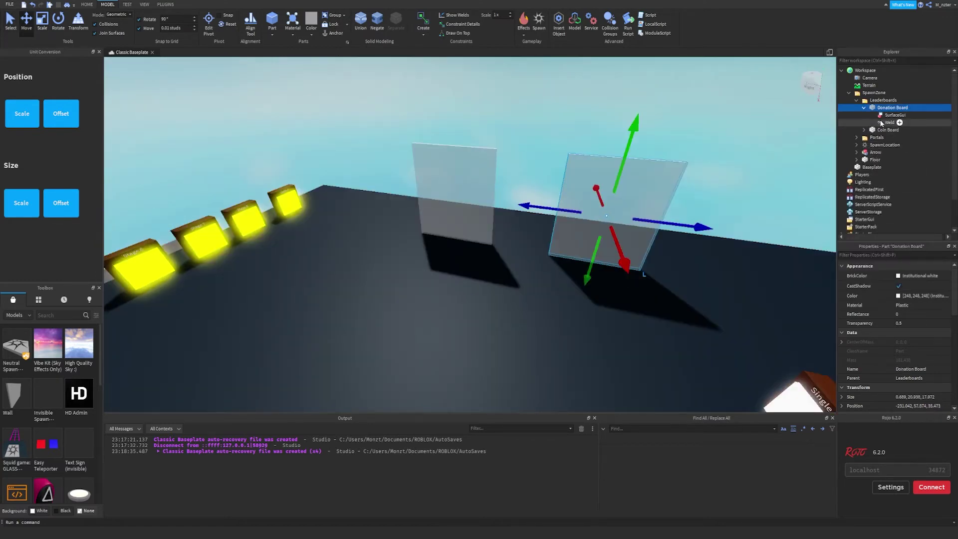
click(911, 115)
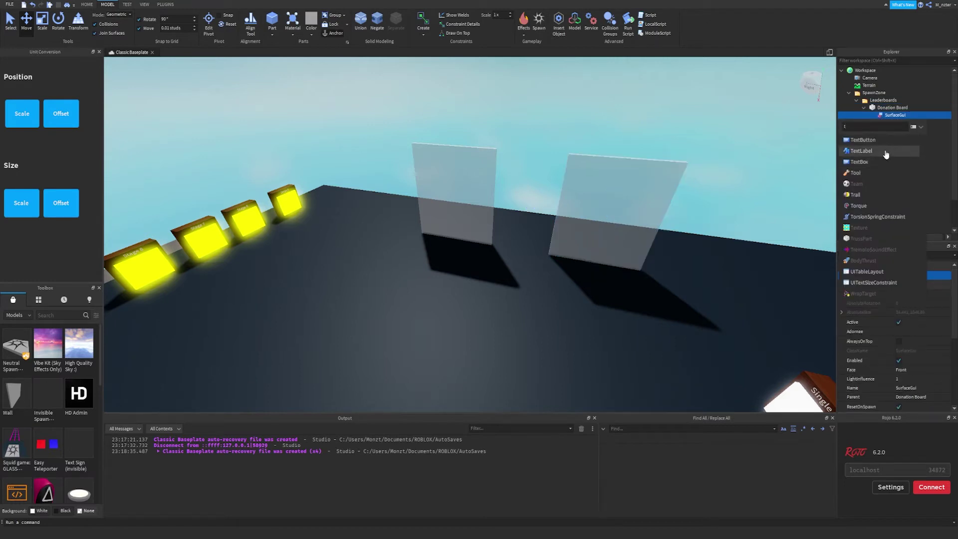
click(872, 149)
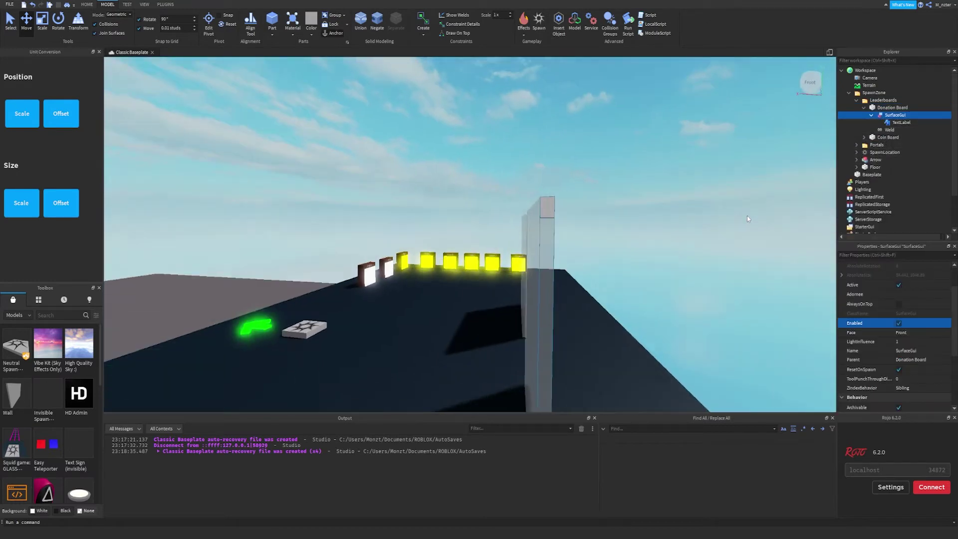
- Try the Bottom face for the Donation Board's SurfaceGui
key(d)
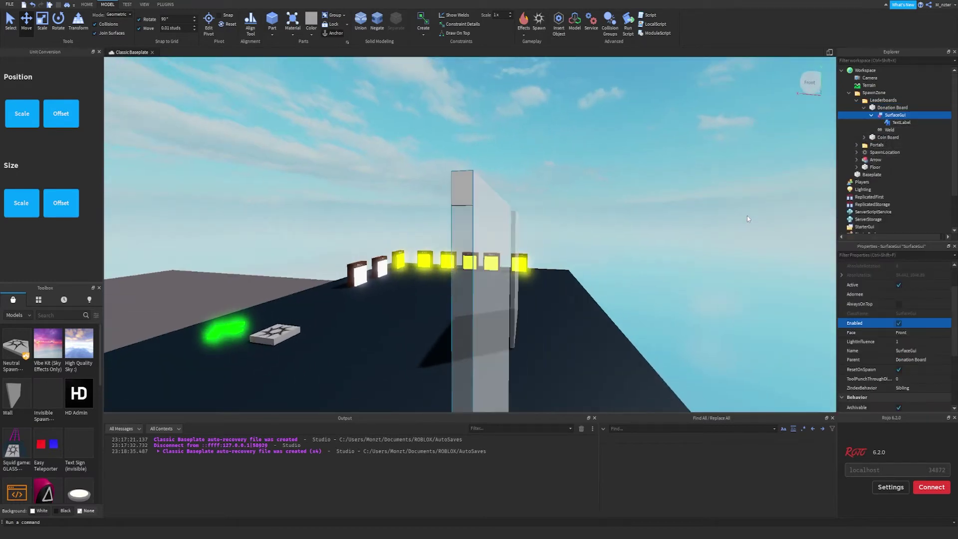
key(a)
key(w)
right_drag(747, 216, 747, 216)
key(d)
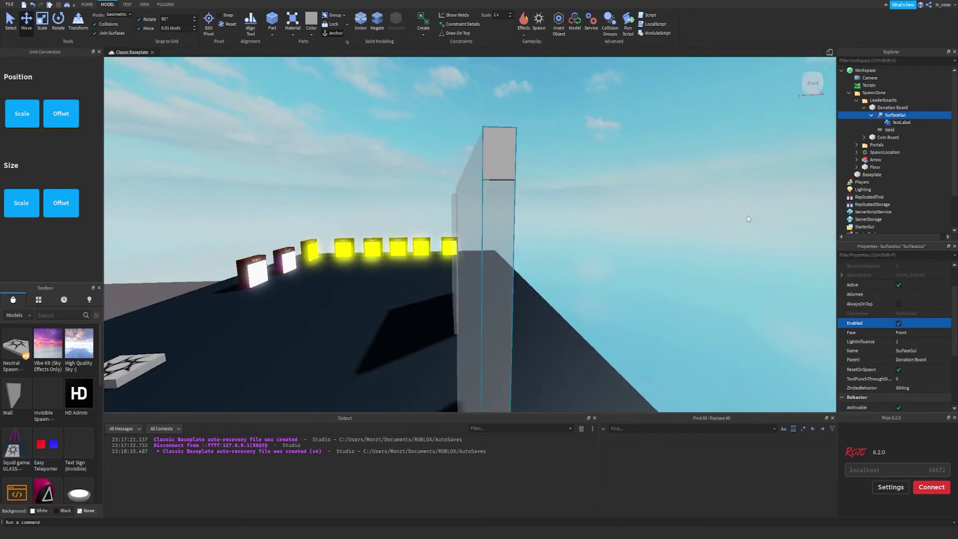
key(s)
click(929, 333)
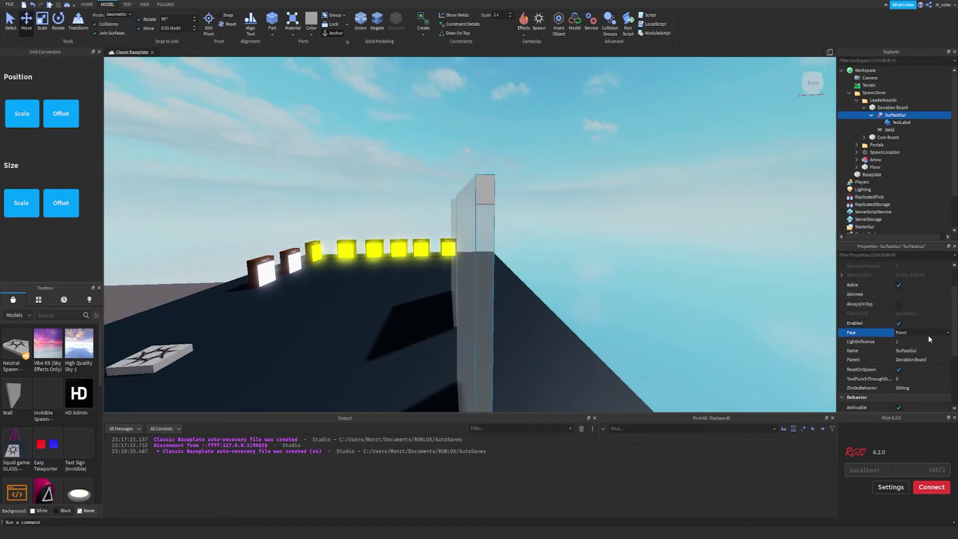
click(918, 346)
right_drag(667, 277, 667, 277)
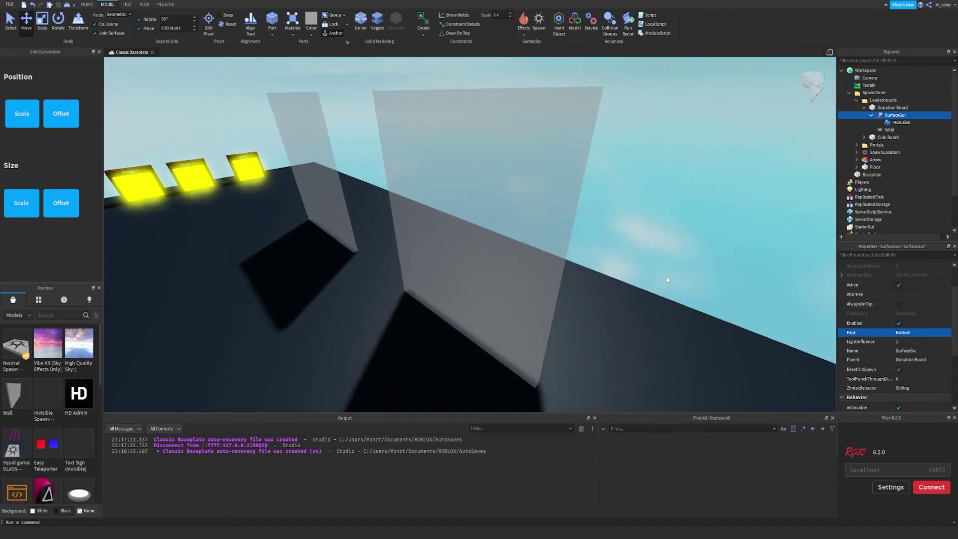
- Set the Face of the Donation Board's SurfaceGui to Right so that it points toward the spawn
click(912, 332)
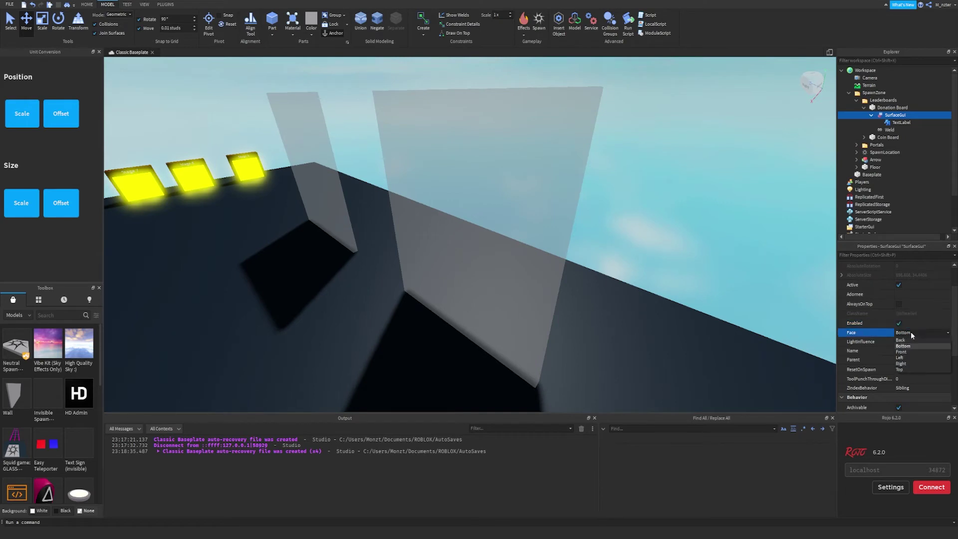
click(909, 363)
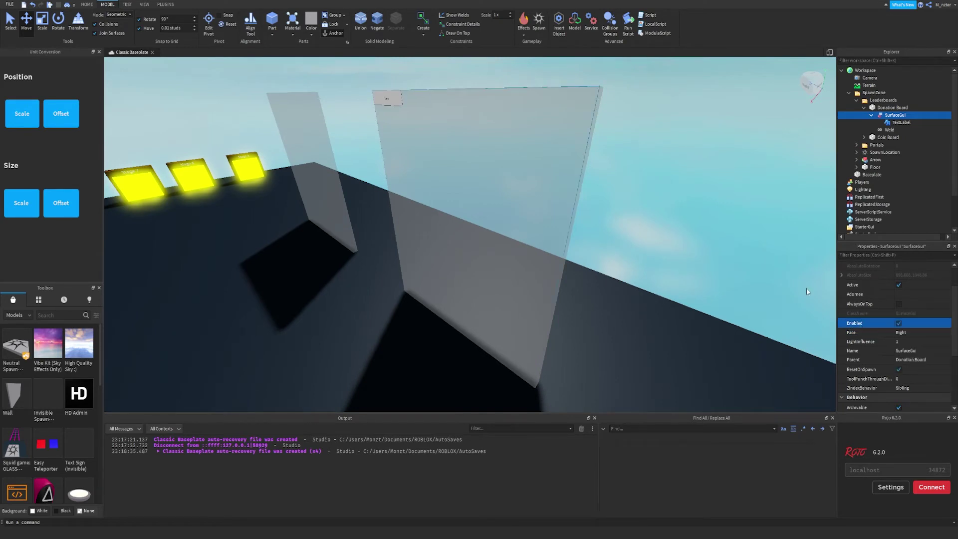
right_drag(734, 296, 734, 296)
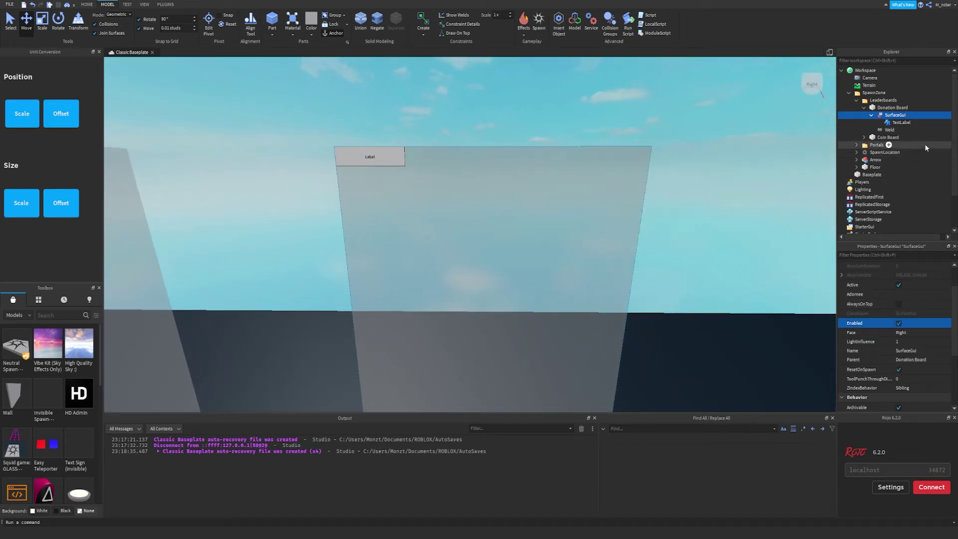
- Set the text of the Donation Board's TextLabel to "Donation Rank"
click(901, 123)
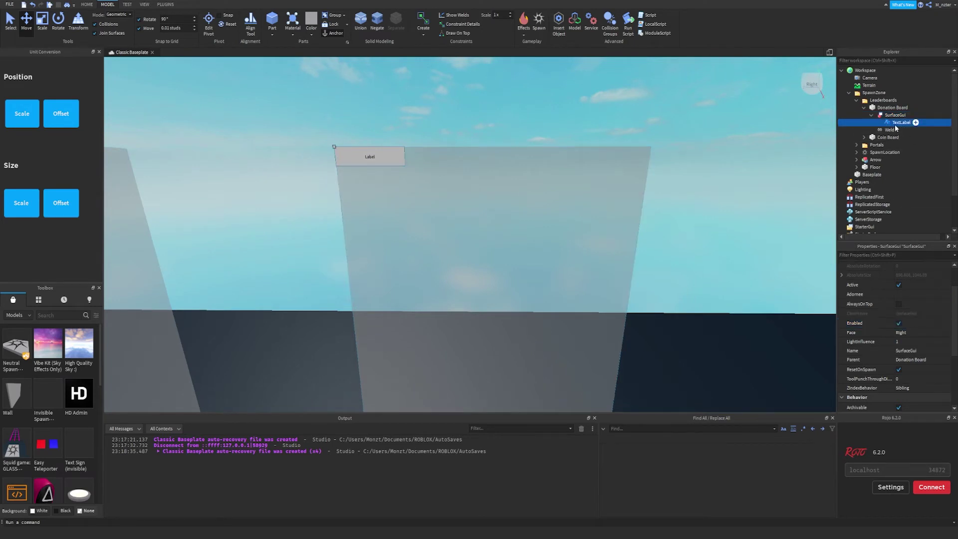
click(913, 256)
text(tes)
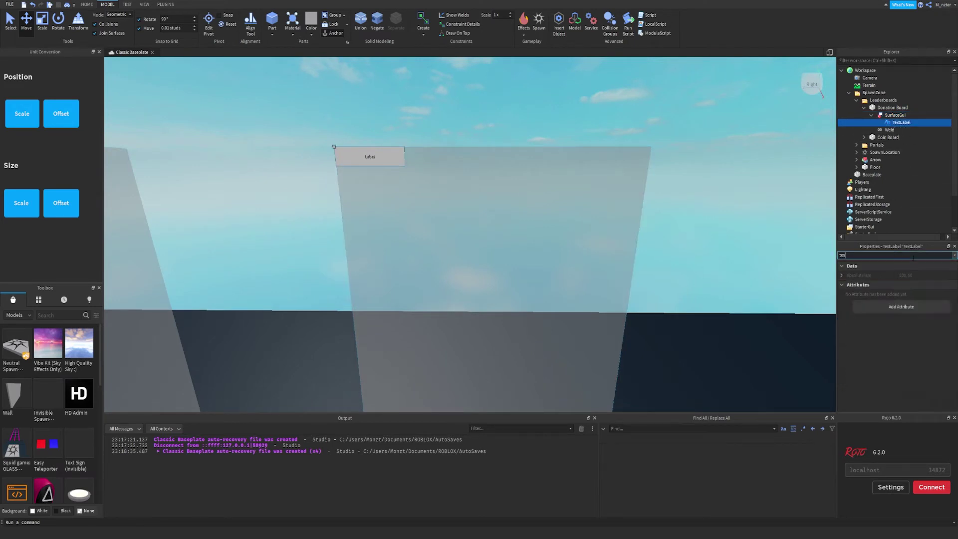
key(BackSpace)
text(x)
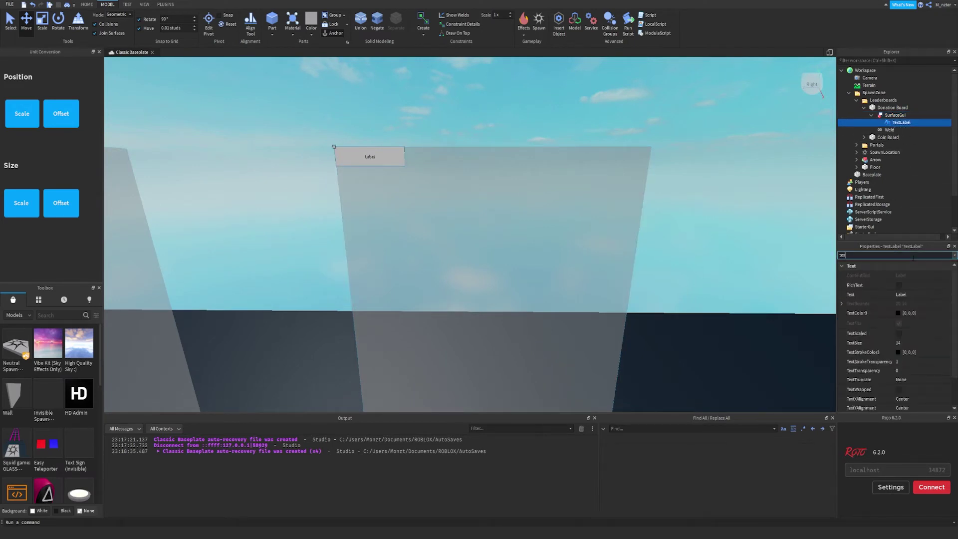
click(908, 294)
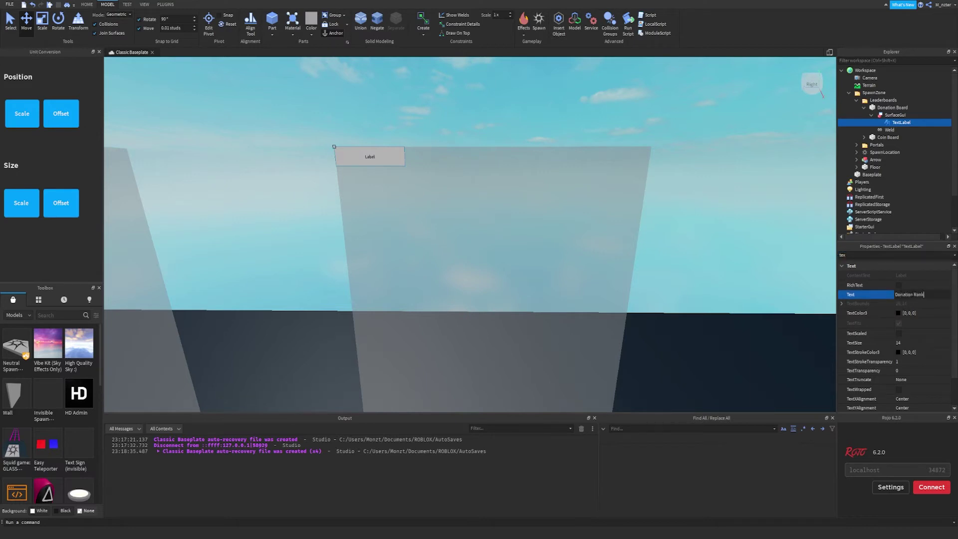
key(Return)
- Set the Donation Rank label's TextStrokeColor3 to a light blue, 5, 189, 255
click(899, 313)
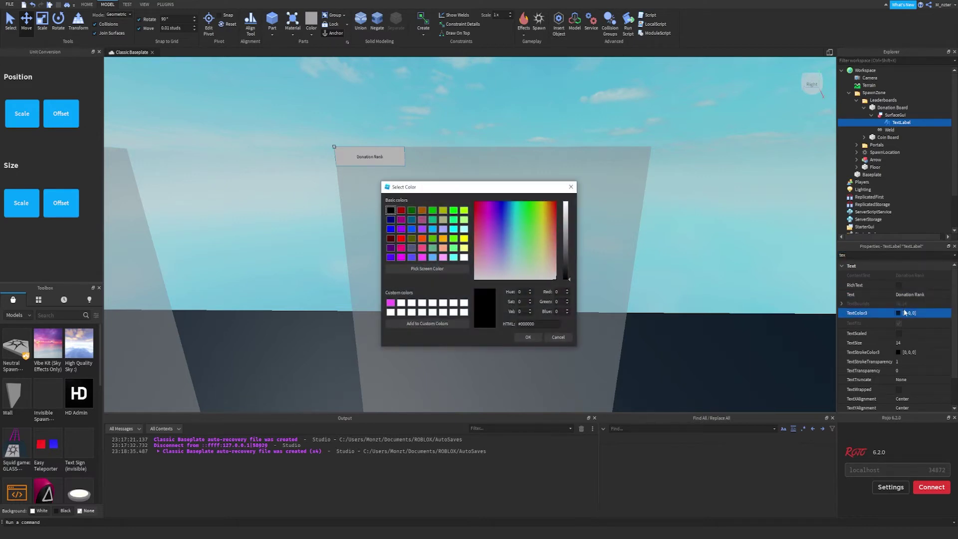
key(Escape)
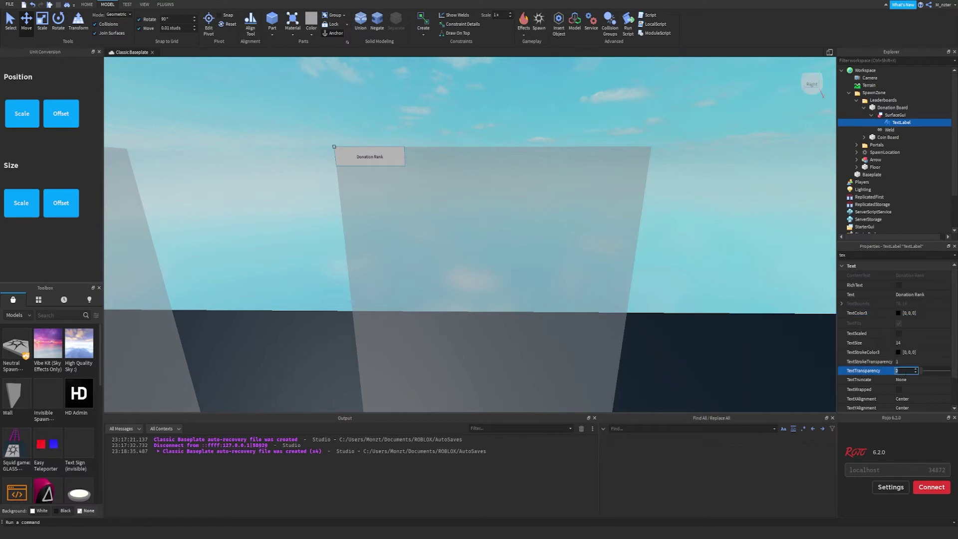
click(902, 352)
drag(505, 223, 567, 195)
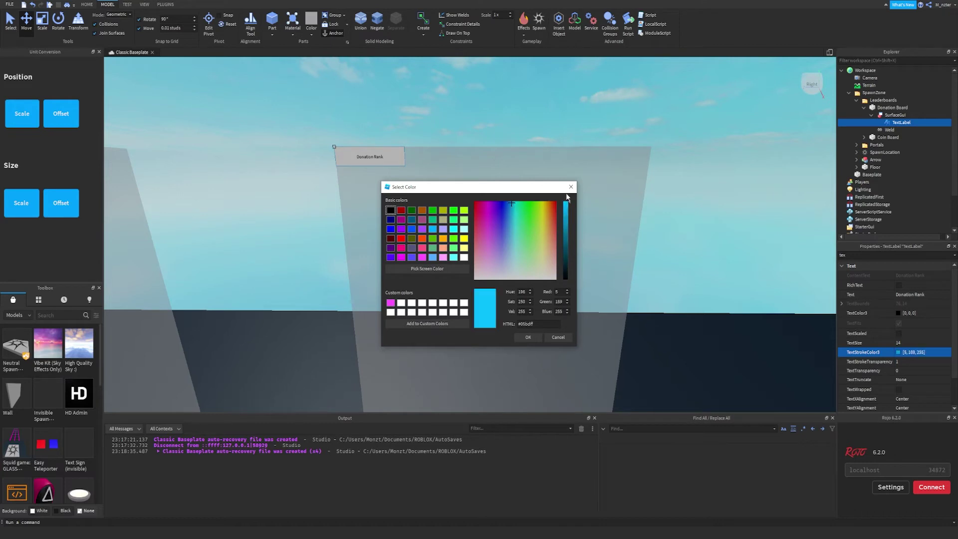
click(529, 335)
- Set the Donation Rank label's TextColor3 to a bright blue, 11, 127, 250
click(899, 315)
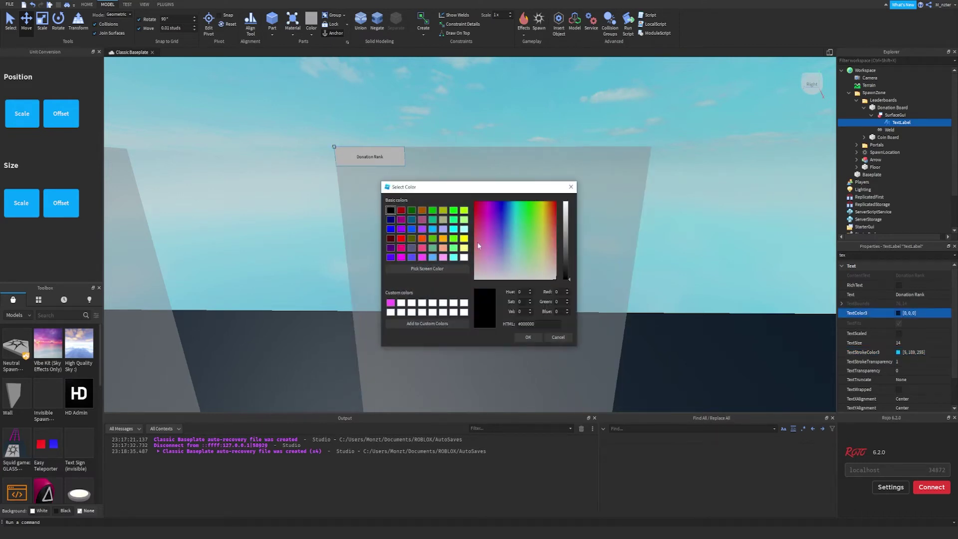
click(508, 205)
click(566, 211)
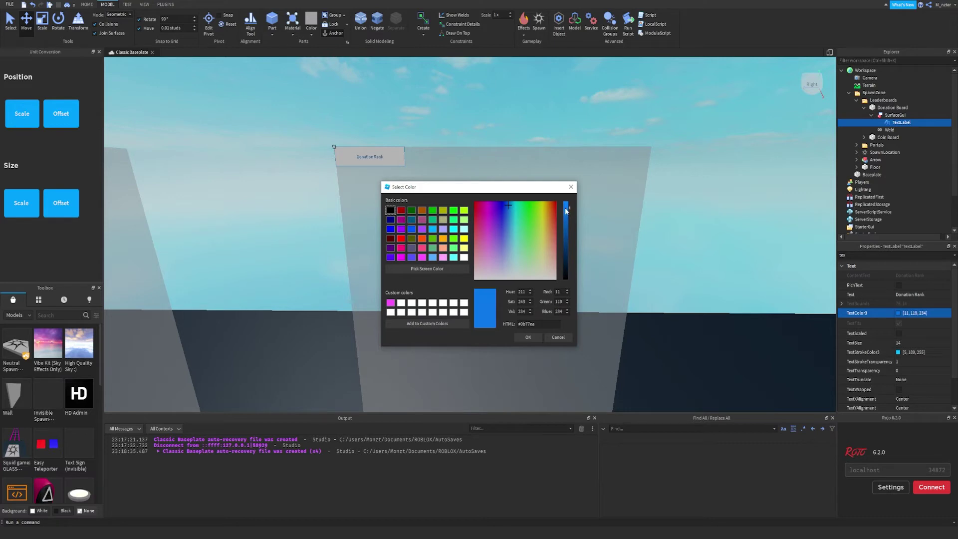
drag(567, 210, 566, 204)
click(538, 335)
- Make the Donation Rank label's background invisible by setting its BackgroundTransparency to 1
click(912, 256)
text(tex)
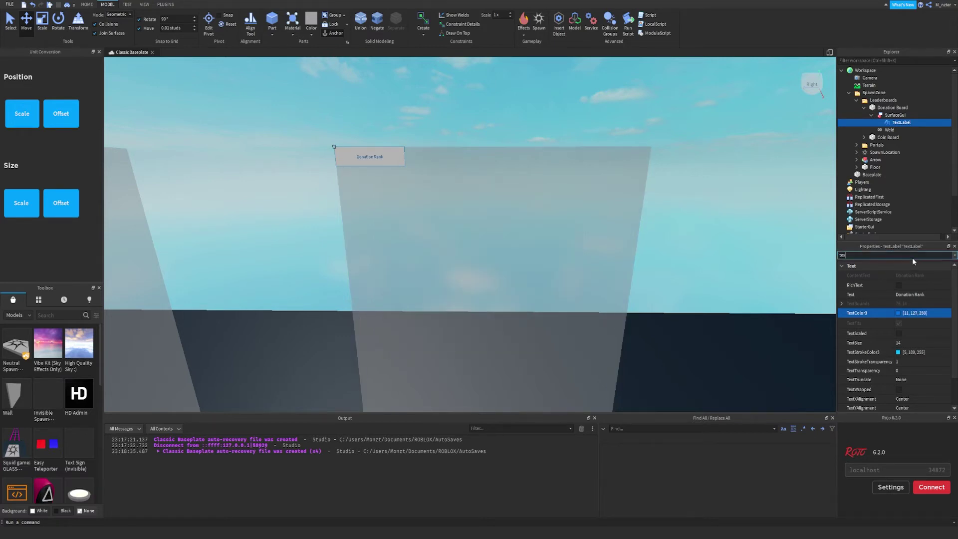
key(BackSpace)
key(BackSpace)
key(BackSpace)
text(bac)
click(905, 286)
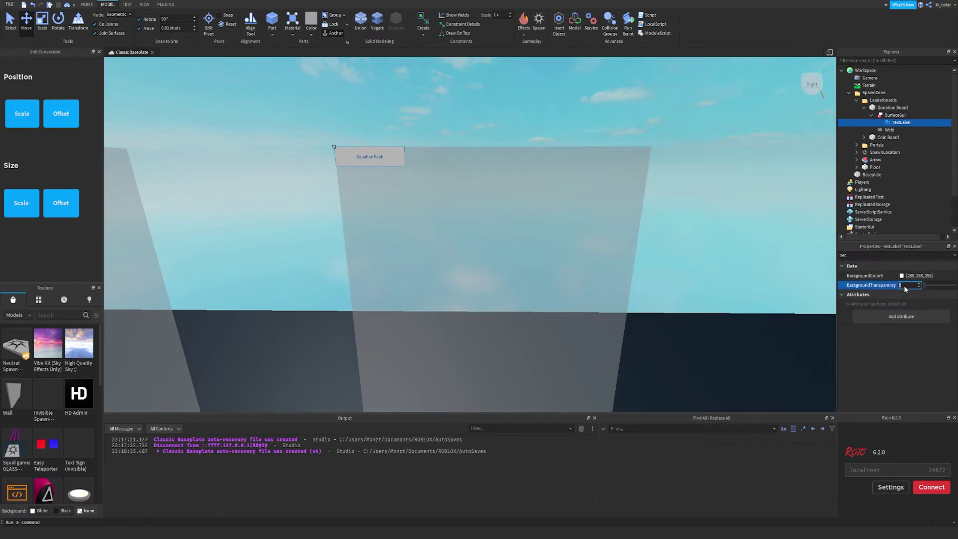
text(1)
key(Return)
- Turn on TextScaled for the Donation Rank label
double_click(896, 256)
text(sca)
click(903, 276)
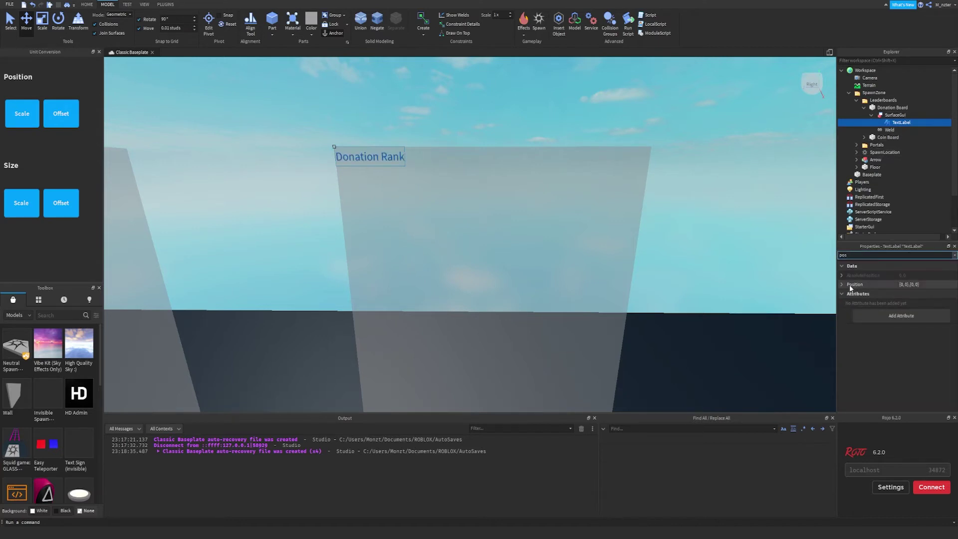
- Try X position scales of 0.2 and 0.4 for the Donation Rank label
click(842, 285)
click(850, 294)
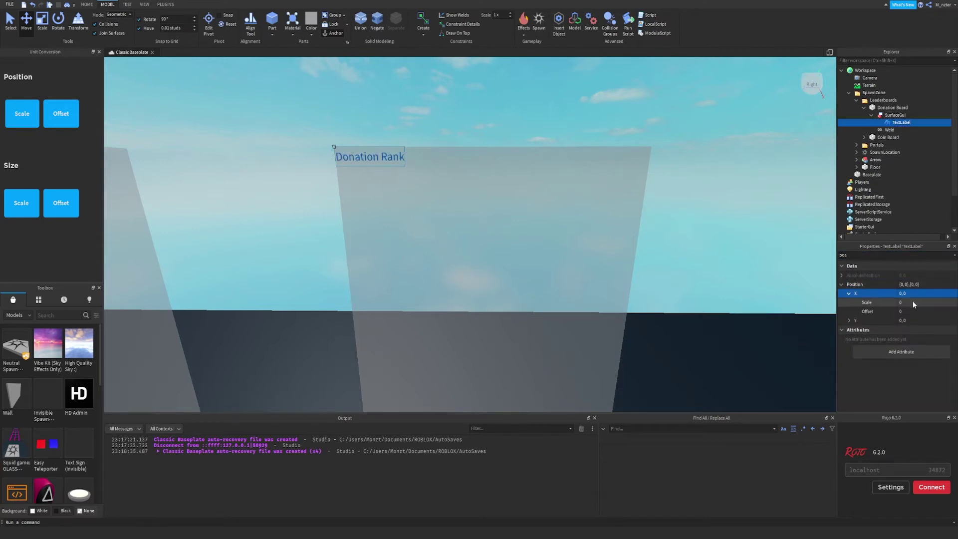
click(913, 303)
text(0.2)
key(Return)
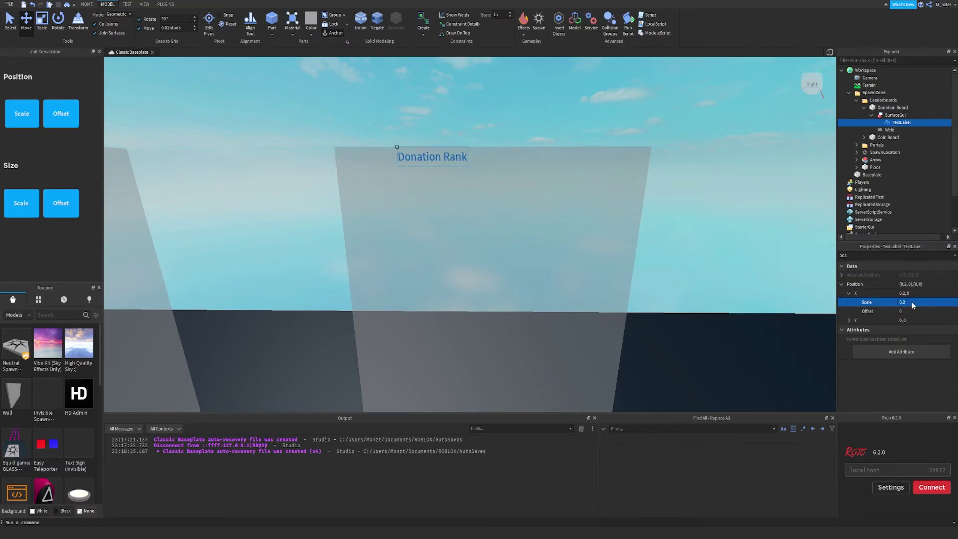
click(913, 304)
text(0.4)
key(Return)
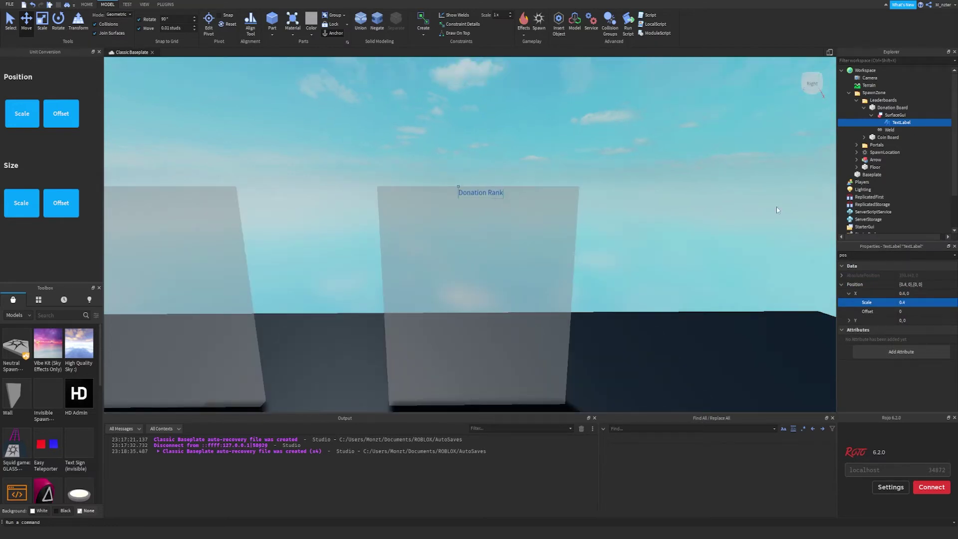
- Set the Donation Rank label's size to scale 0.3 in X and 0.1 in Y, with zero offsets
key(w)
right_drag(689, 238, 689, 238)
key(d)
key(s)
key(w)
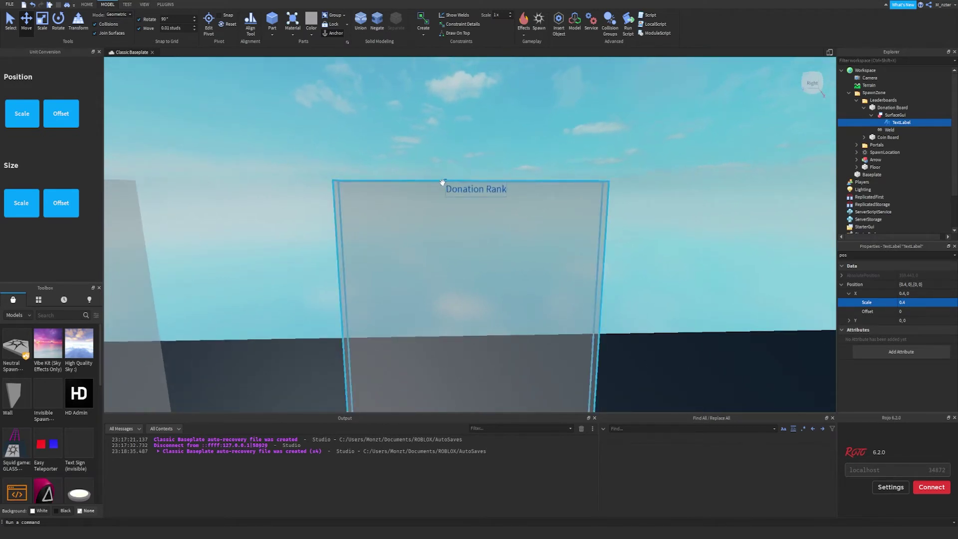
double_click(849, 256)
text(siz)
click(848, 303)
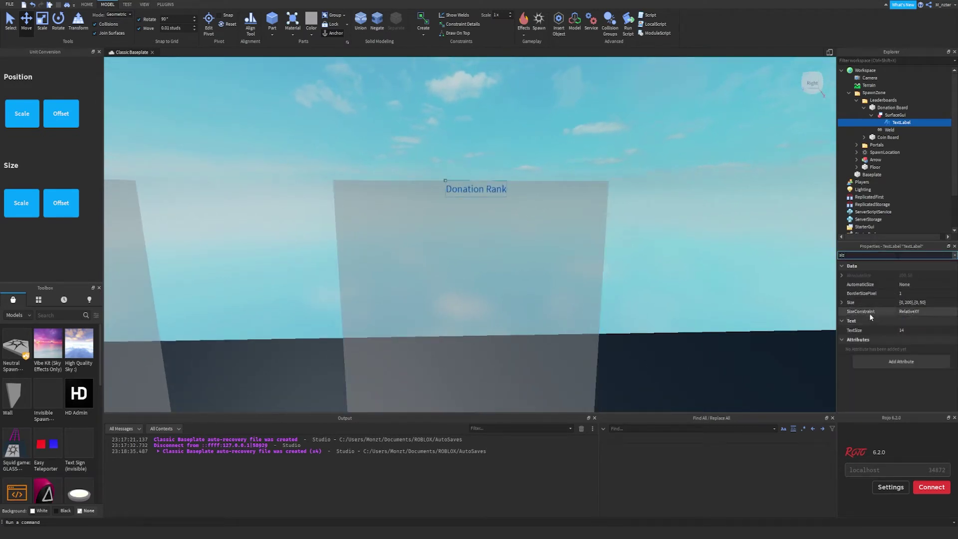
click(843, 303)
click(849, 312)
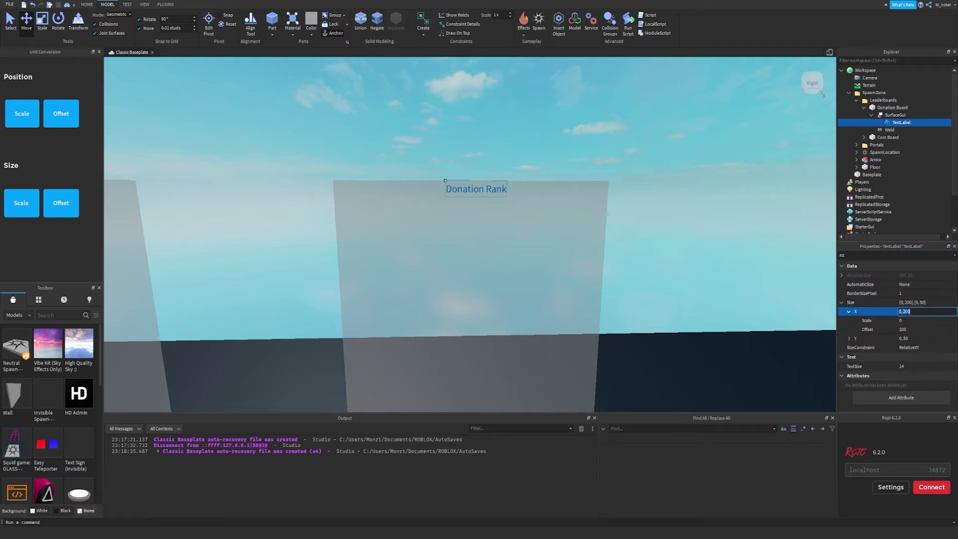
click(918, 330)
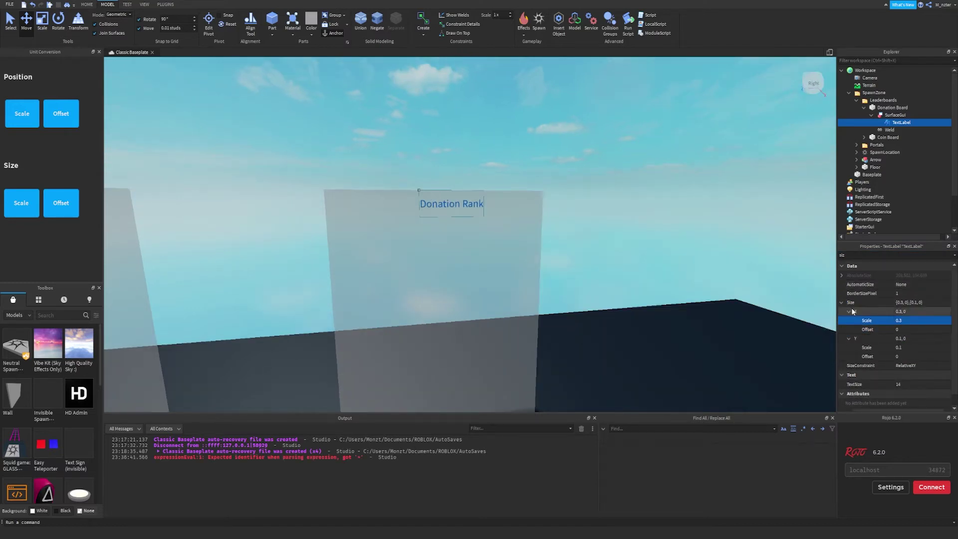
click(899, 320)
- Centre the Donation Rank label on its board by setting its X position scale to 0.35
double_click(878, 257)
text(pos)
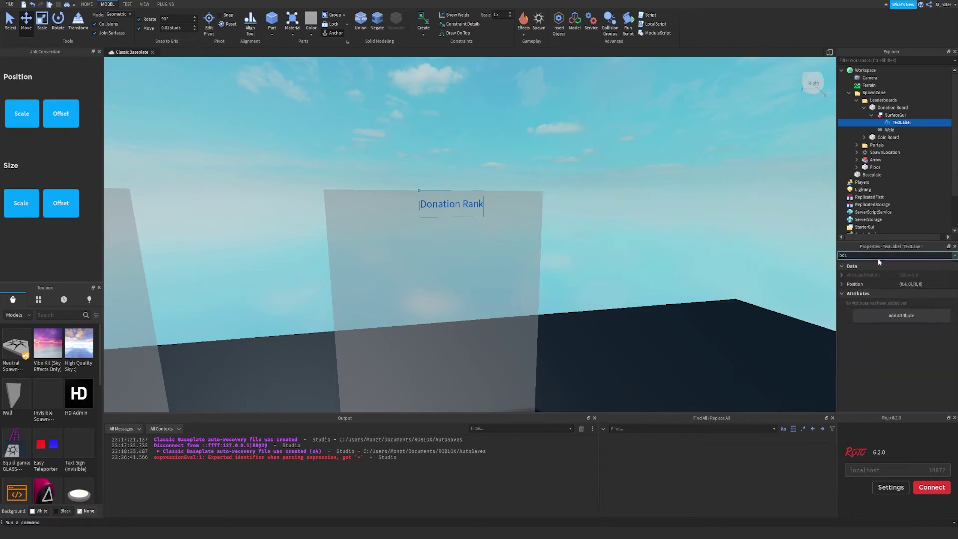
click(843, 285)
click(850, 293)
click(913, 310)
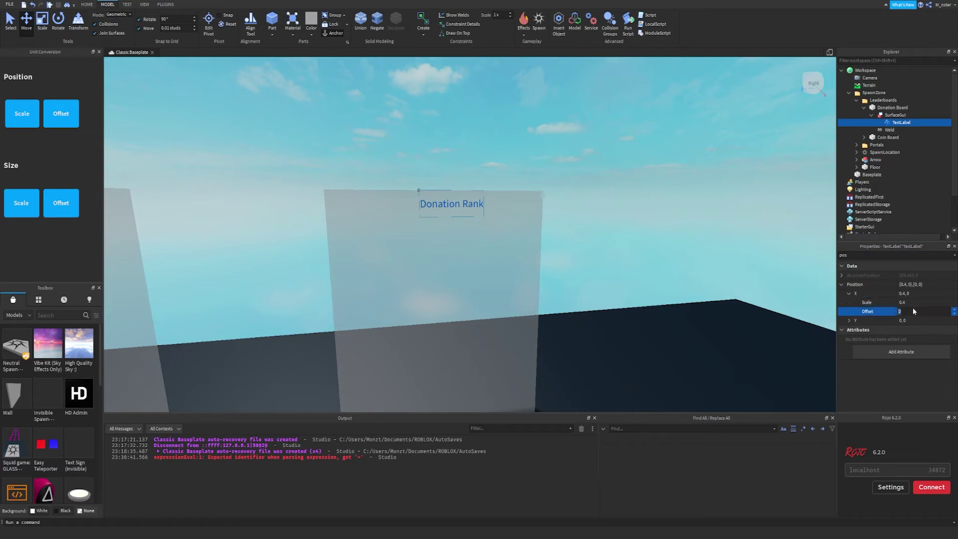
click(911, 303)
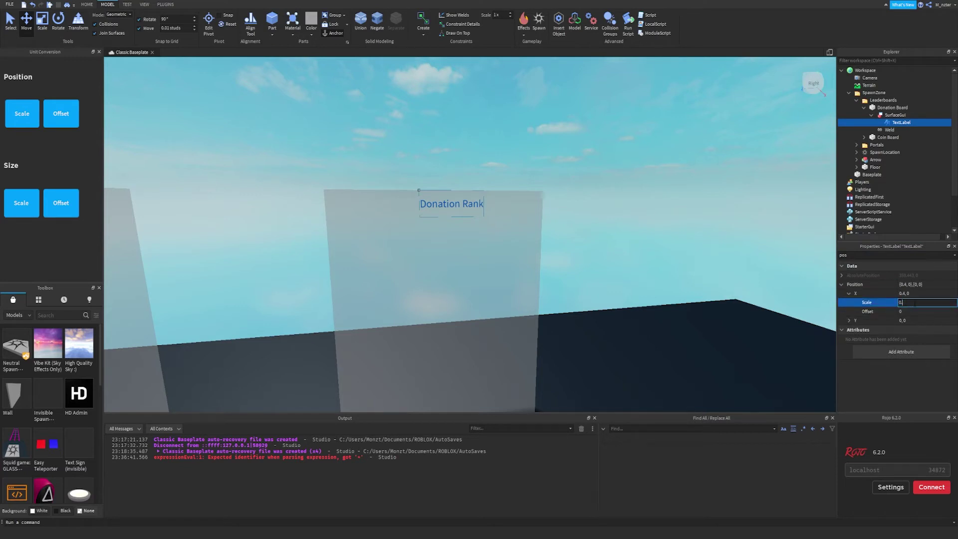
right_drag(517, 223, 520, 223)
key(a)
key(s)
key(w)
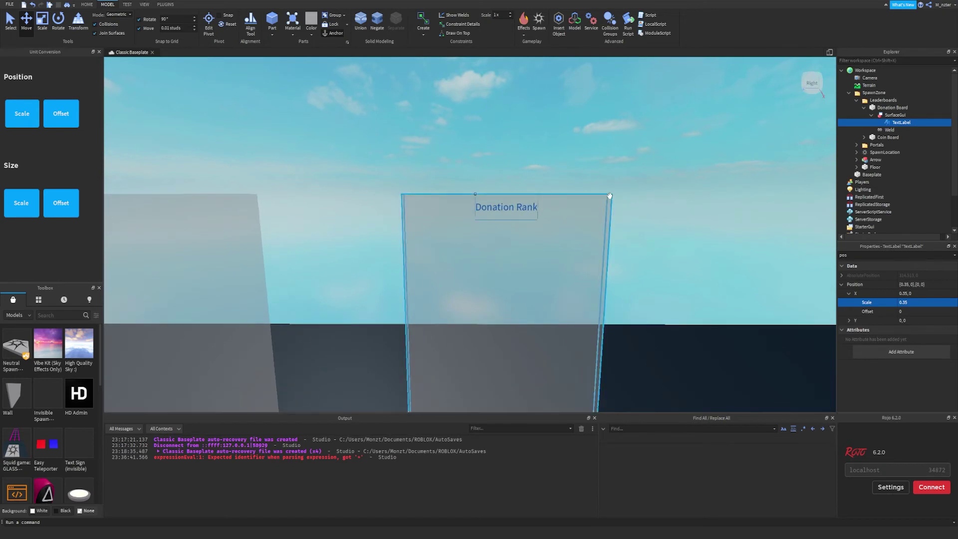
- Duplicate the Donation Board's SurfaceGui and move the copy into the Coin Board
click(891, 115)
click(872, 115)
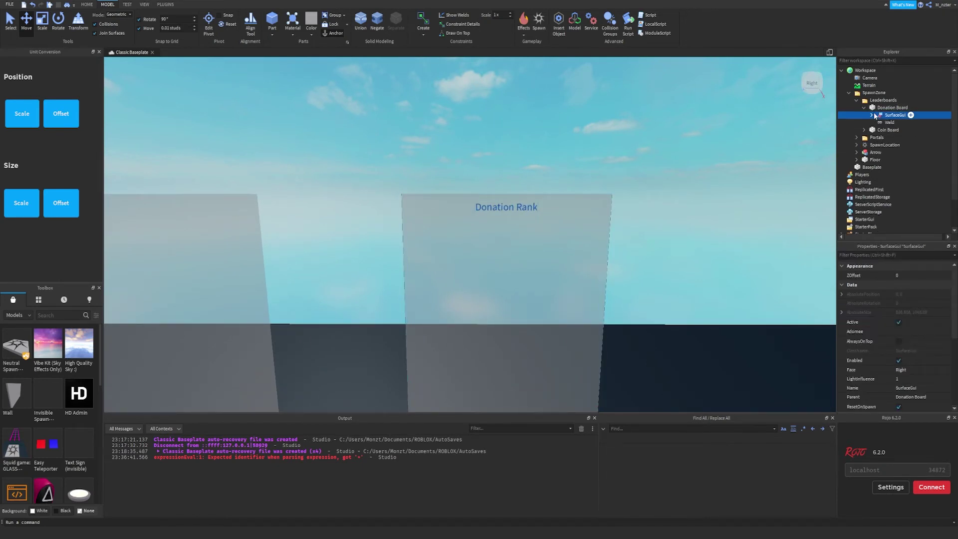
key(ctrl+d)
drag(887, 123, 889, 137)
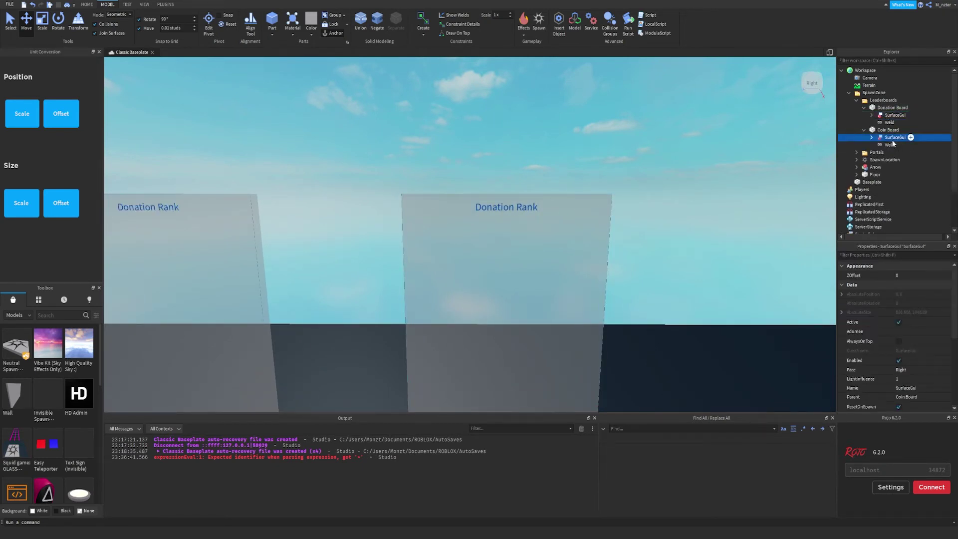
- Set the text of the Coin Board's TextLabel to "Coin Rank"
right_drag(641, 172, 641, 171)
click(873, 137)
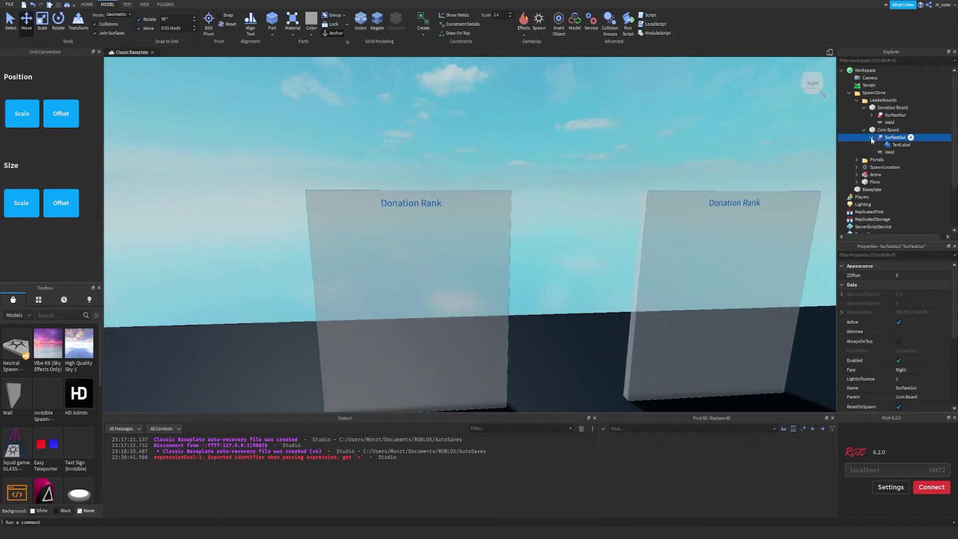
click(901, 145)
key(ctrl+shift+p)
text(text)
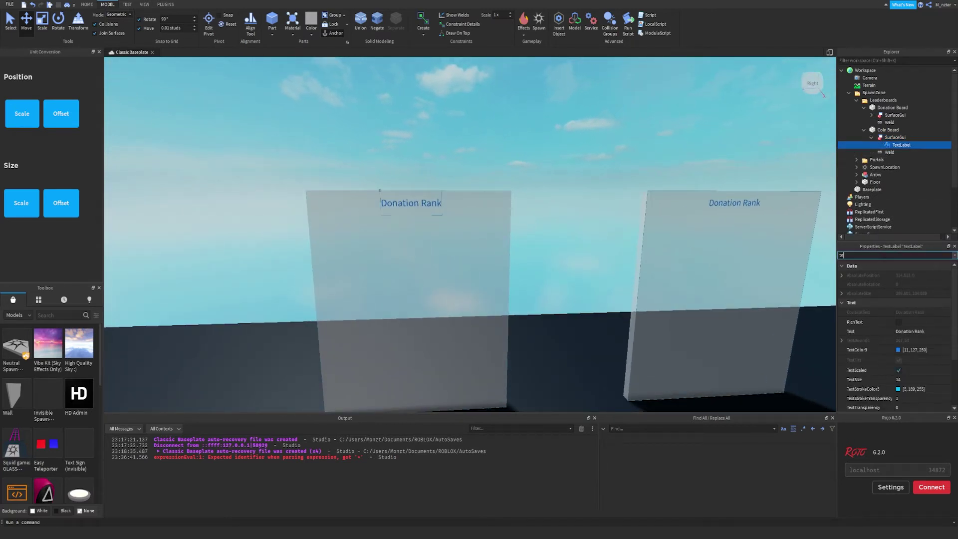
click(920, 295)
text(Coin)
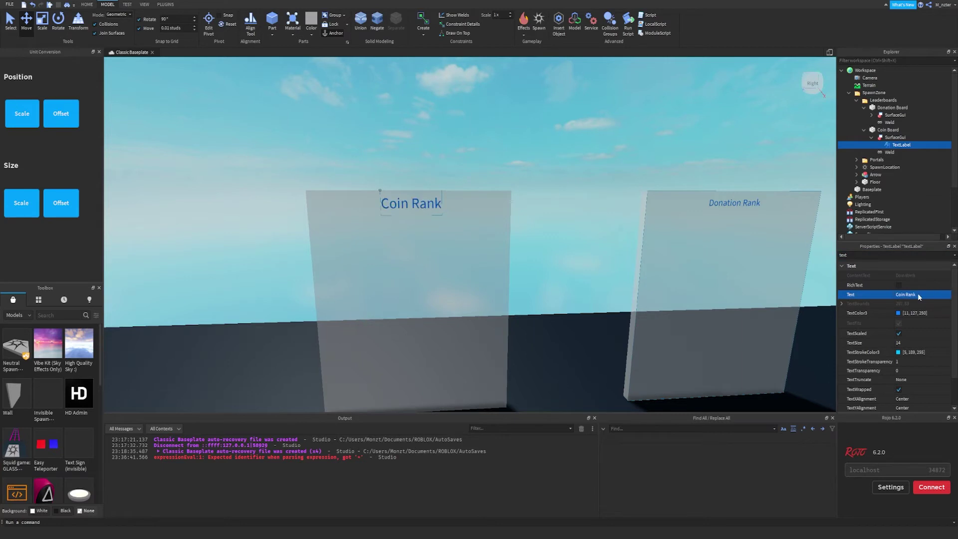
- Set the Coin Rank label's TextColor3 to yellow, 250, 250, 0, and check both boards from a distance
click(899, 313)
click(543, 206)
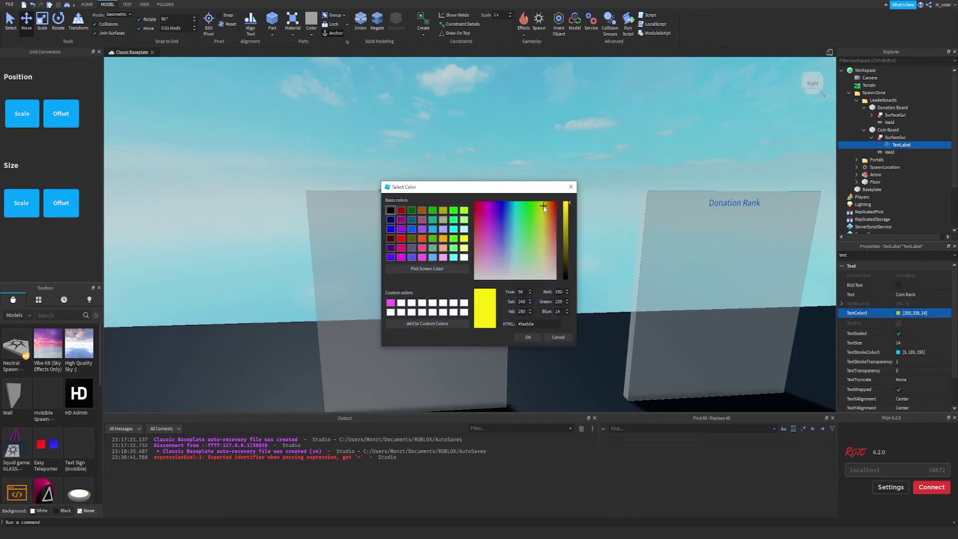
click(528, 337)
key(f)
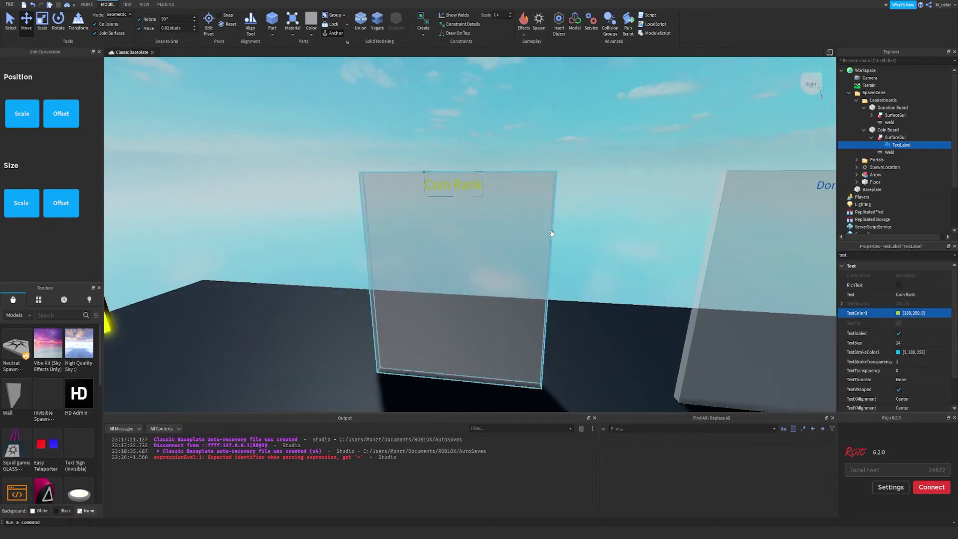
scroll(656, 235, down, 3)
right_drag(656, 236, 650, 258)
right_drag(485, 250, 454, 261)
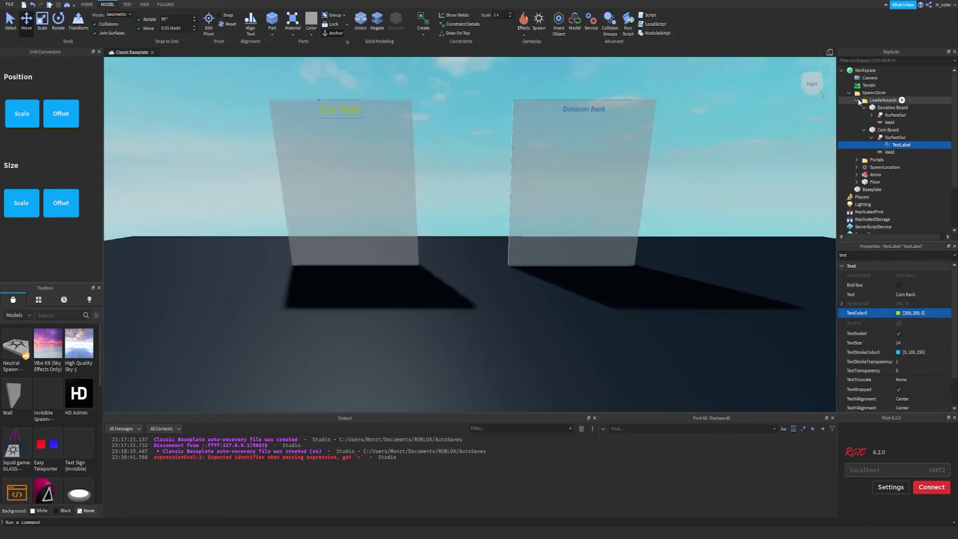
- Collapse the Leaderboards folder and add a new folder named Donation inside SpawnZone
click(856, 100)
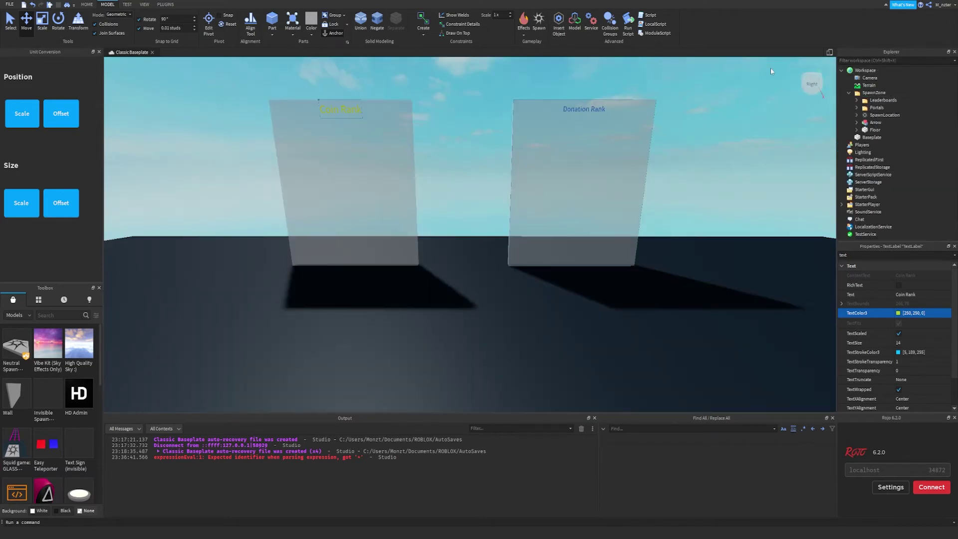
click(828, 54)
click(829, 53)
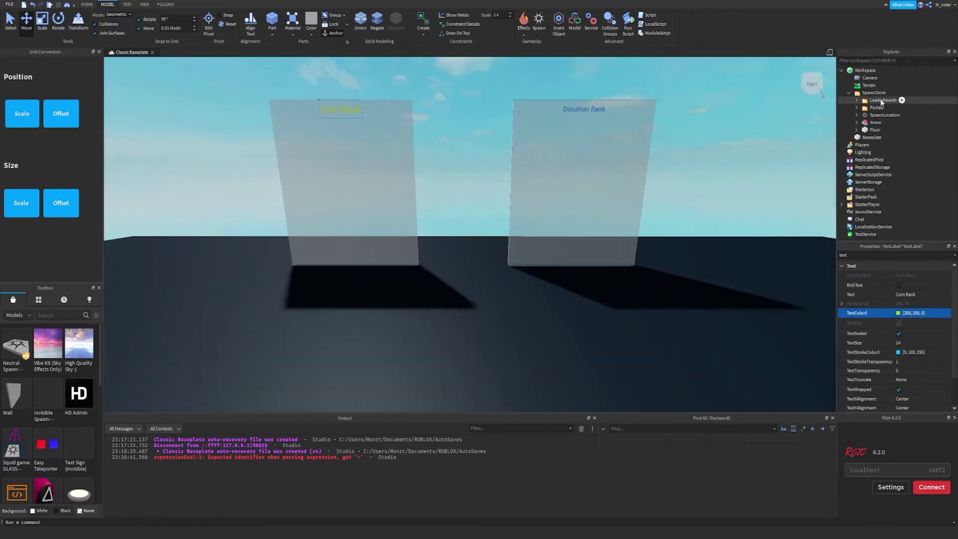
click(898, 92)
click(891, 93)
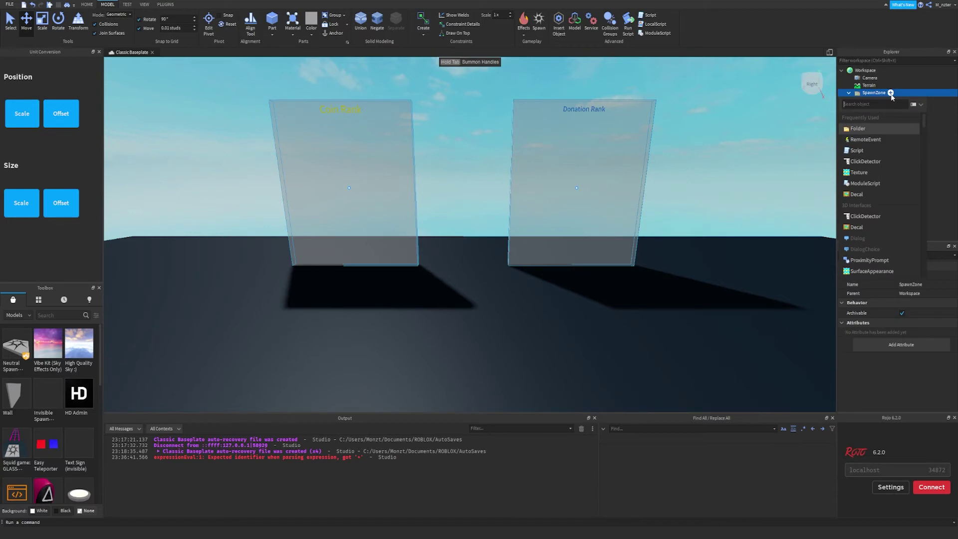
click(860, 128)
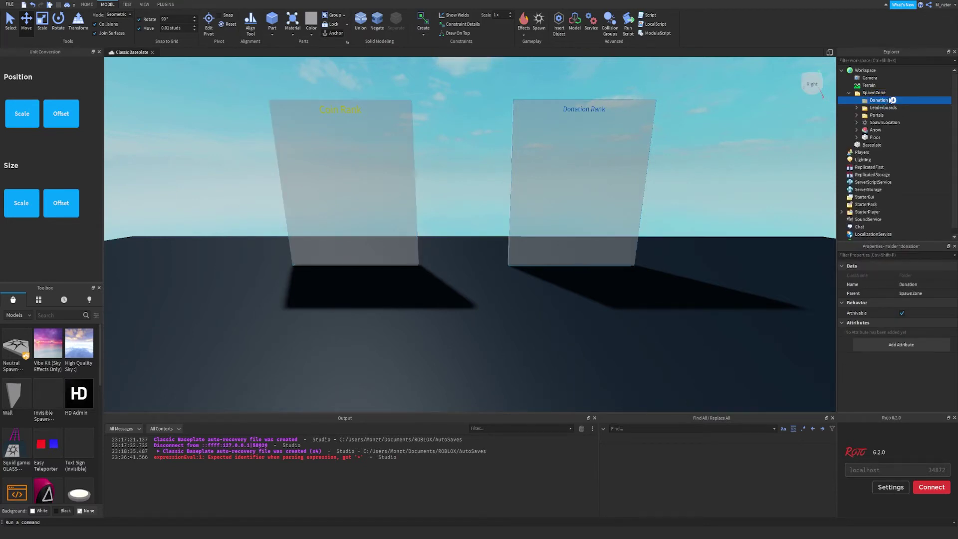
- Insert a part into the Donation folder and place it in front of the Donation Rank board
click(893, 101)
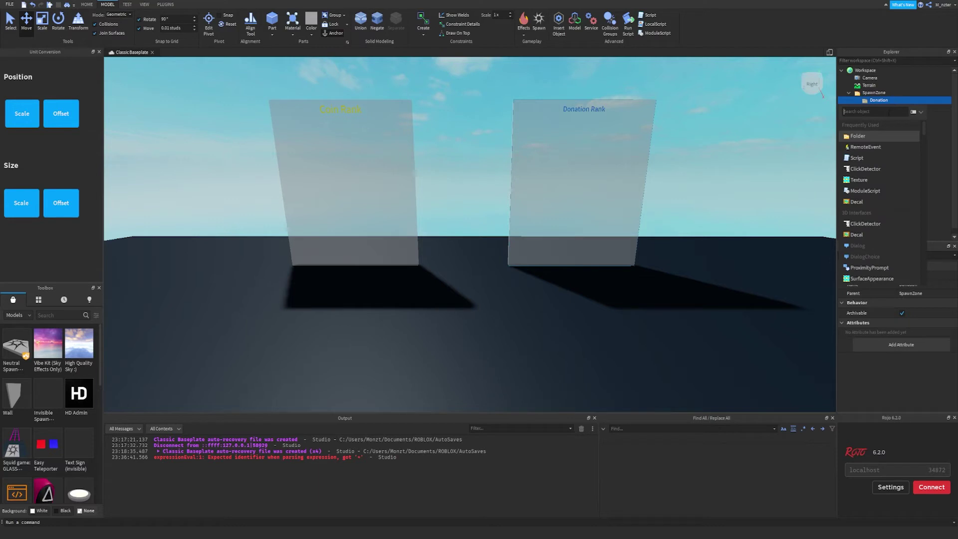
text(part)
key(Return)
drag(555, 338, 562, 338)
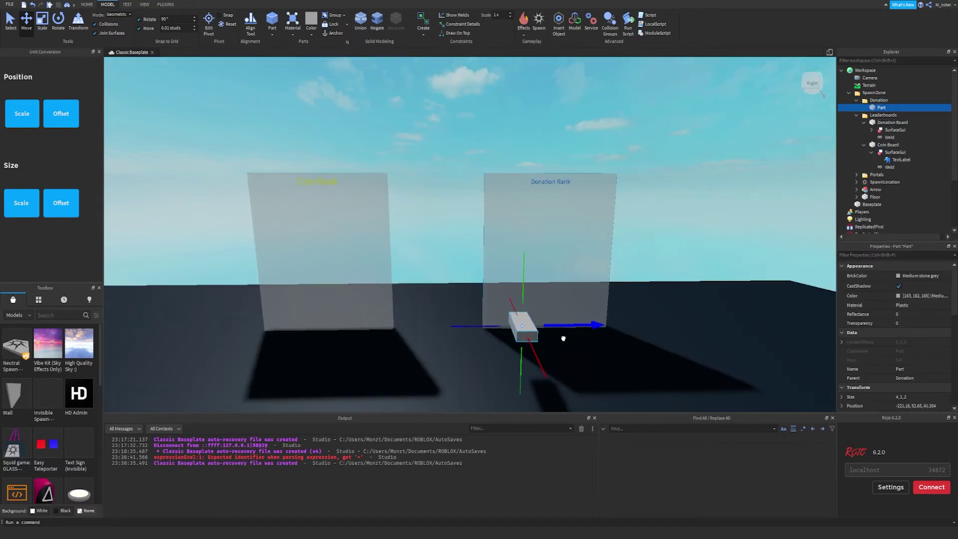
drag(526, 300, 526, 315)
- Resize the part into a thin upright panel about 0.31 × 4.45 × 3.14 studs and lower it in front of the Donation Rank board
key(ctrl+3)
drag(534, 362, 517, 325)
key(ctrl+2)
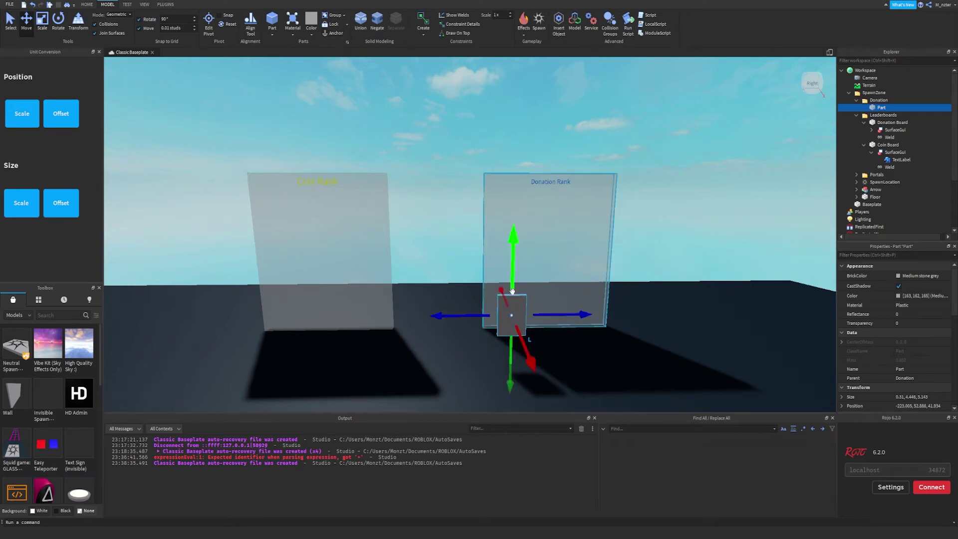
drag(512, 292, 514, 321)
mouse_move(520, 376)
mouse_down()
mouse_move(518, 362)
mouse_move(514, 369)
mouse_up()
scroll(537, 353, up, 5)
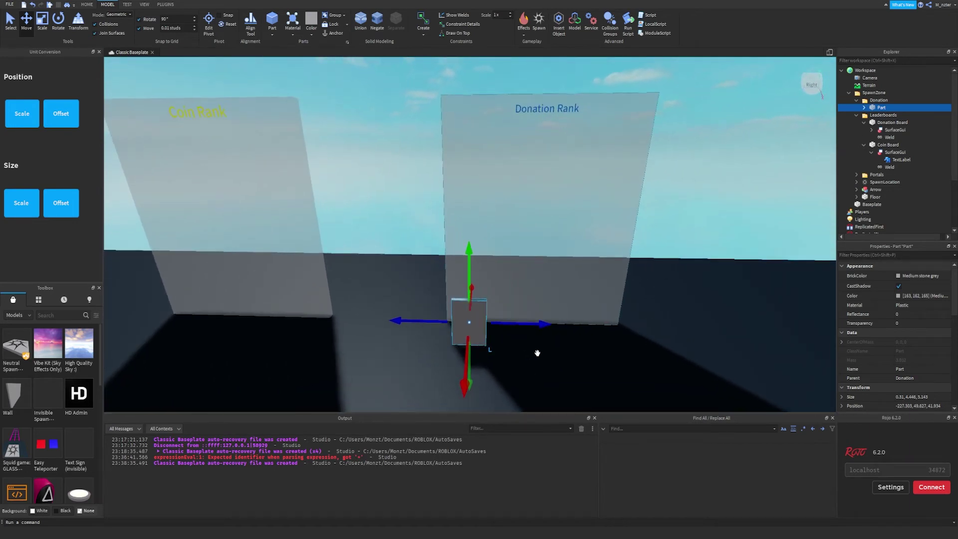
- Anchor the new panel and rename it Board
key(ctrl+shift+p)
text(an)
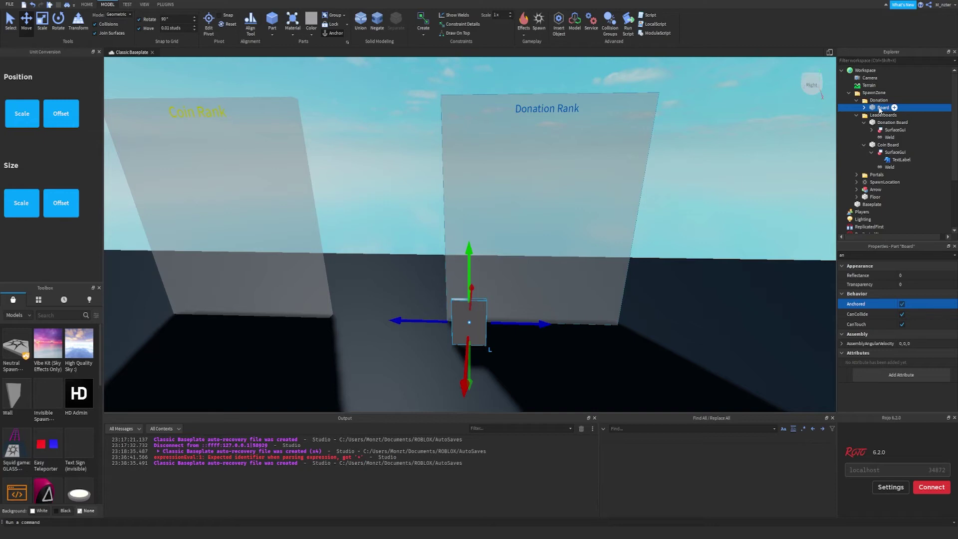
- Duplicate the Donation Board's SurfaceGui and move the copy into the small Board in the Donation folder
click(899, 131)
key(ctrl+d)
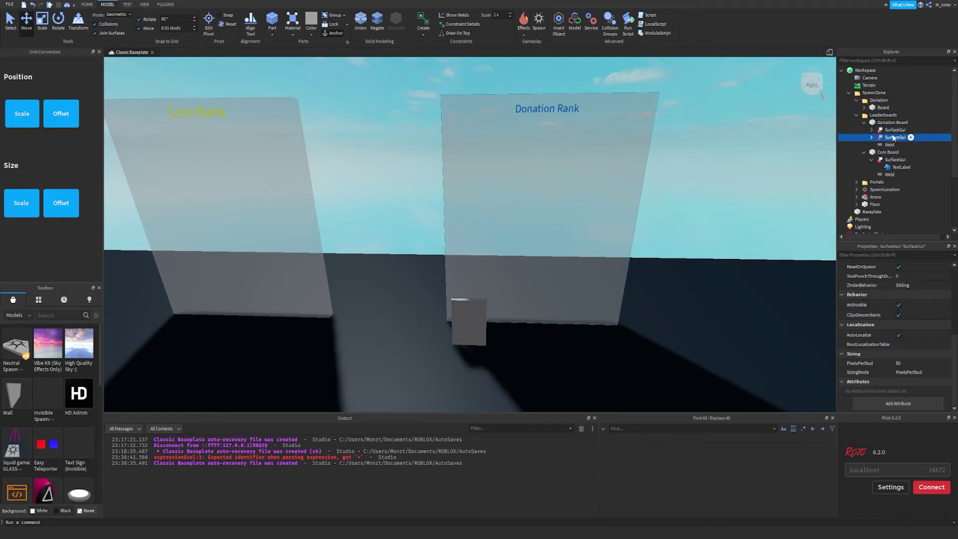
drag(895, 136, 898, 110)
- Set the small Board's TextLabel to a Y size scale of 0.2 and its position to 0,0,0,0
right_drag(660, 233, 626, 234)
key(w)
key(w)
key(q)
key(s)
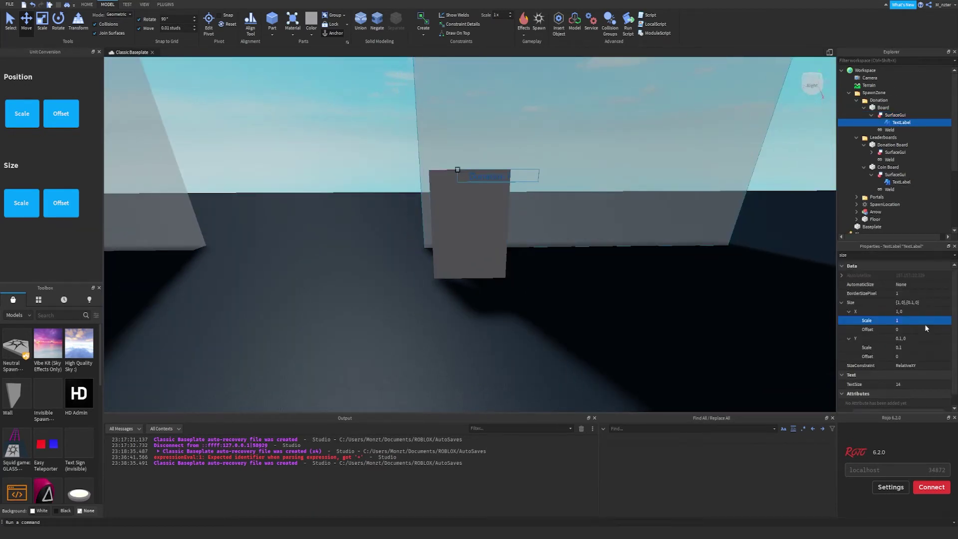
click(913, 347)
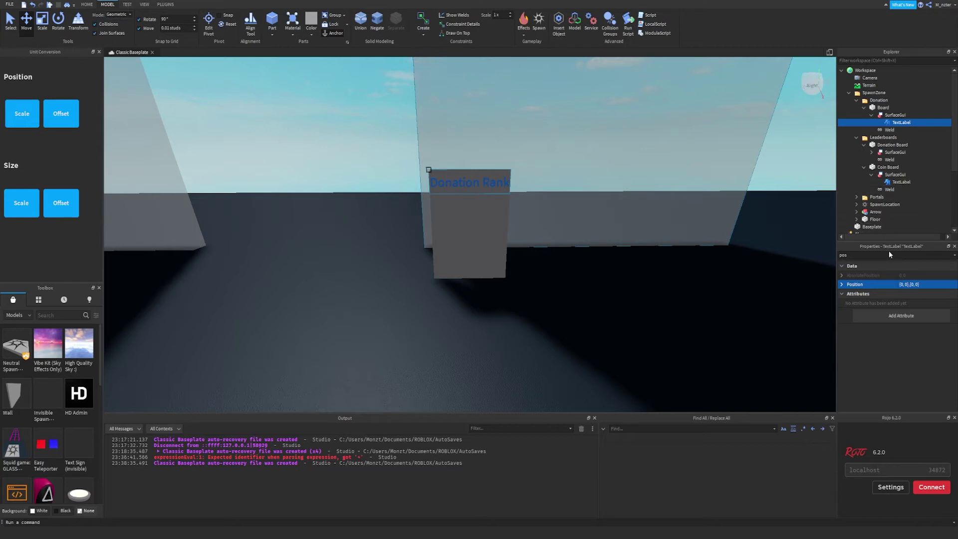
- Change the small Board's label text to "Donate" and set its TextColor3 to purple, 175, 0, 250
double_click(849, 255)
text(text)
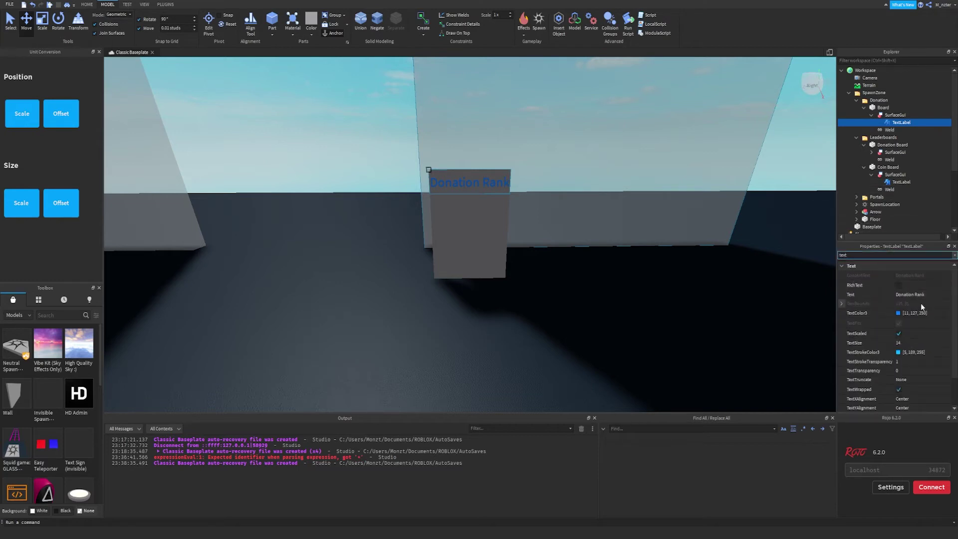
key(Tab)
click(900, 312)
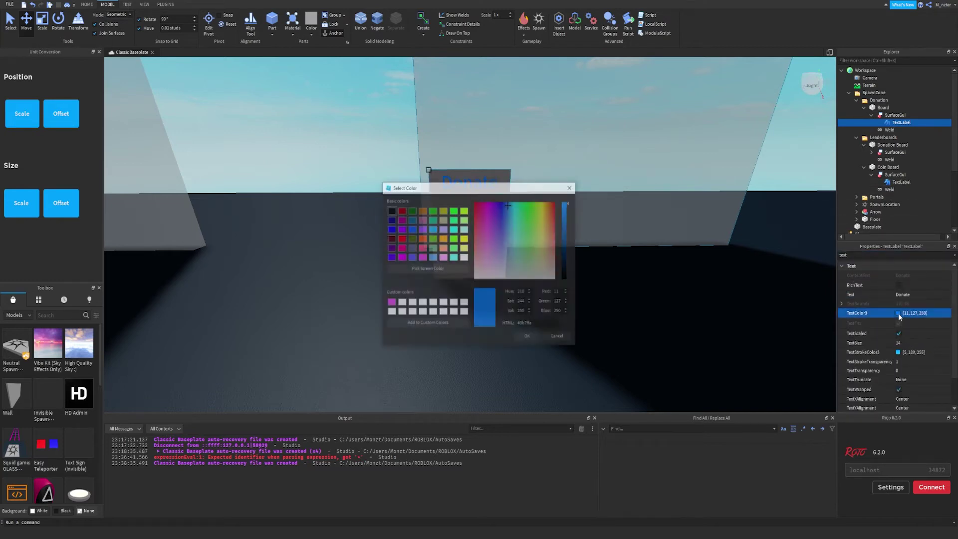
drag(514, 237, 492, 198)
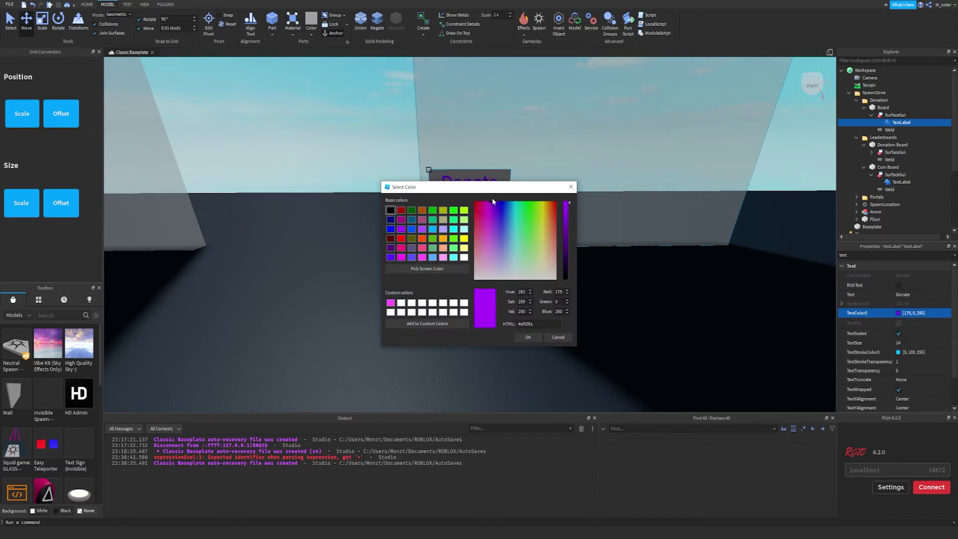
click(525, 337)
- Duplicate the Donate label and set the copy's Y position scale to 0.2
drag(901, 122, 904, 125)
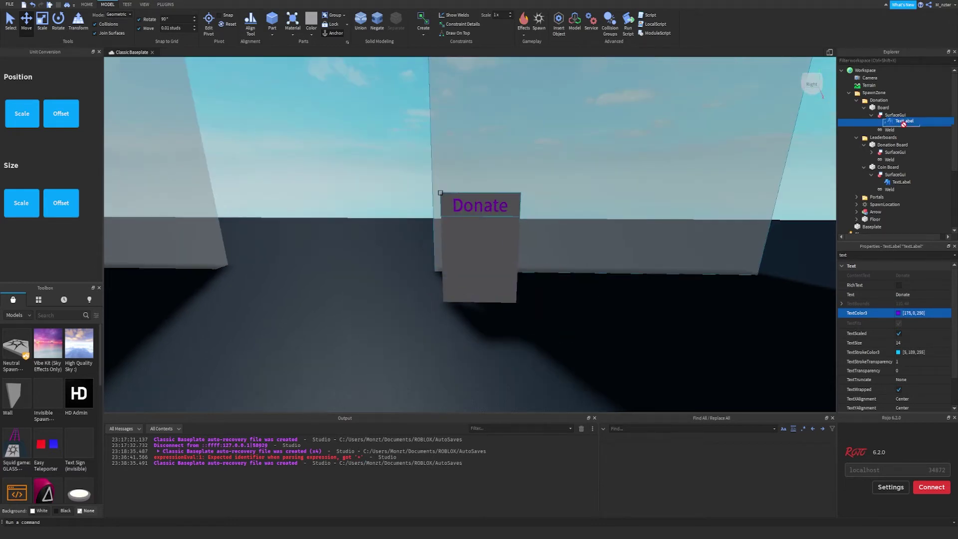
key(ctrl+d)
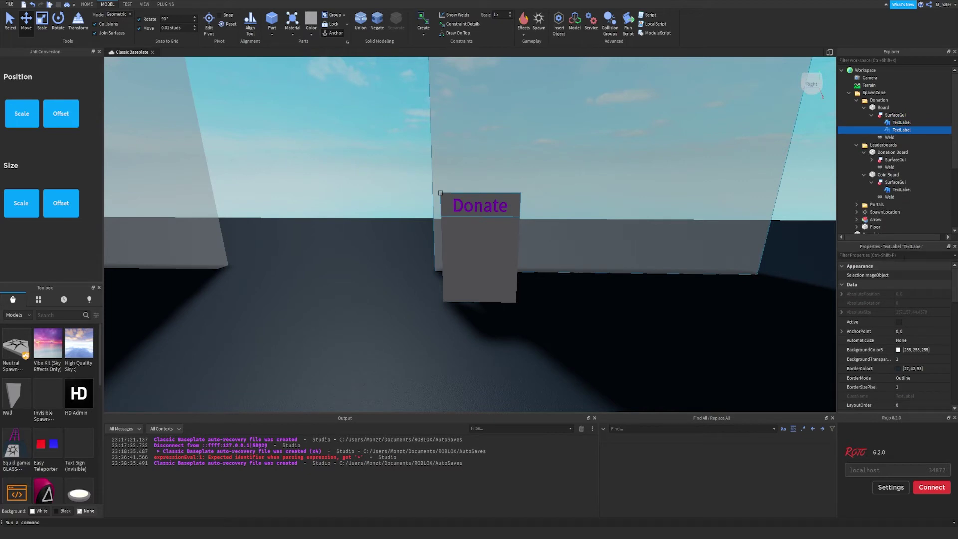
text(pos)
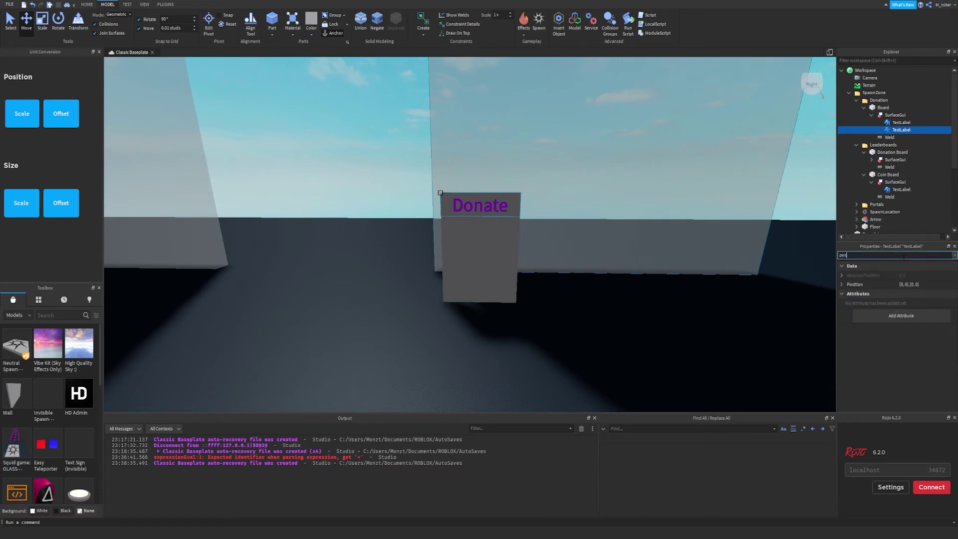
click(842, 285)
click(850, 302)
click(914, 311)
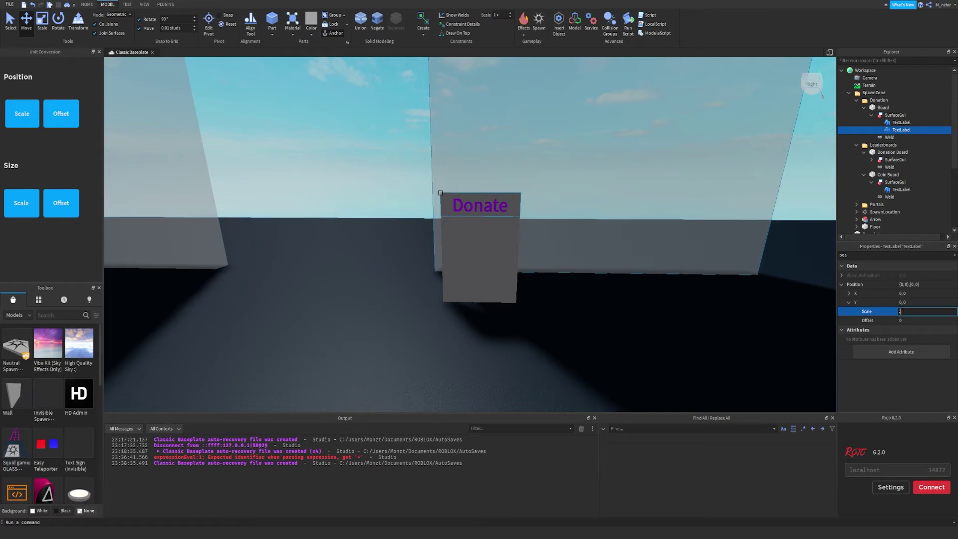
text(0.2)
key(Return)
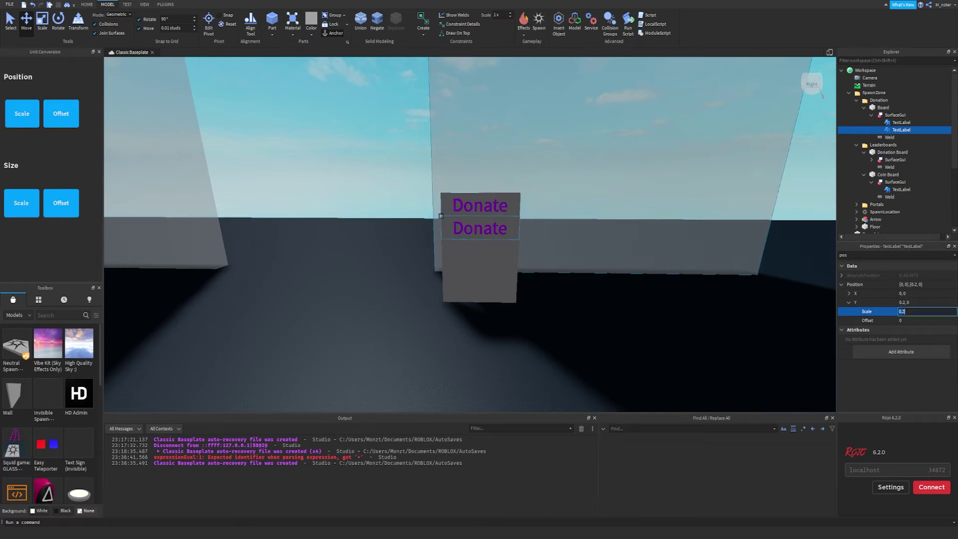
- Set the duplicated label's Y size scale to 0.5
double_click(870, 256)
text(size)
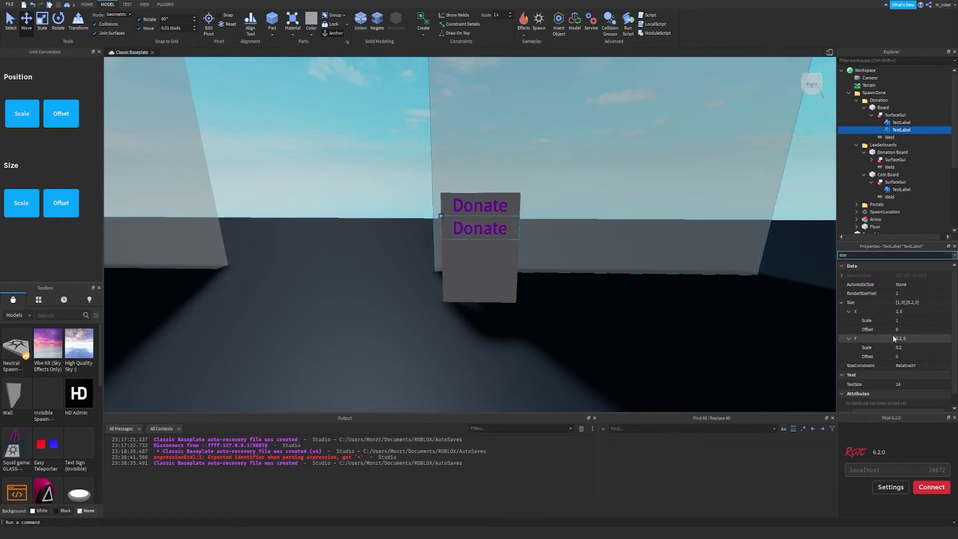
click(910, 348)
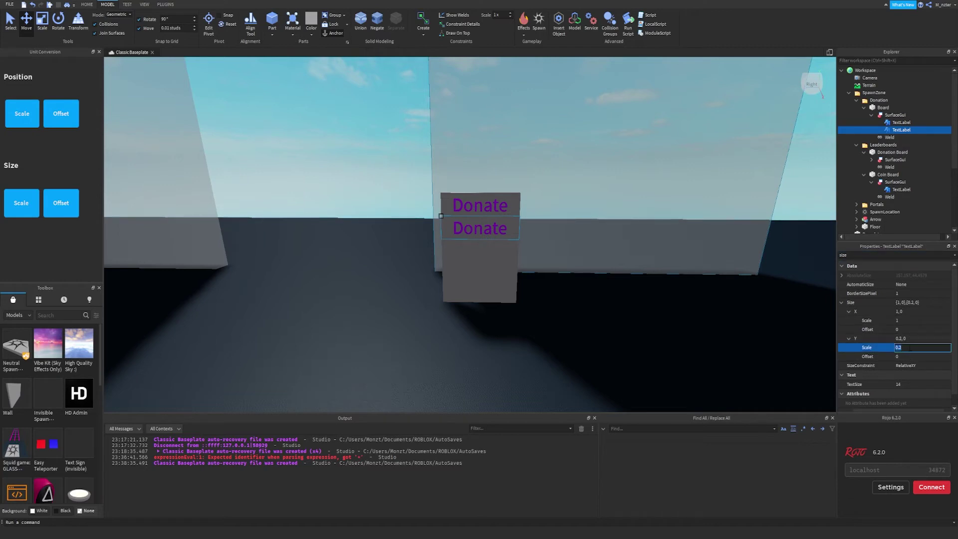
text(0.5)
key(Return)
- Set the text of the duplicated label to "100 Robux"
double_click(888, 255)
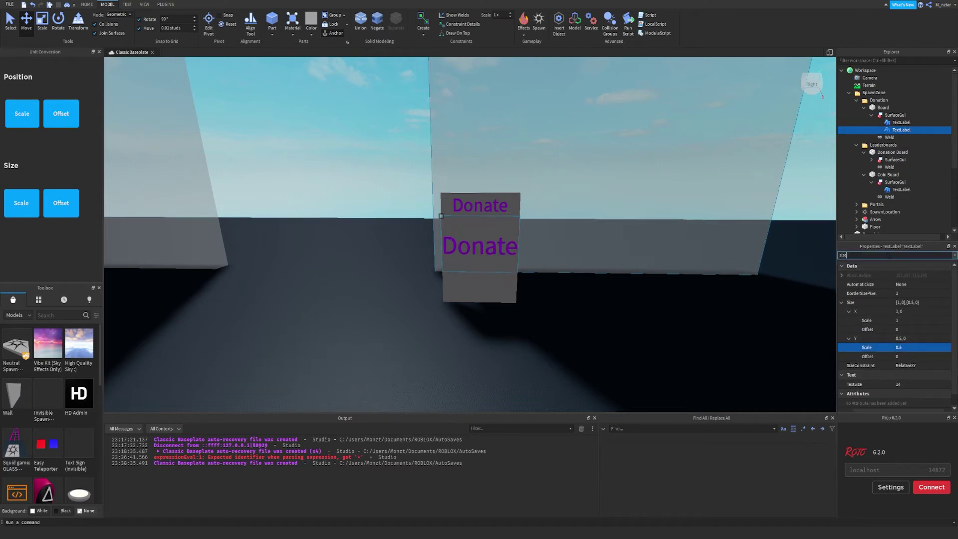
text(text)
click(909, 295)
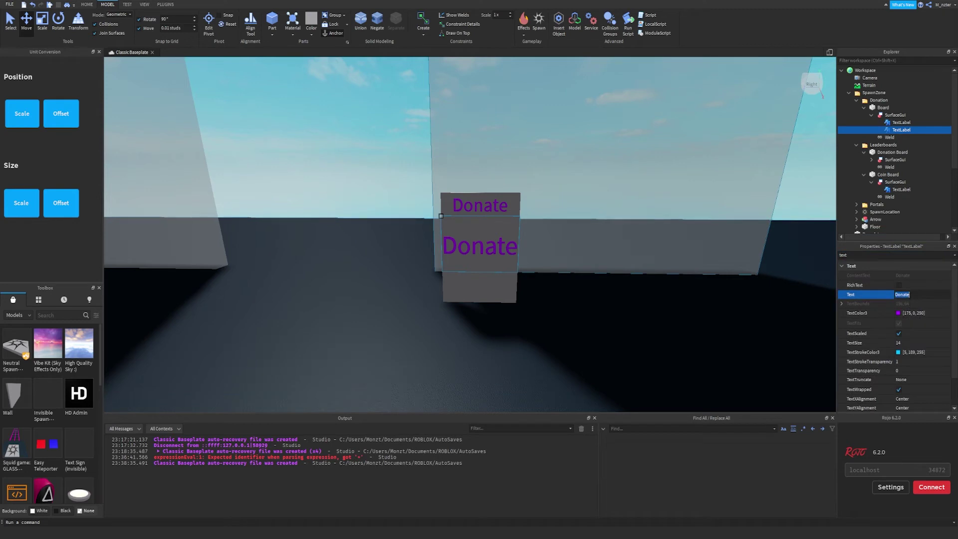
text(100 Robux)
key(Return)
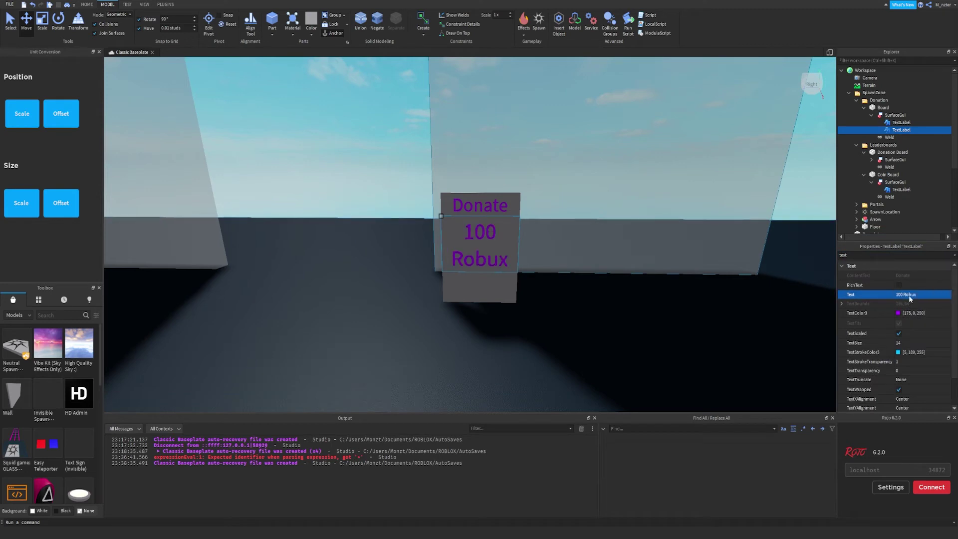
- Set the 100 Robux label's TextColor3 to near-white, 250, 250, 250
click(908, 314)
click(898, 313)
drag(551, 221, 483, 289)
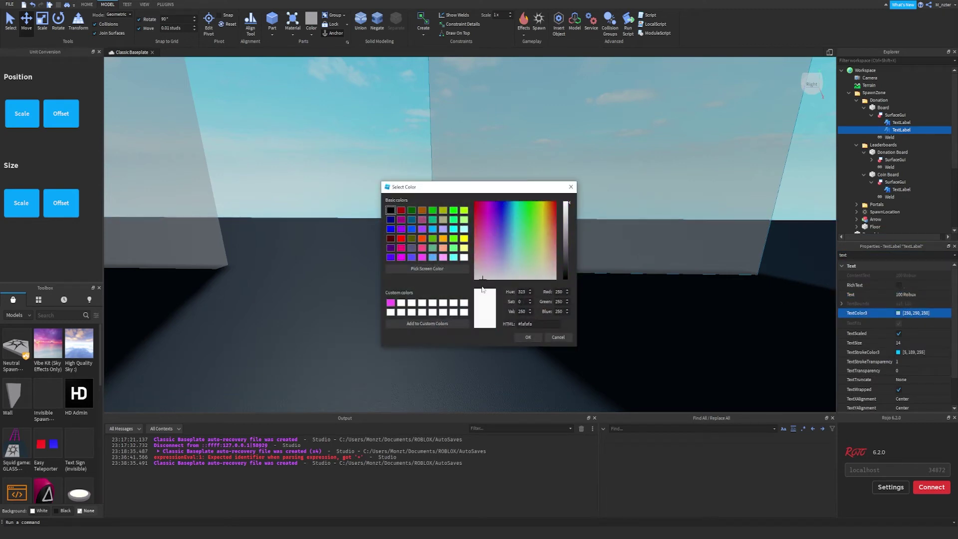
click(529, 338)
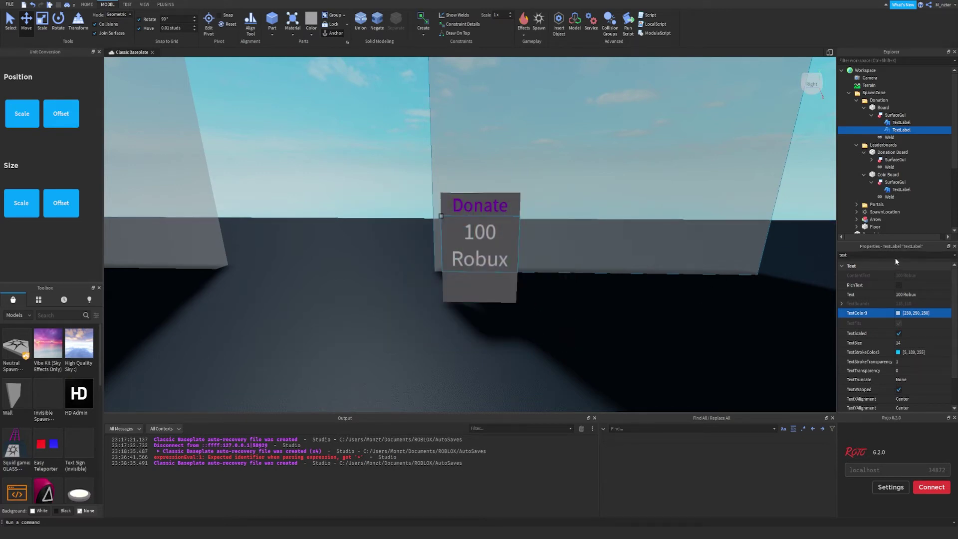
- Set the donation Board's BrickColor to Really black and shorten its height from the lower edge to about 3.89 studs
click(934, 106)
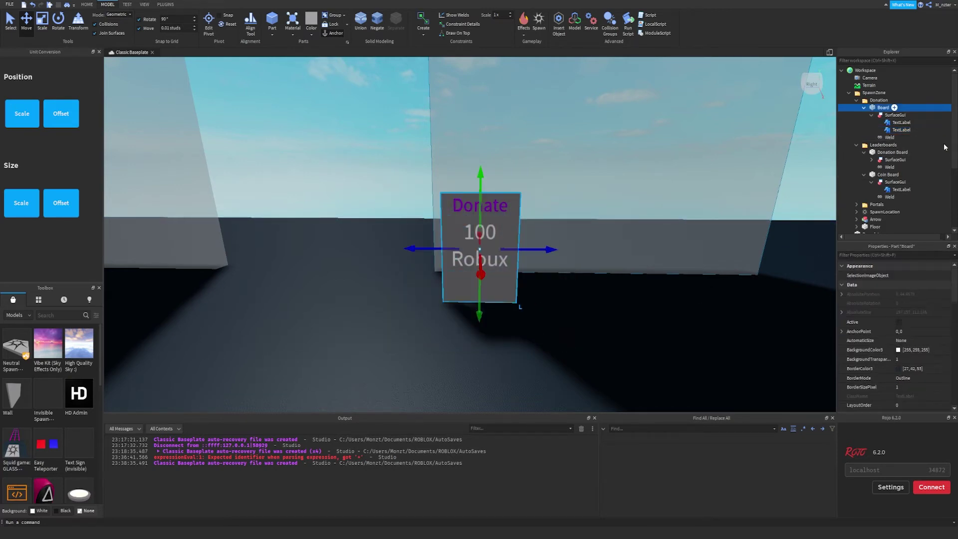
click(911, 254)
text(col)
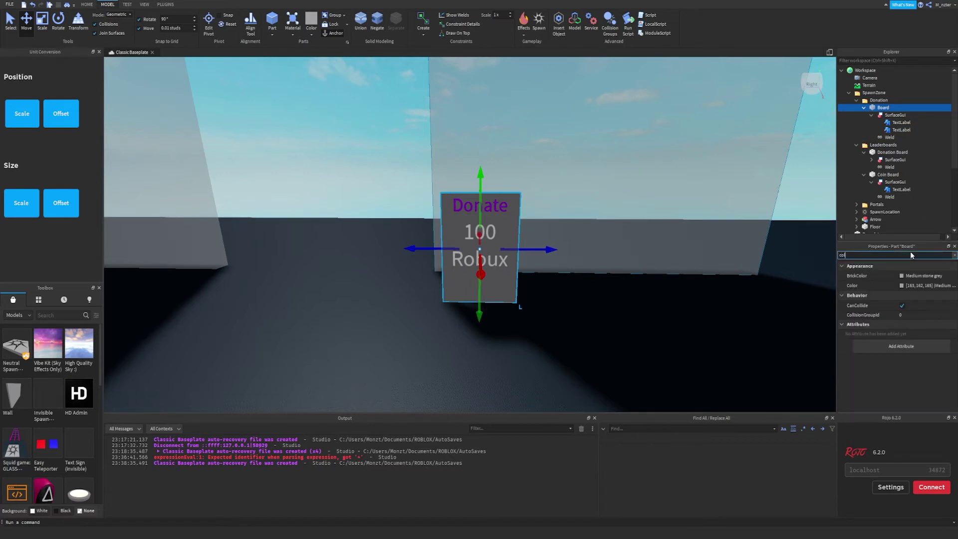
click(906, 276)
click(832, 414)
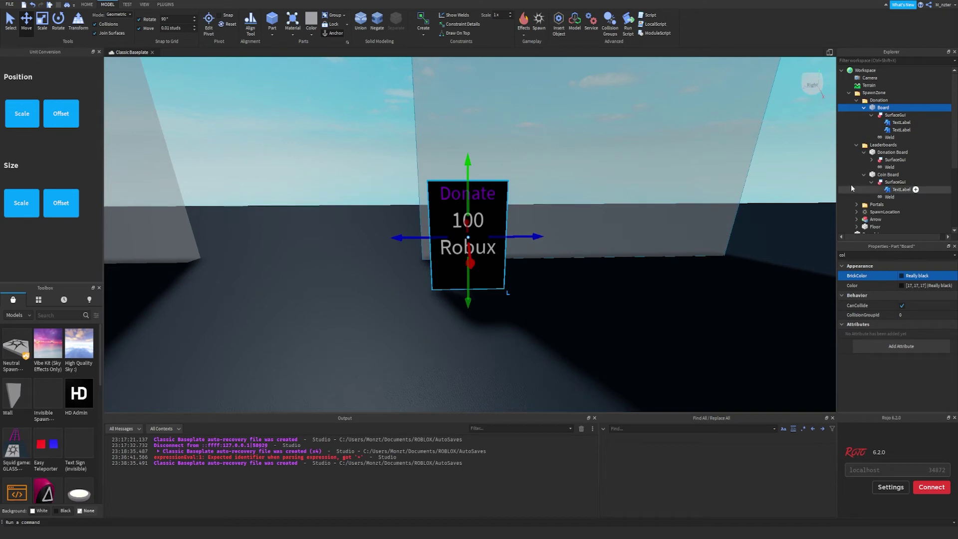
key(ctrl+3)
drag(469, 306, 470, 292)
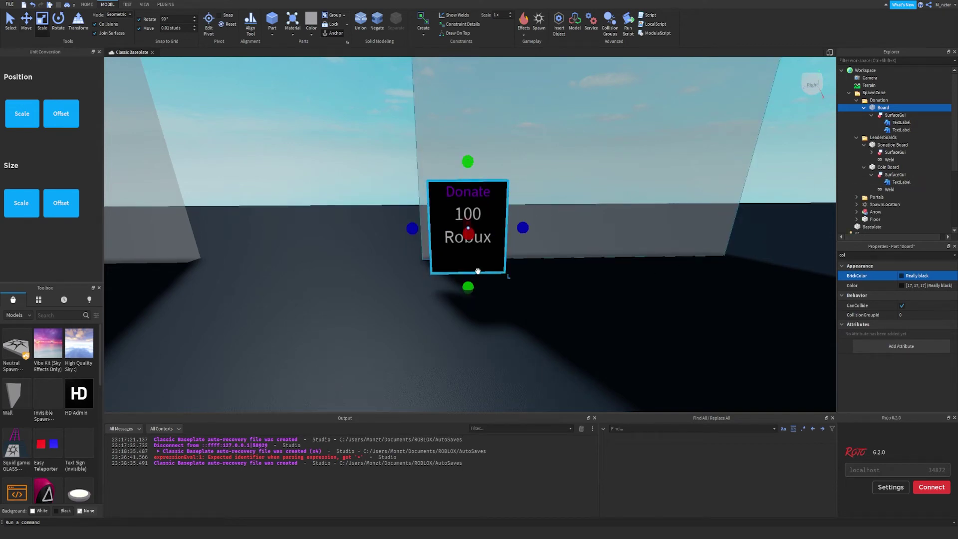
- Duplicate the donation Board and place the copy beside the original at the same height
key(ctrl+2)
key(ctrl+d)
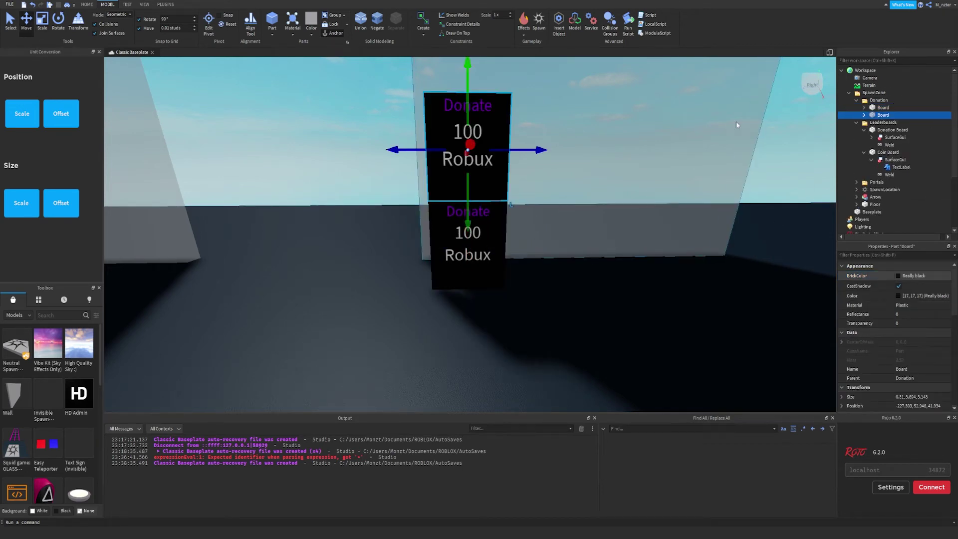
drag(539, 150, 554, 167)
key(a)
drag(505, 222, 502, 312)
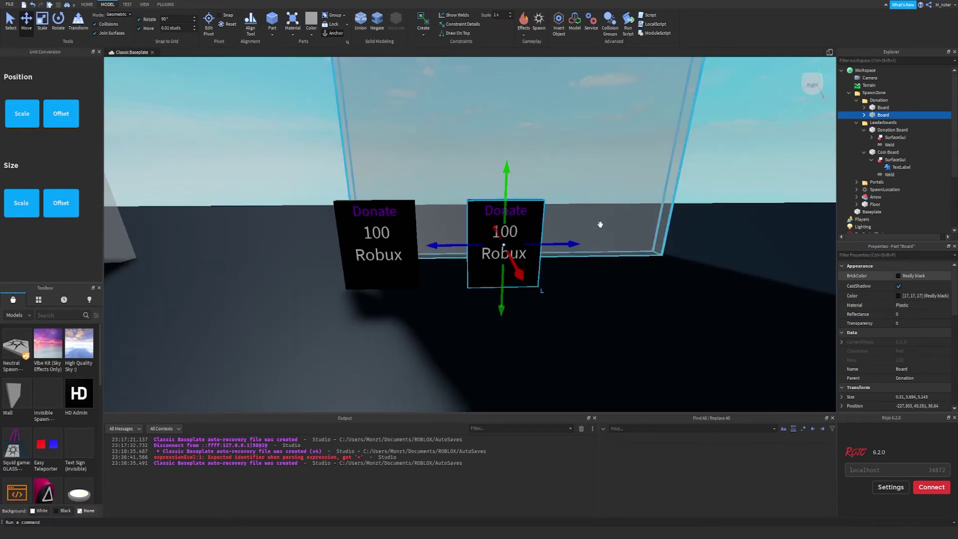
- Duplicate the second donation Board and place the third one further along the row at about the same height
key(ctrl+d)
key(d)
mouse_move(563, 154)
mouse_down()
mouse_move(586, 158)
mouse_move(570, 164)
mouse_up()
drag(513, 208, 497, 291)
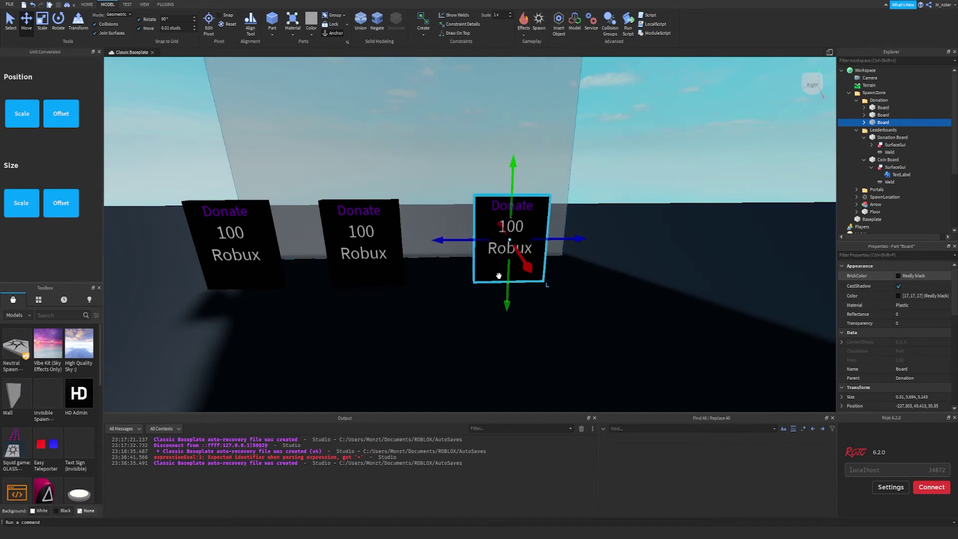
key(a)
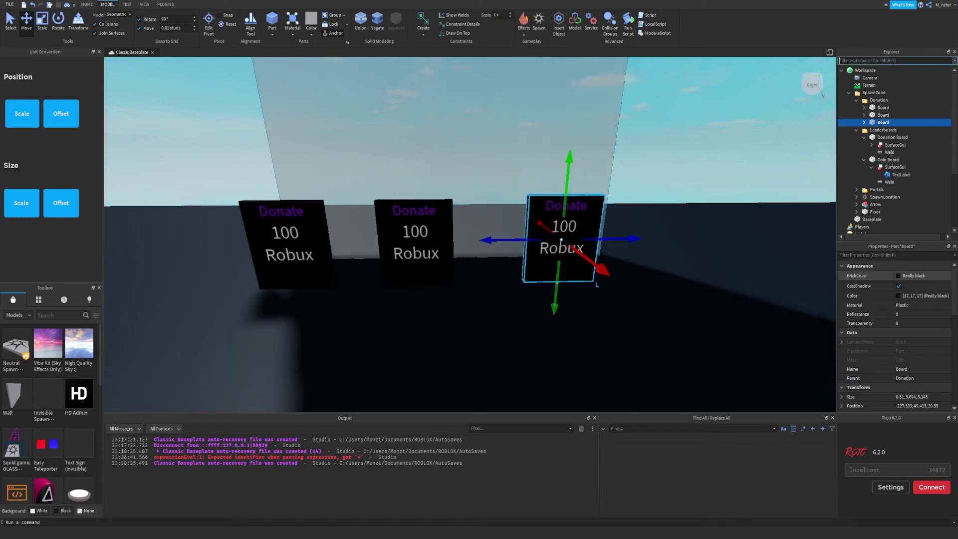
- Filter the objects by "text" and set the middle board's amount label to "1000 Robux"
text(text)
click(902, 145)
click(915, 295)
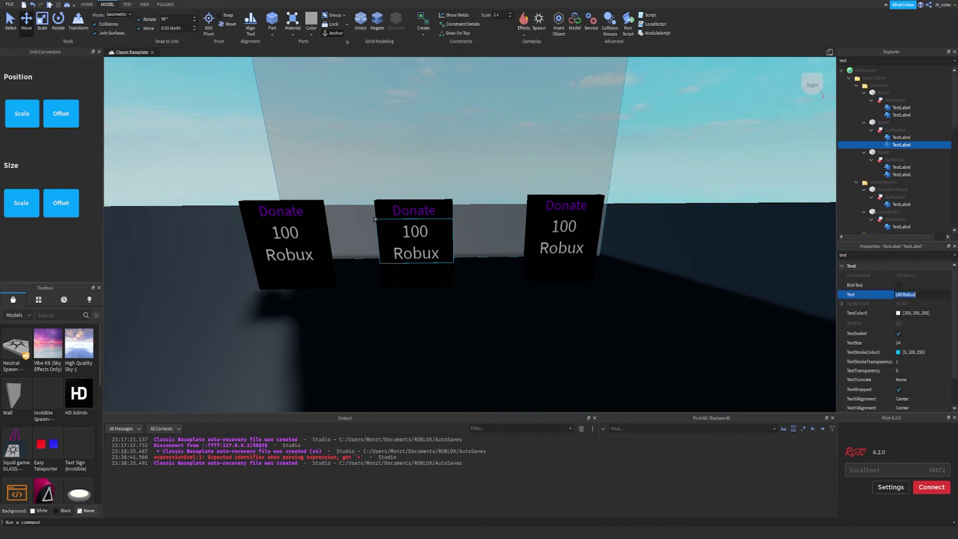
click(903, 295)
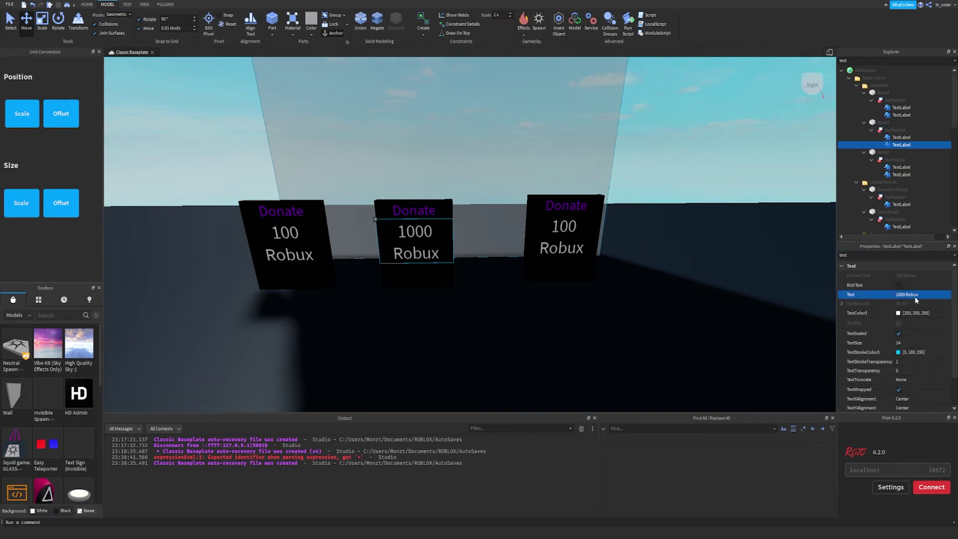
- Set the amount label on the third donation board to "10000 Robux"
click(928, 173)
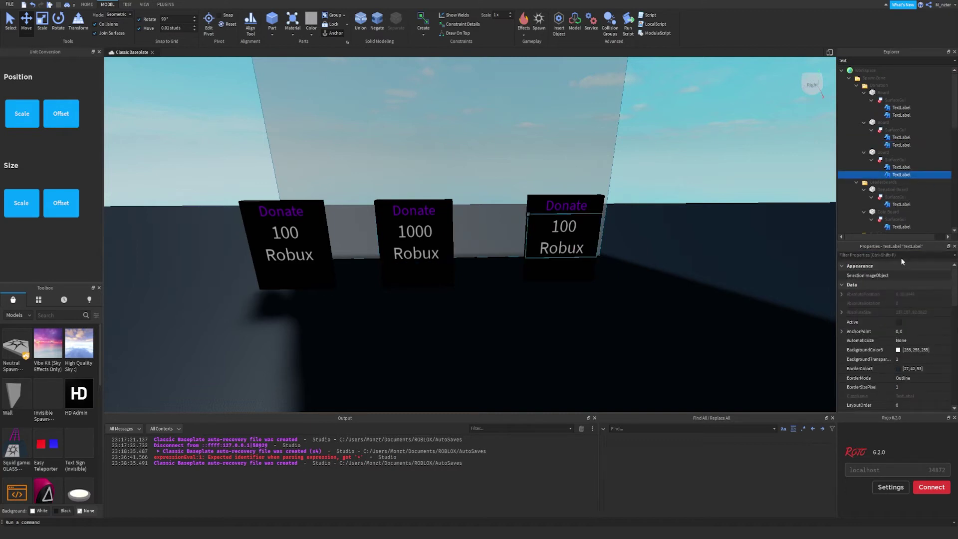
click(902, 257)
text(text)
click(905, 294)
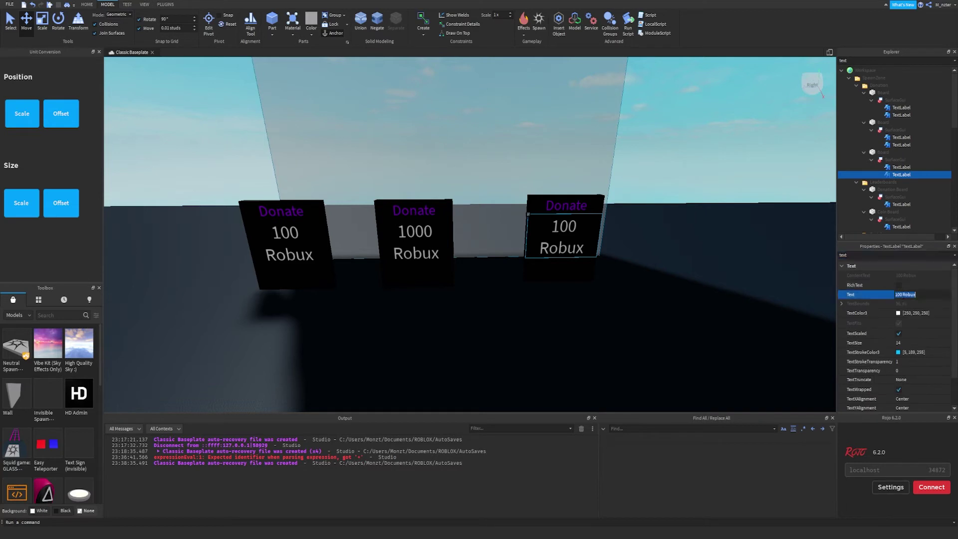
click(904, 297)
text(00)
key(Return)
- Add a Really black part to the Sign model as a thin upright post about 0.61 × 5.34 × 2 studs
right_drag(603, 220, 604, 221)
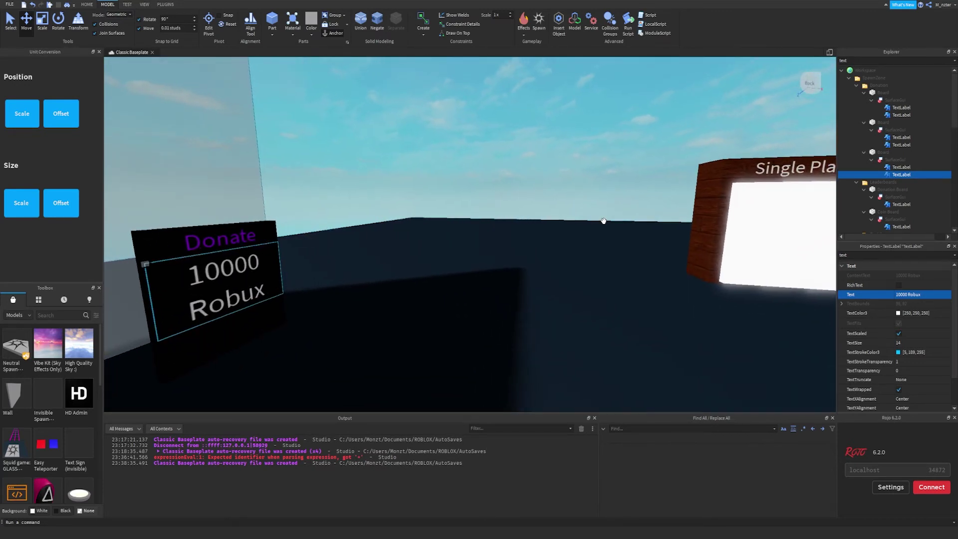
scroll(604, 221, down, 2)
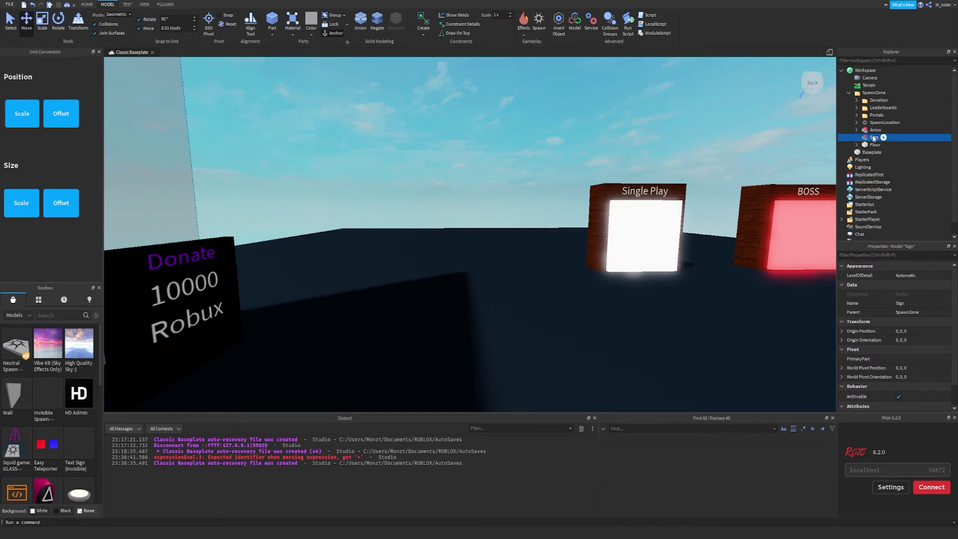
click(884, 137)
text(part)
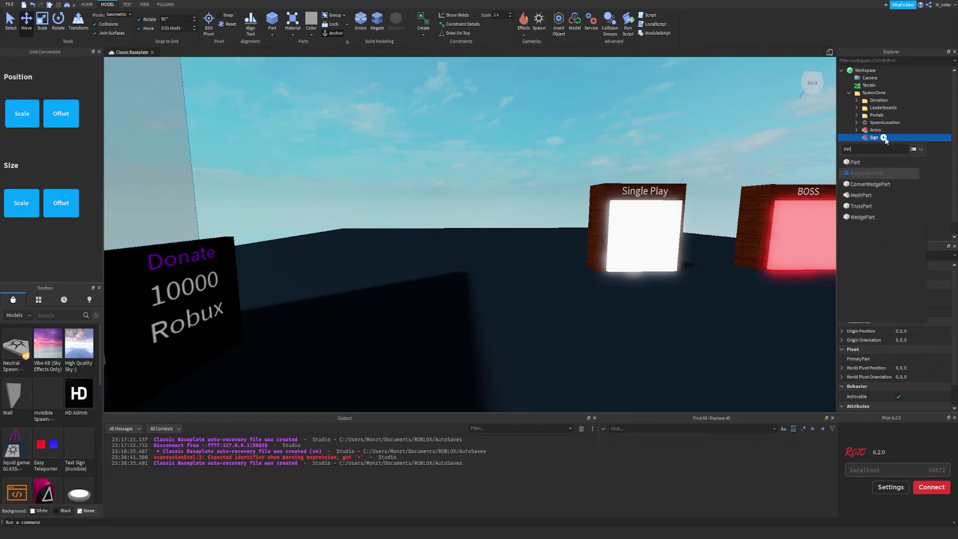
key(Return)
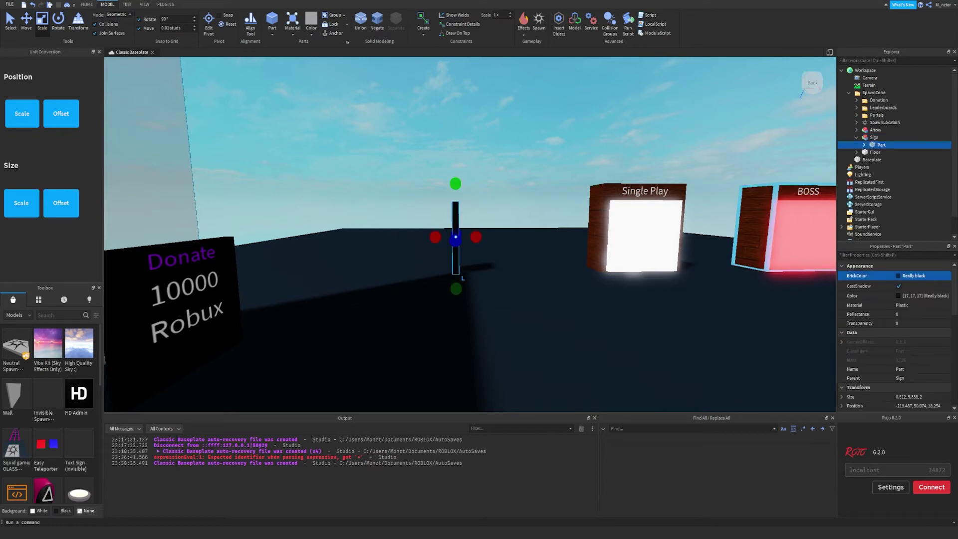
- Duplicate the sign post and widen the copy on both sides into a panel about 7.5 studs wide
key(ctrl+d)
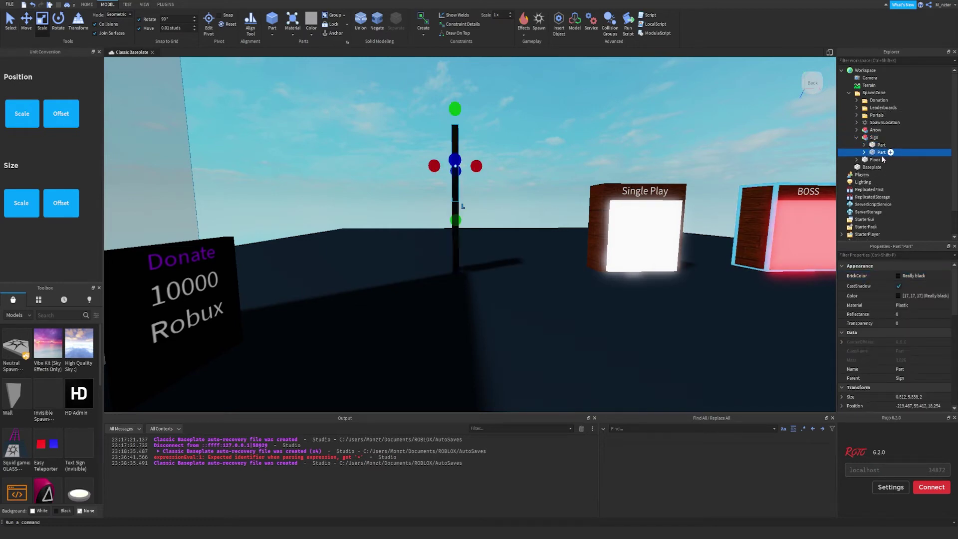
drag(467, 168, 516, 166)
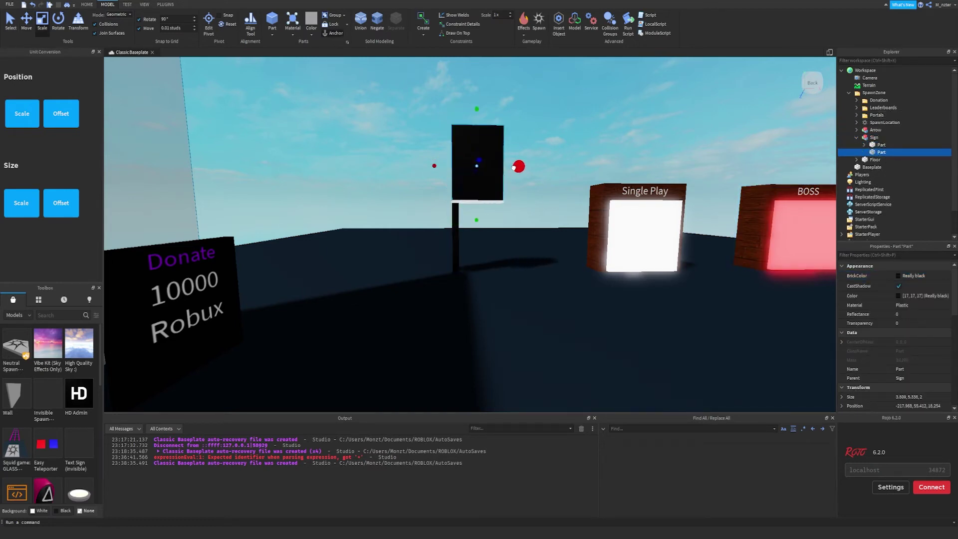
drag(434, 166, 384, 169)
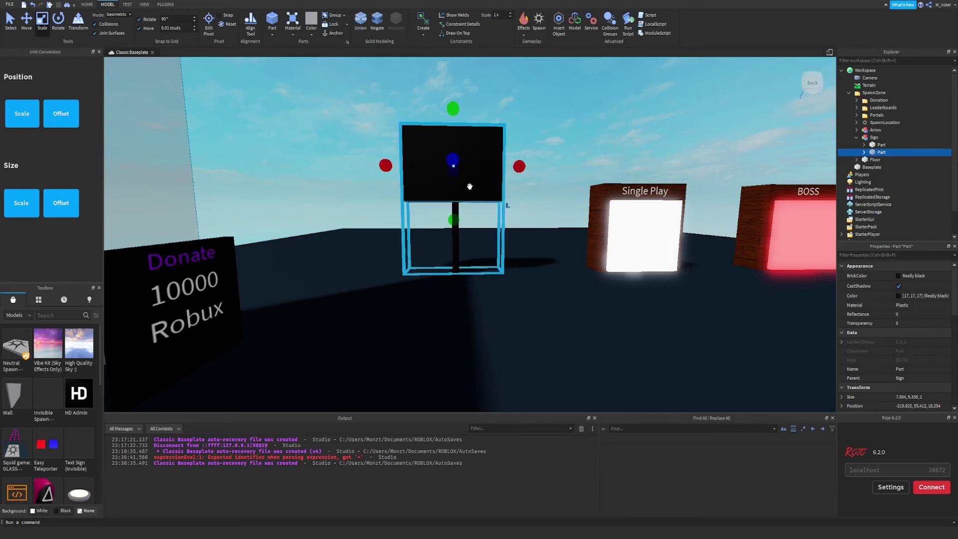
- Lower the sign panel onto the upper part of the post and adjust its depth to sit slightly in front
key(ctrl+2)
drag(455, 208, 454, 214)
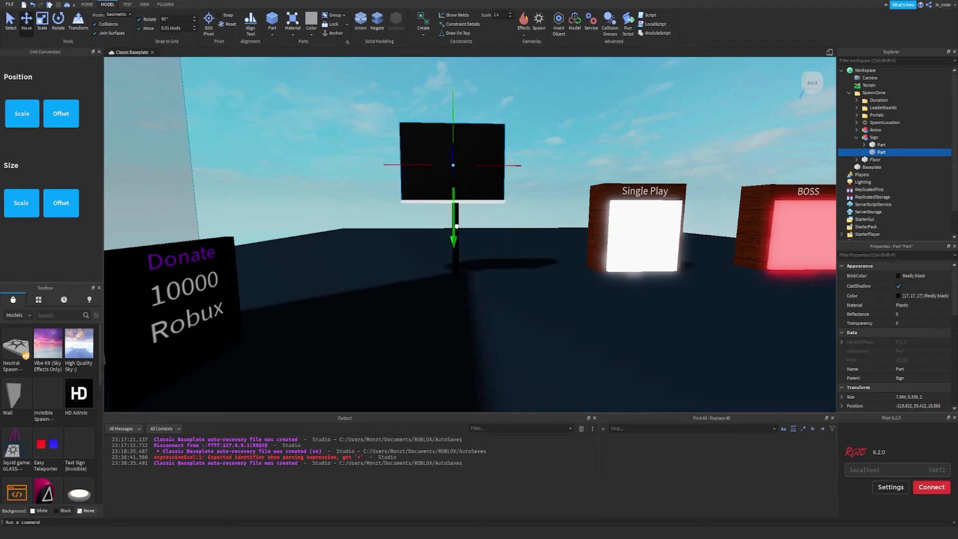
click(902, 255)
text(col)
click(903, 306)
drag(454, 165, 456, 201)
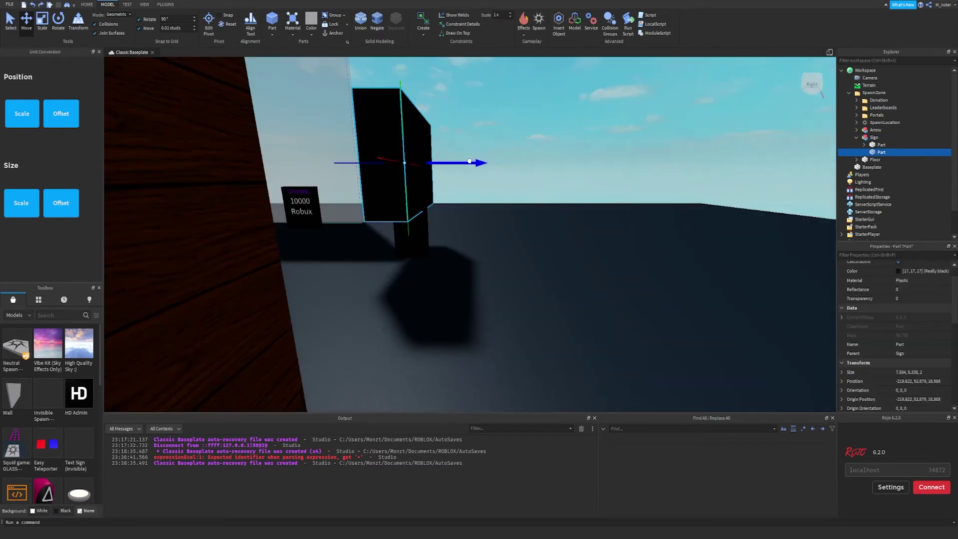
drag(468, 160, 471, 160)
right_drag(472, 160, 537, 175)
- Shrink the sign panel to about 4.8 studs wide and 2.2 studs high, centred on the post
key(ctrl+3)
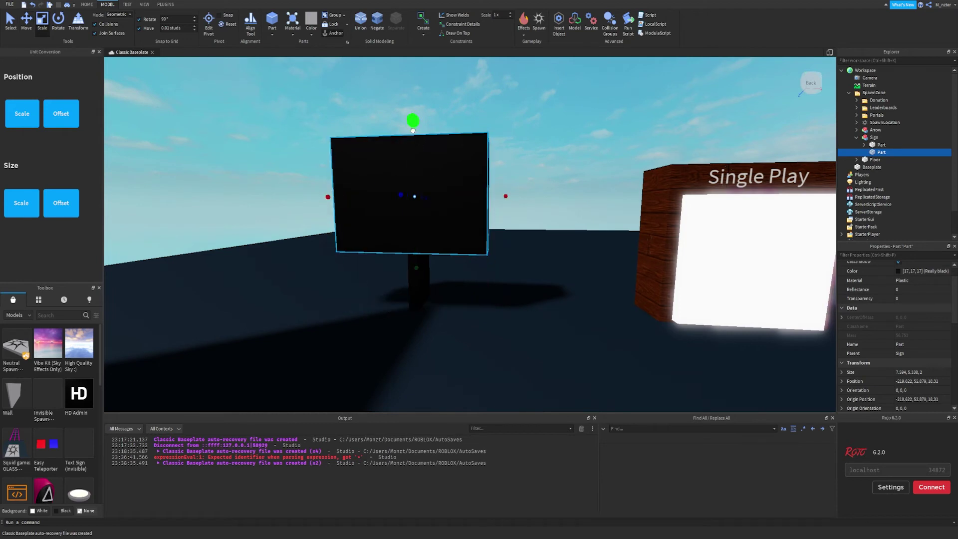
drag(414, 120, 414, 135)
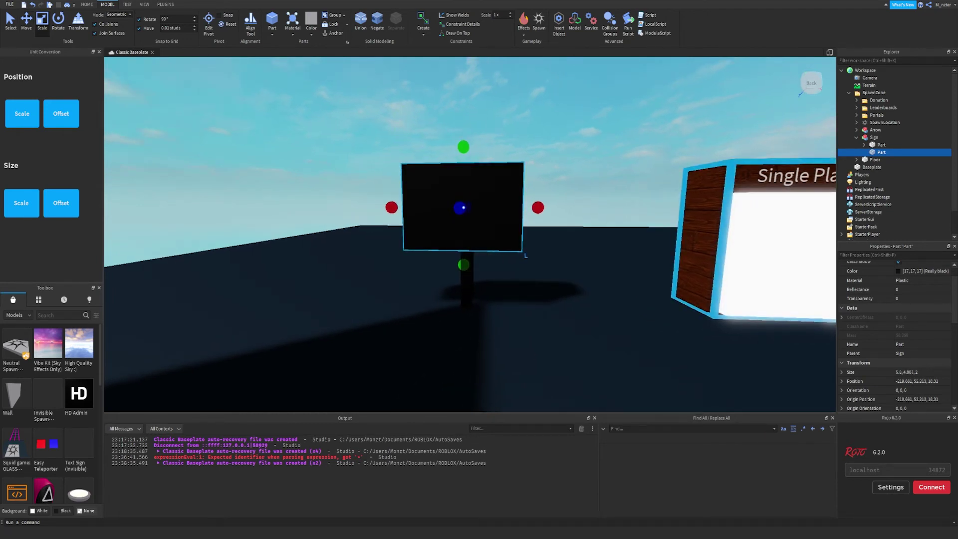
drag(454, 151, 470, 189)
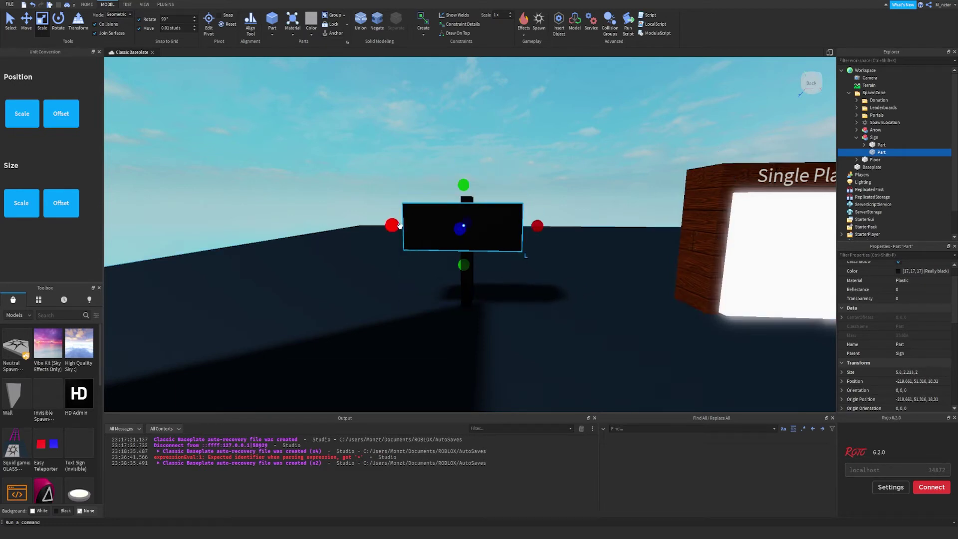
drag(393, 226, 412, 226)
drag(546, 228, 537, 230)
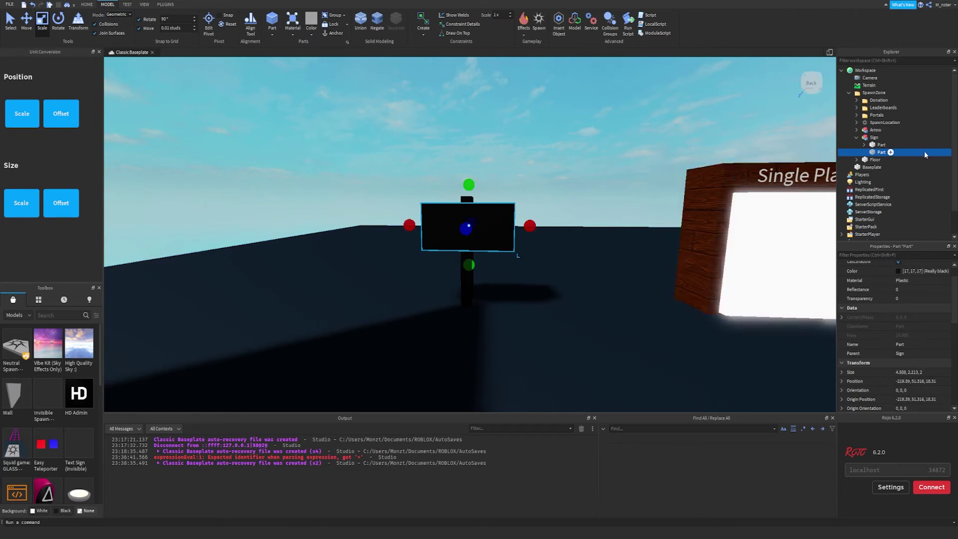
- Duplicate the sign panel and turn the copy into a narrow, thin upright plate in front of the post below the panel
key(ctrl+d)
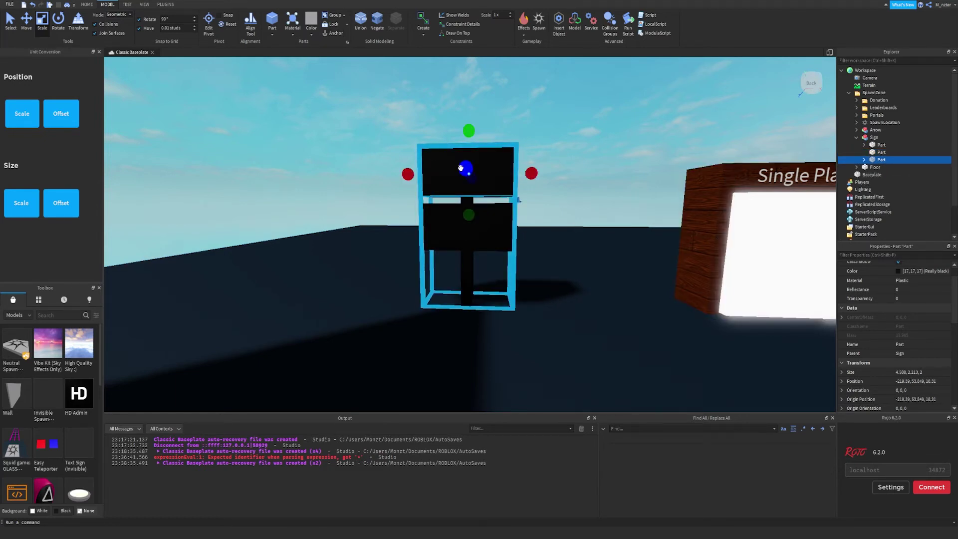
key(ctrl+2)
drag(464, 169, 454, 280)
key(ctrl+3)
key(ctrl+1)
key(ctrl+2)
- Set the Transparency of the narrow plate in front of the sign post to 0.5
click(914, 254)
text(tra)
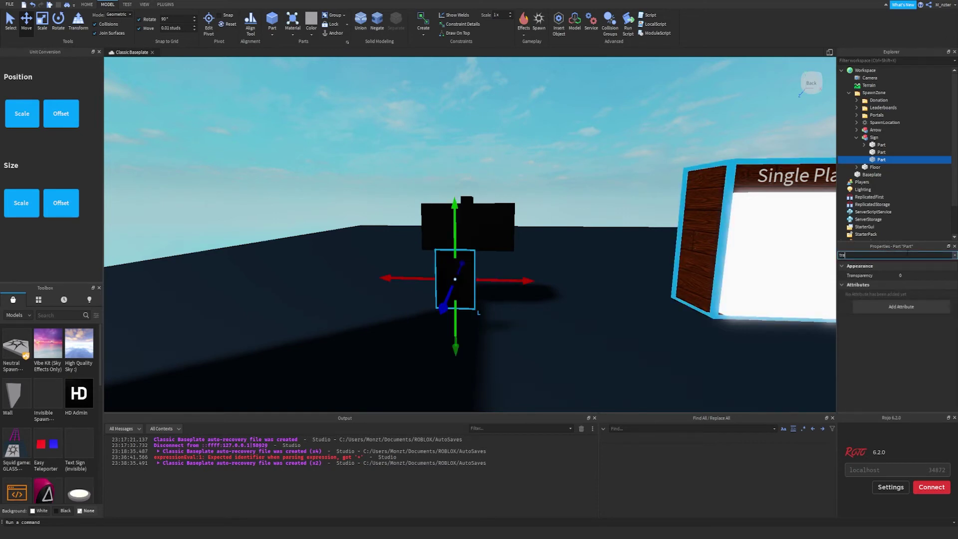
click(905, 275)
text(1)
key(Return)
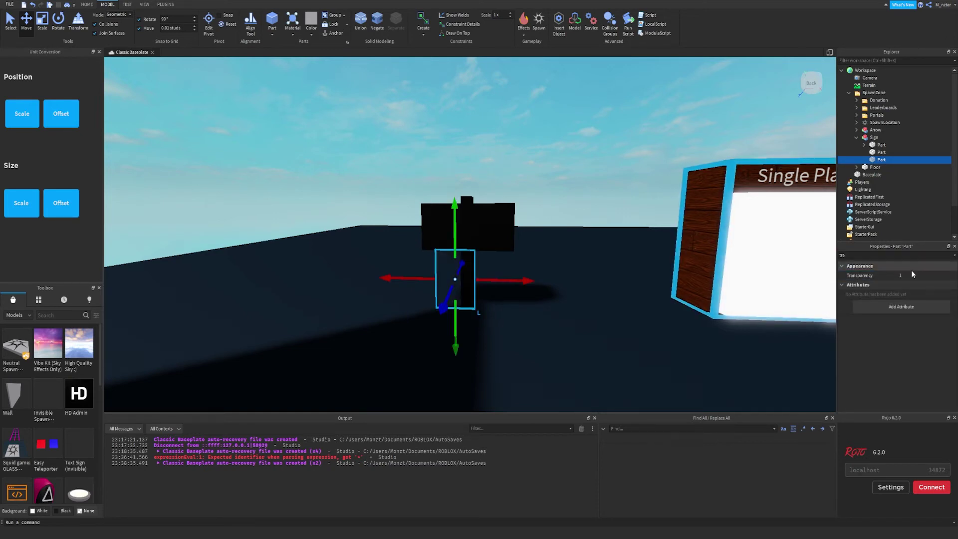
click(908, 274)
text(5)
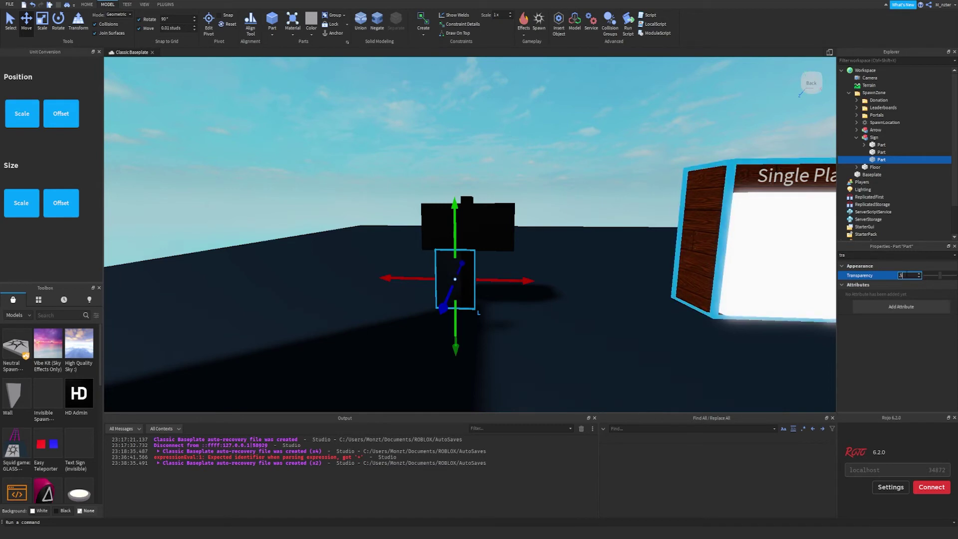
key(Return)
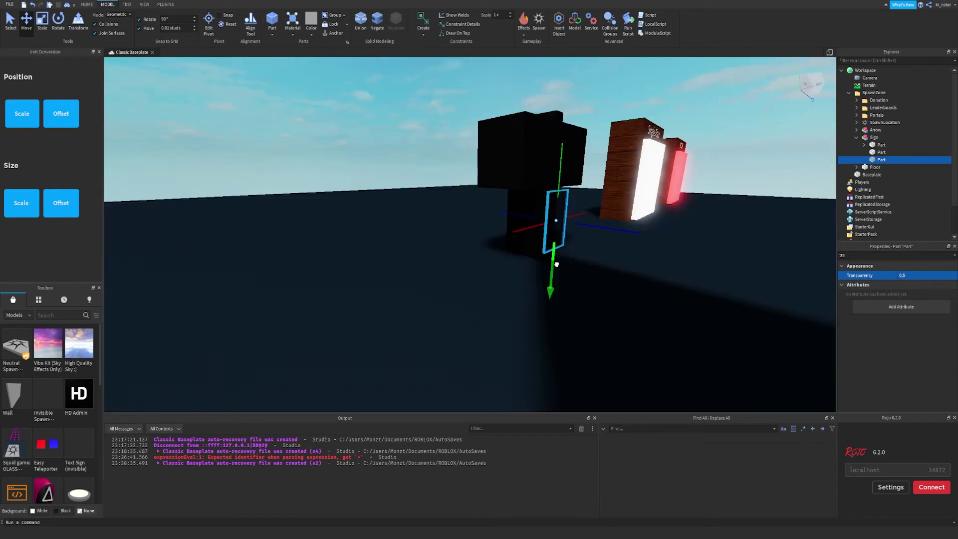
- Extend the semi-transparent plate upward to the panel and downward to the floor along the sign post
key(f)
key(ctrl+3)
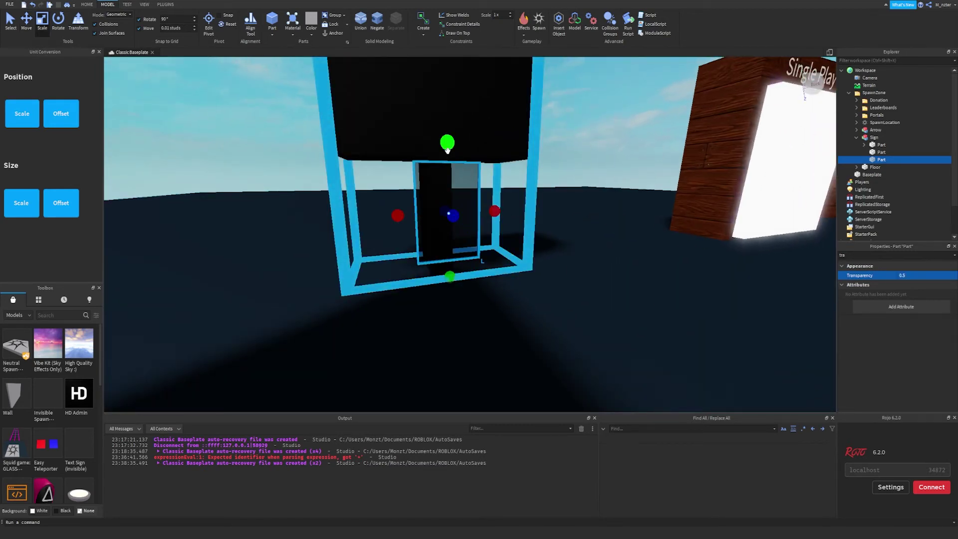
drag(447, 148, 448, 125)
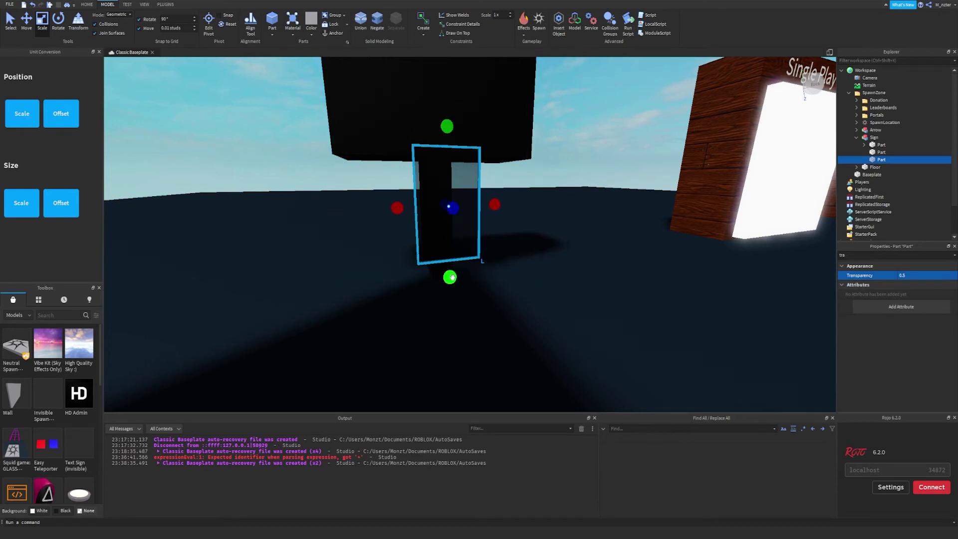
drag(452, 277, 451, 308)
right_drag(558, 262, 558, 262)
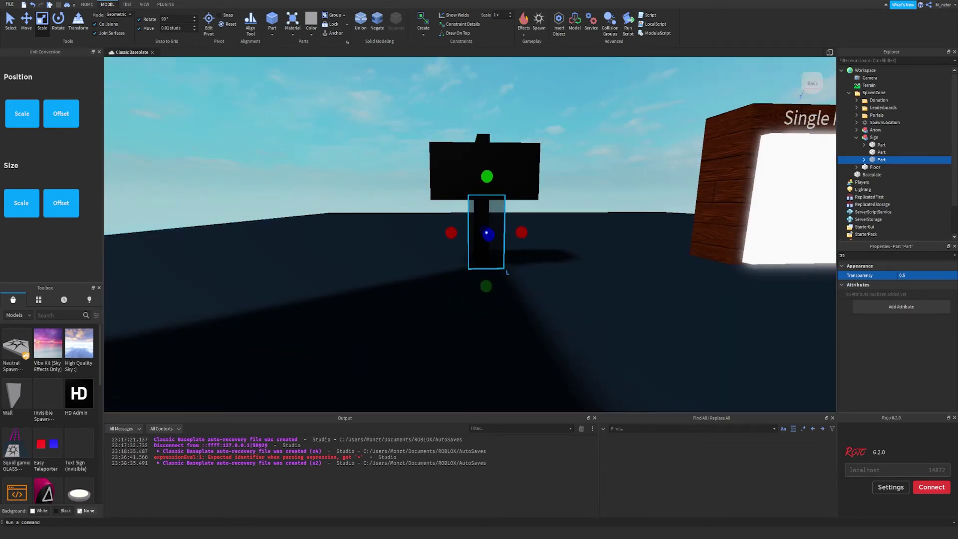
right_drag(559, 261, 558, 261)
- Duplicate the SurfaceGui of the Single Play portal's Background and move the copy into the Sign's semi-transparent plate
click(857, 116)
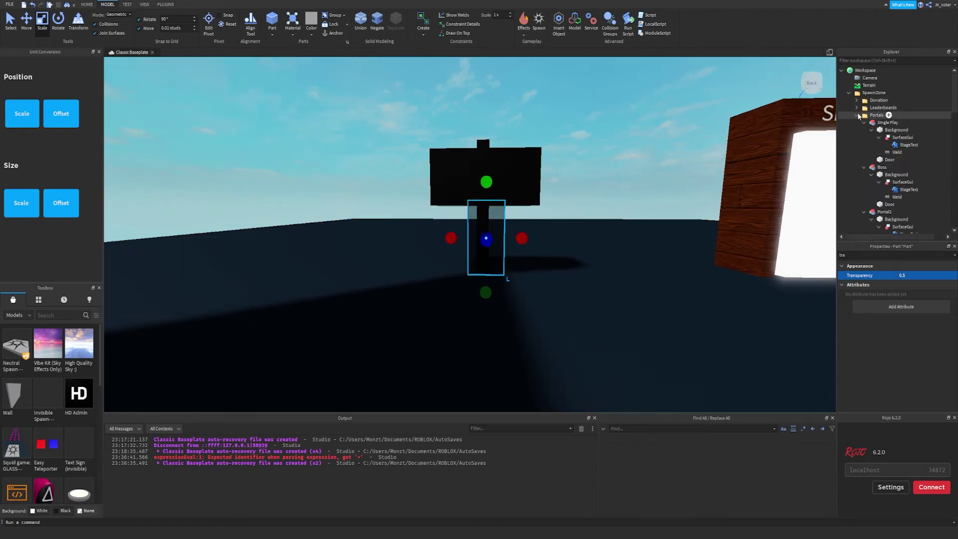
click(897, 140)
key(ctrl+d)
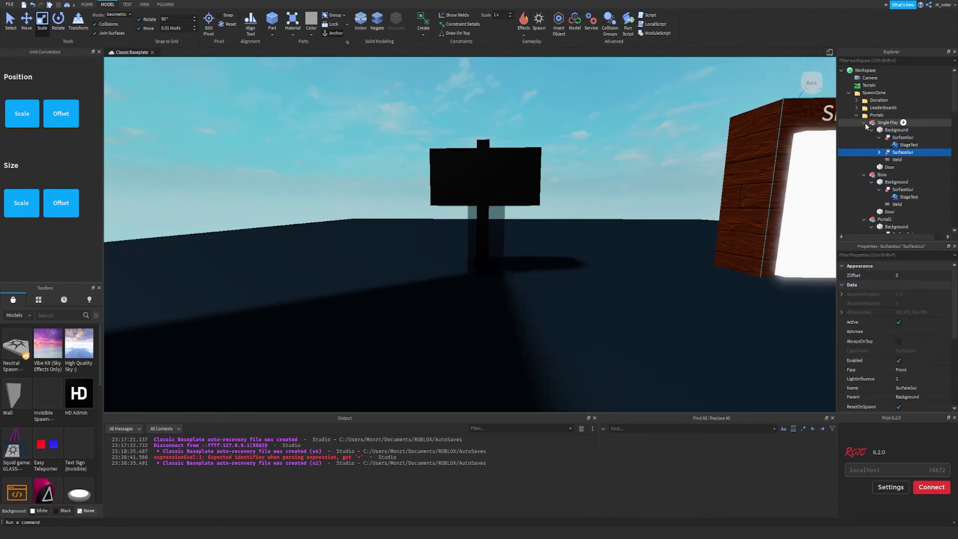
scroll(913, 160, down, 6)
drag(905, 158, 908, 178)
key(f)
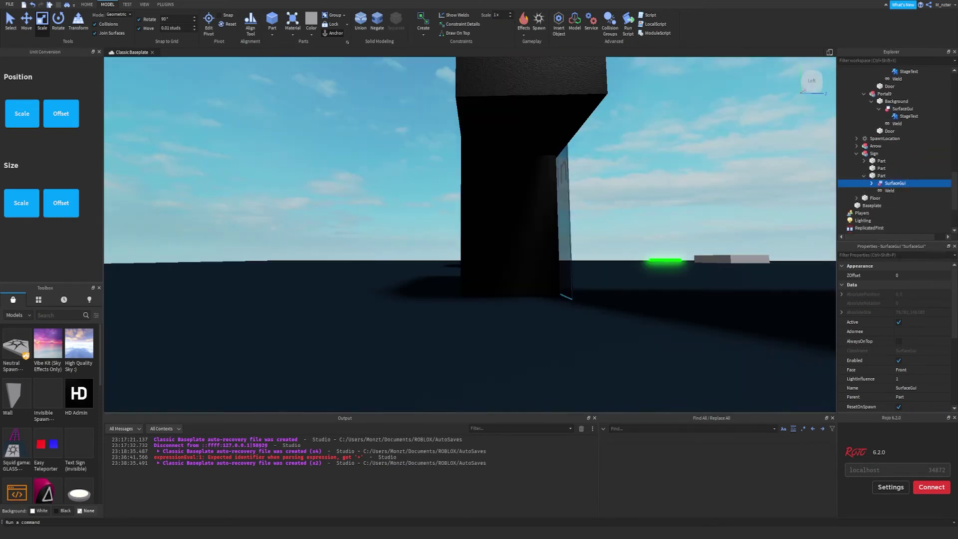
- Set the Face of the plate's SurfaceGui to Back
click(925, 369)
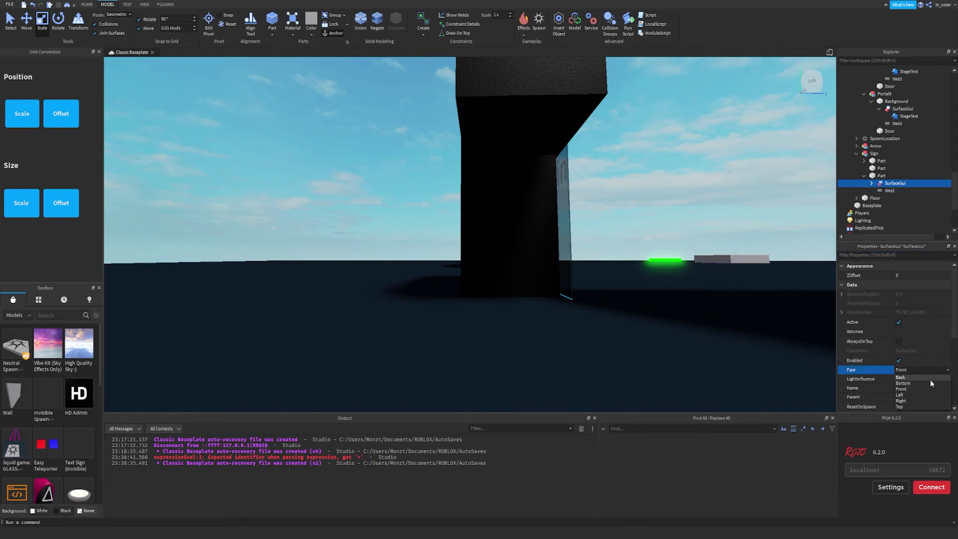
click(931, 378)
right_drag(614, 251, 614, 250)
key(a)
key(s)
- Set the Size of the Sign's StageText label to {1,0},{1,0} so it fills the plate
click(883, 255)
text(size)
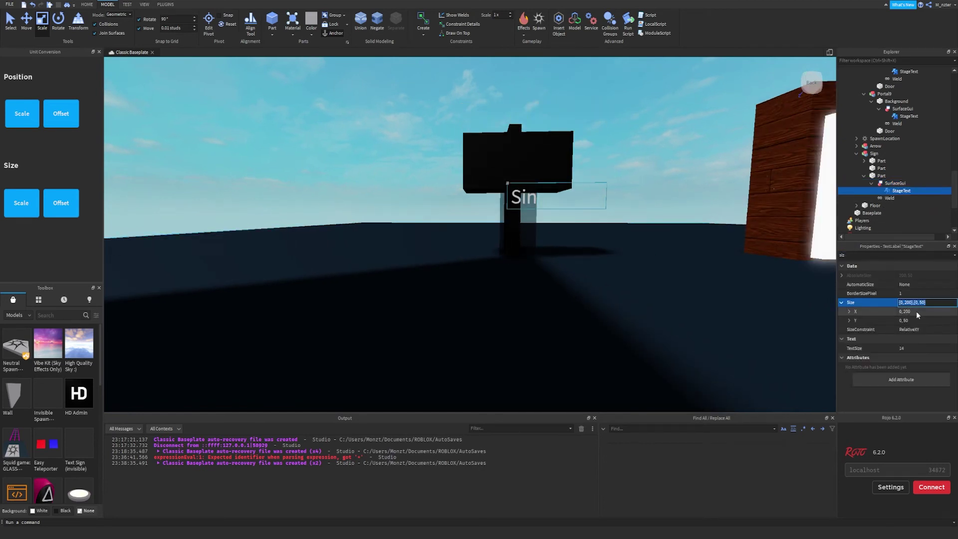
click(916, 312)
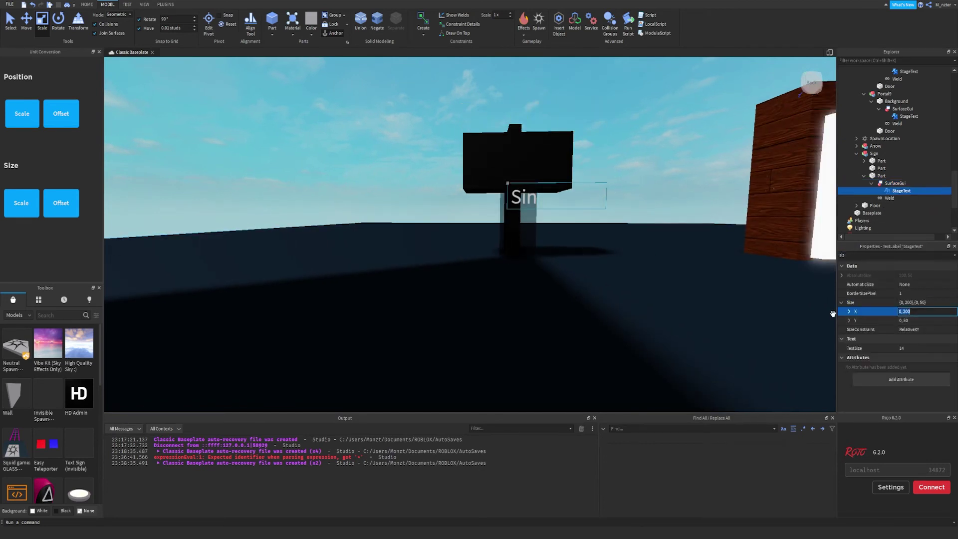
text(1)
key(Return)
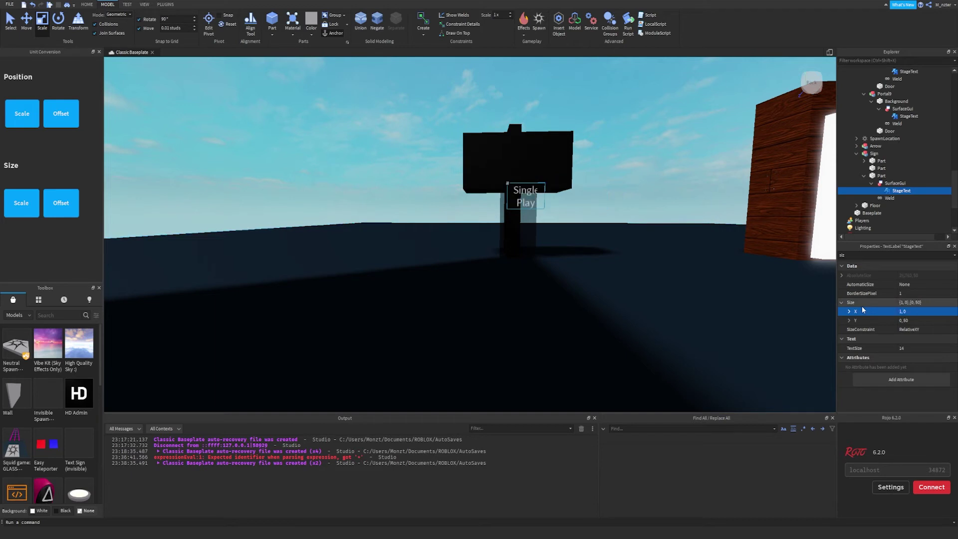
double_click(891, 321)
click(915, 332)
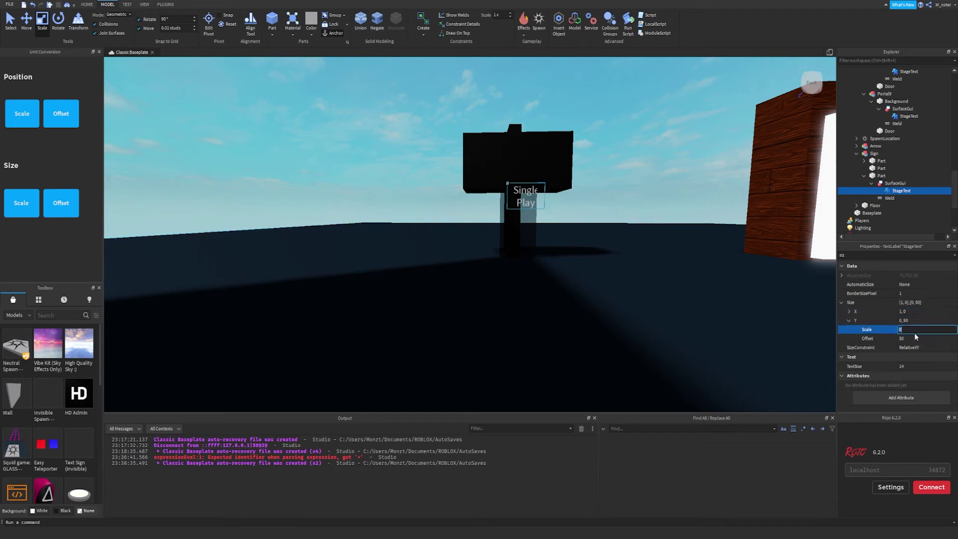
text(1)
key(Return)
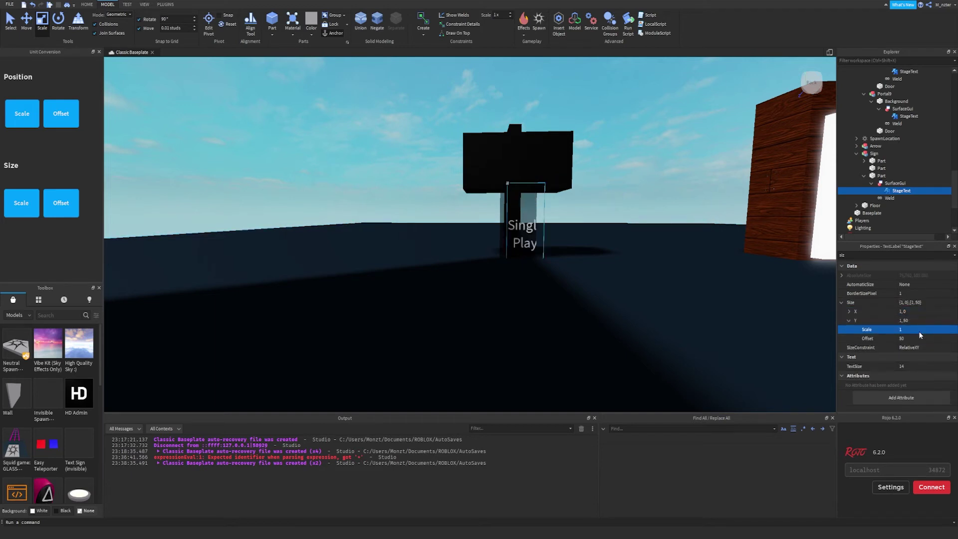
click(915, 338)
text(0)
key(Return)
- Set the Position of the Sign's StageText label to {0,0},{0,0}
click(896, 255)
text(pos)
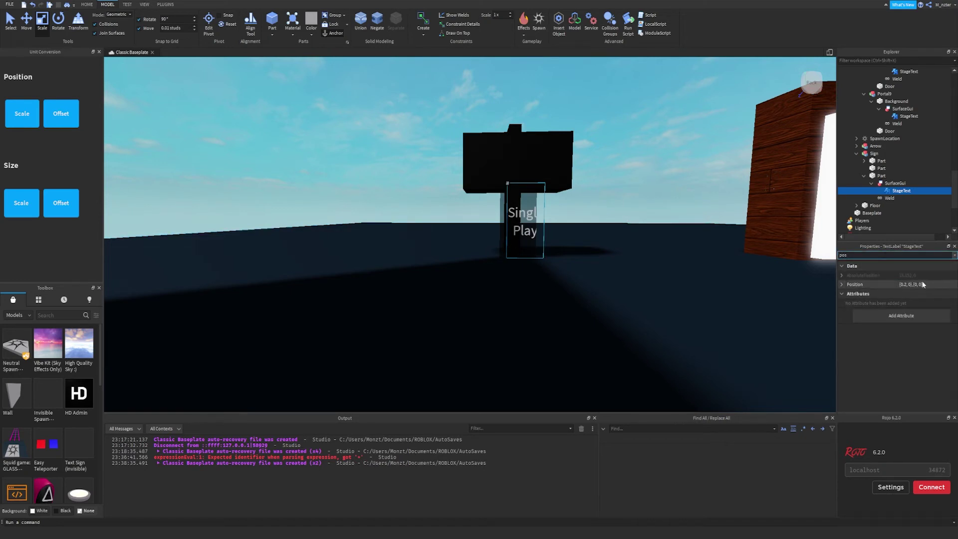
click(923, 285)
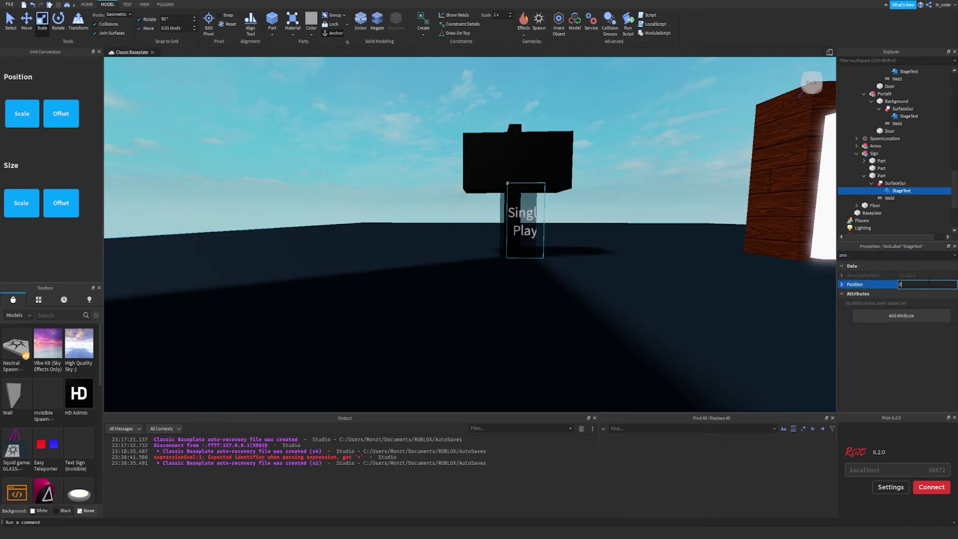
key(Return)
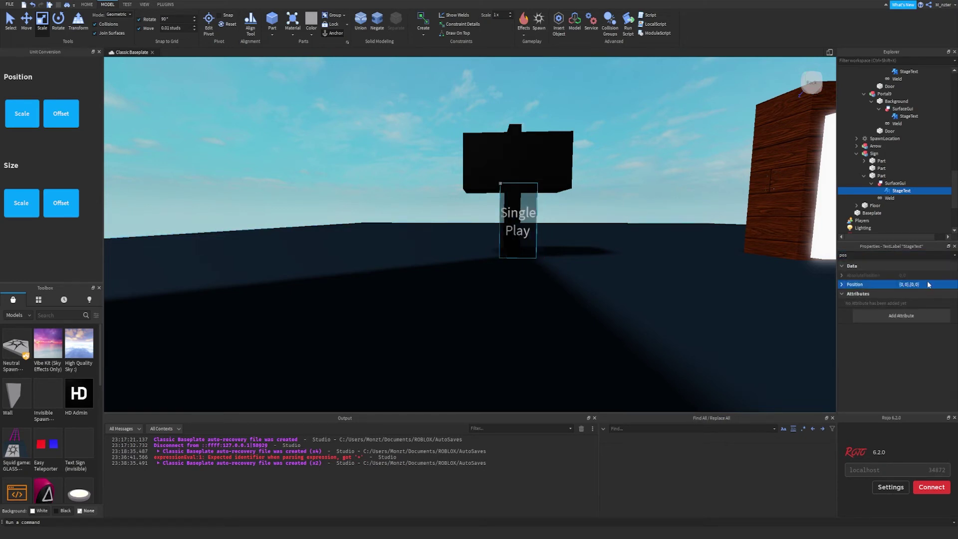
- Set the Text of the Sign's StageText label to 90 Coin
click(924, 256)
text(text)
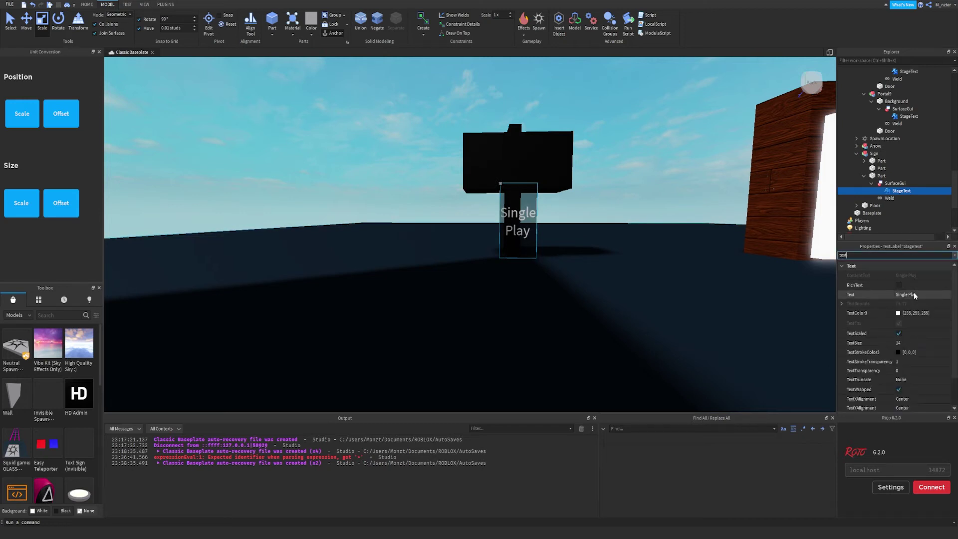
click(915, 295)
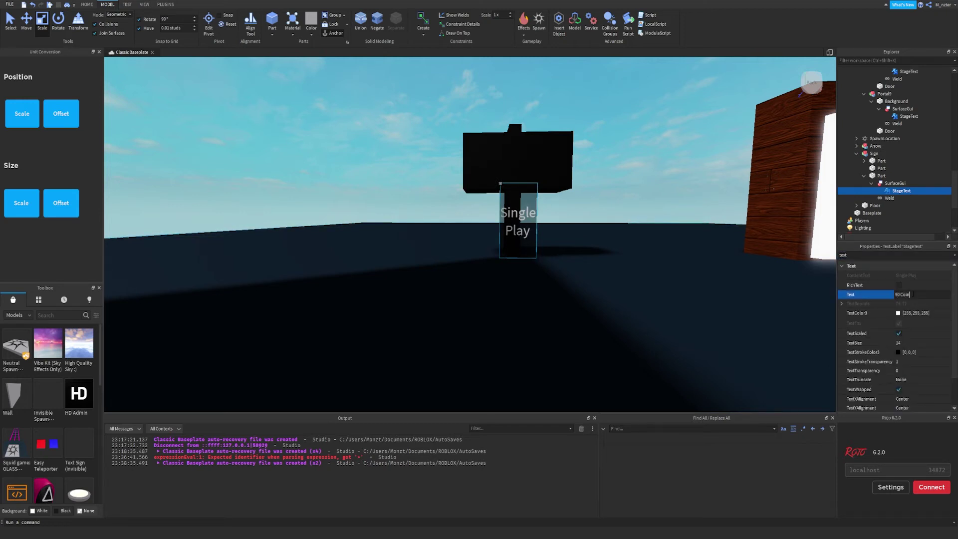
key(Return)
right_drag(606, 240, 606, 240)
key(w)
key(d)
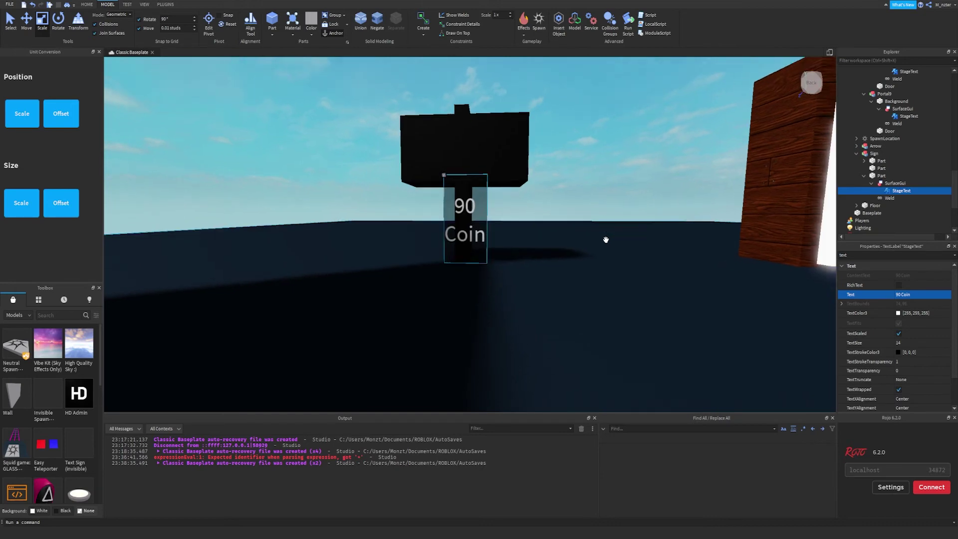
key(e)
key(s)
key(w)
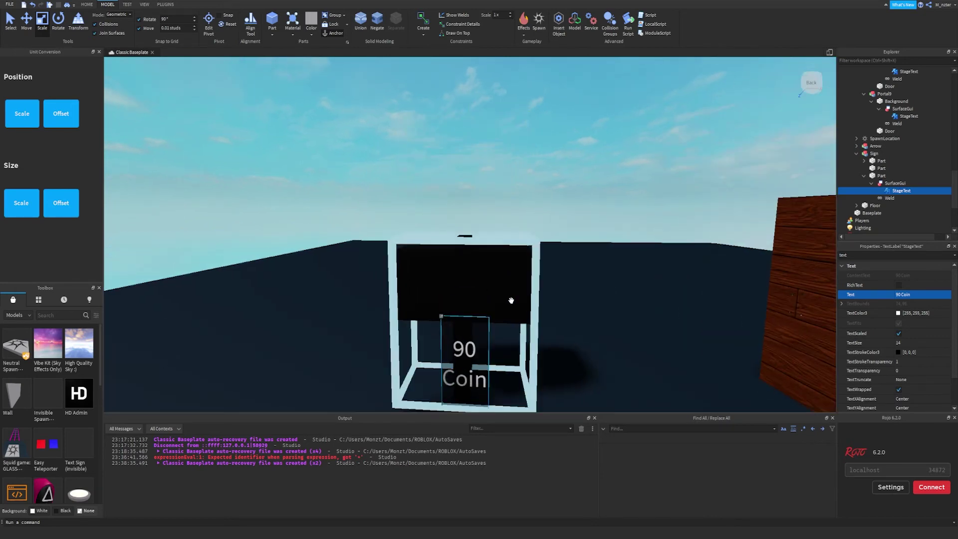
- Select all the contents of SpawnZone and collapse its Portals and Sign groups in the object tree
right_drag(568, 285, 568, 285)
key(s)
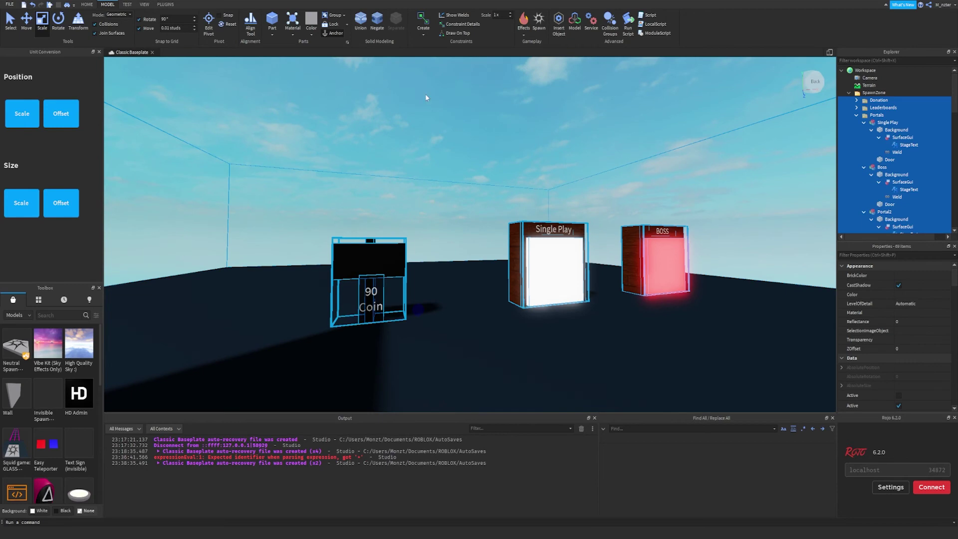
key(w)
right_drag(490, 119, 495, 122)
click(857, 116)
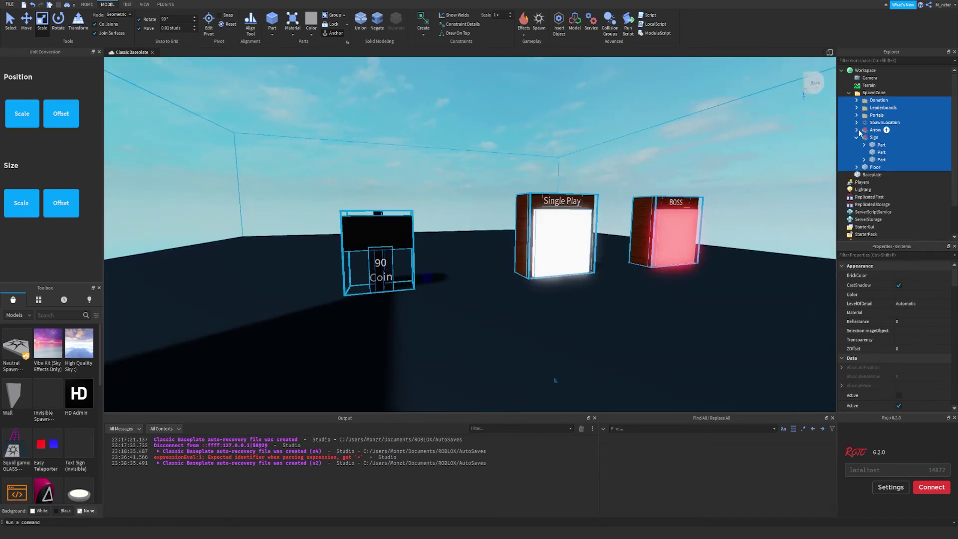
click(857, 138)
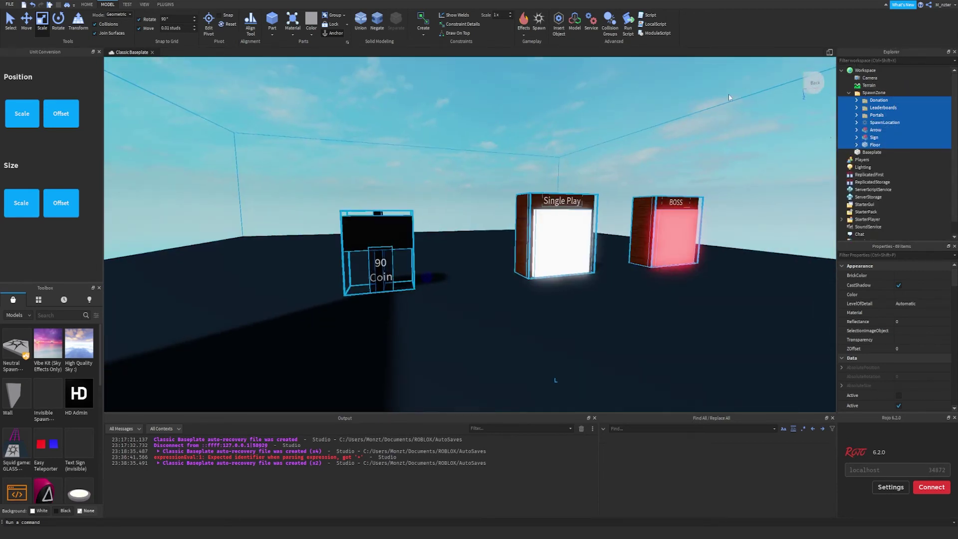
- Playtest the spawn zone, walking the character around the signs, portals and green arrow, and end the test
key(F5)
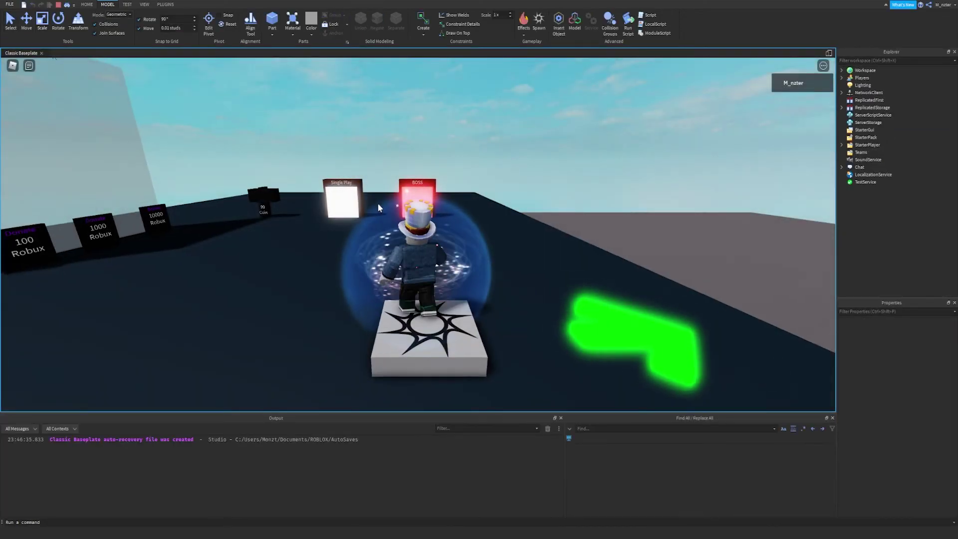
key(w)
right_drag(378, 203, 421, 184)
key(w)
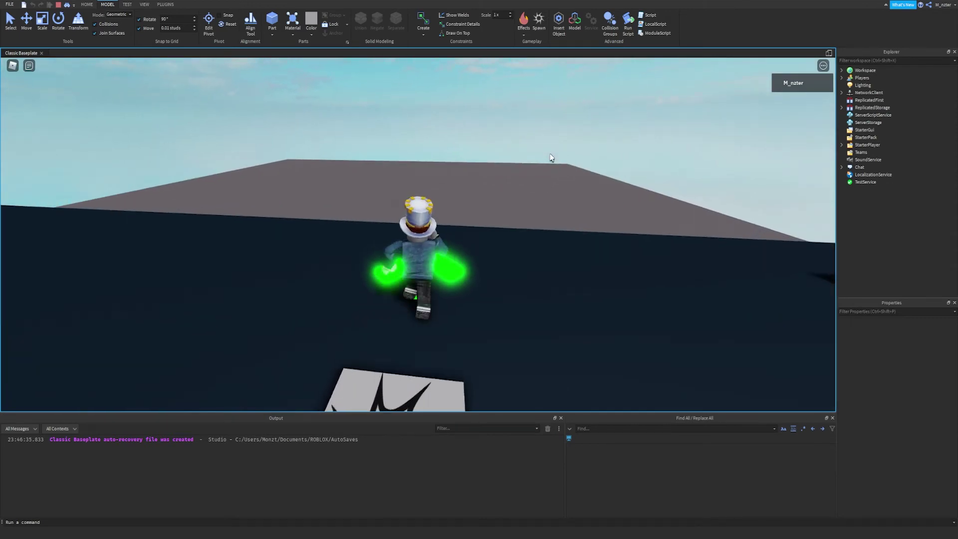
key(w)
key(shift+F5)
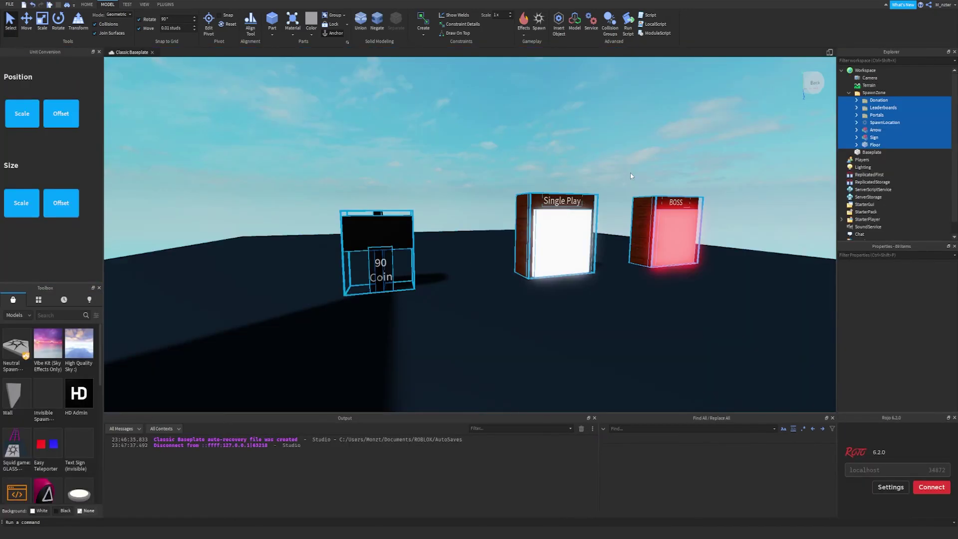
- Add a new folder to the Workspace beside SpawnZone and name it Maze
right_drag(562, 142, 563, 145)
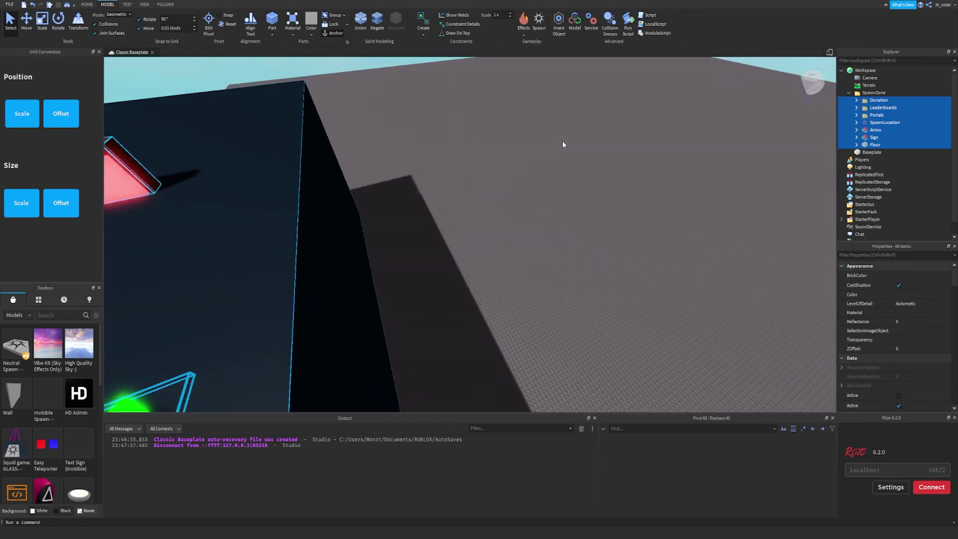
click(850, 93)
click(881, 71)
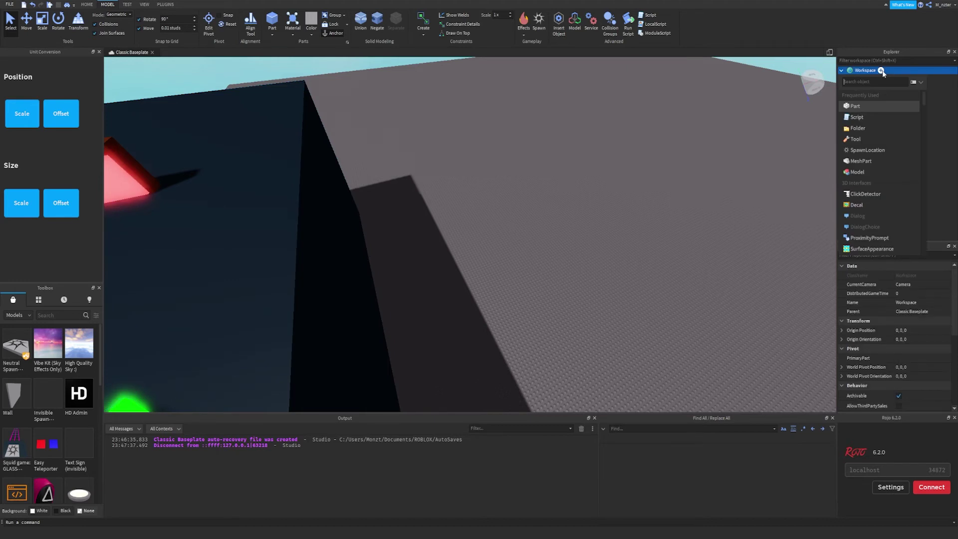
text(fol)
key(Return)
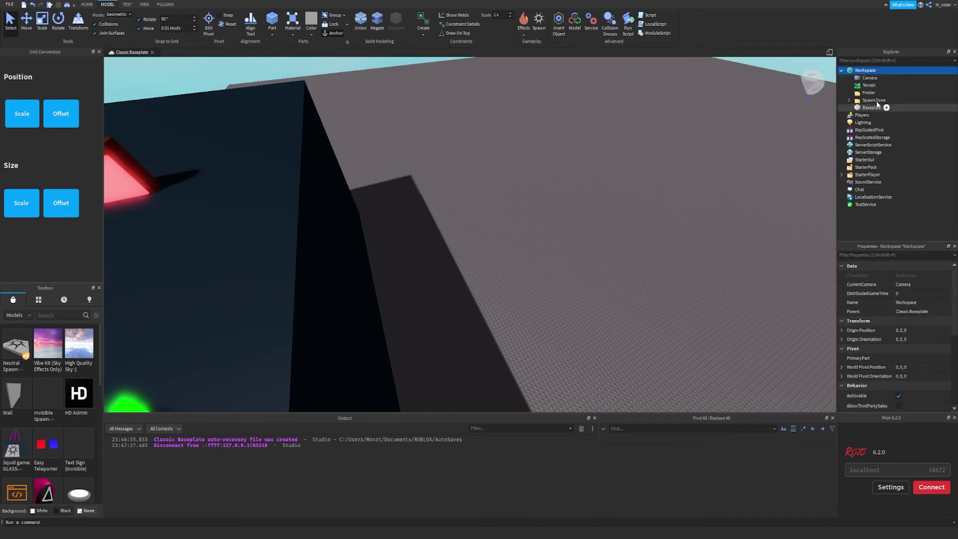
double_click(871, 93)
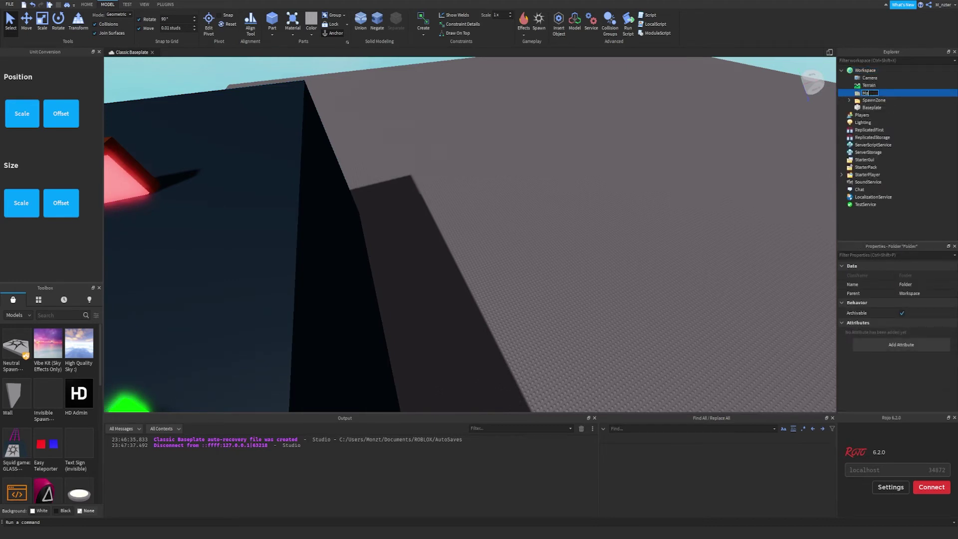
- Duplicate the Maze's wall section, including both Wall parts and the Glass part
right_drag(558, 161, 558, 161)
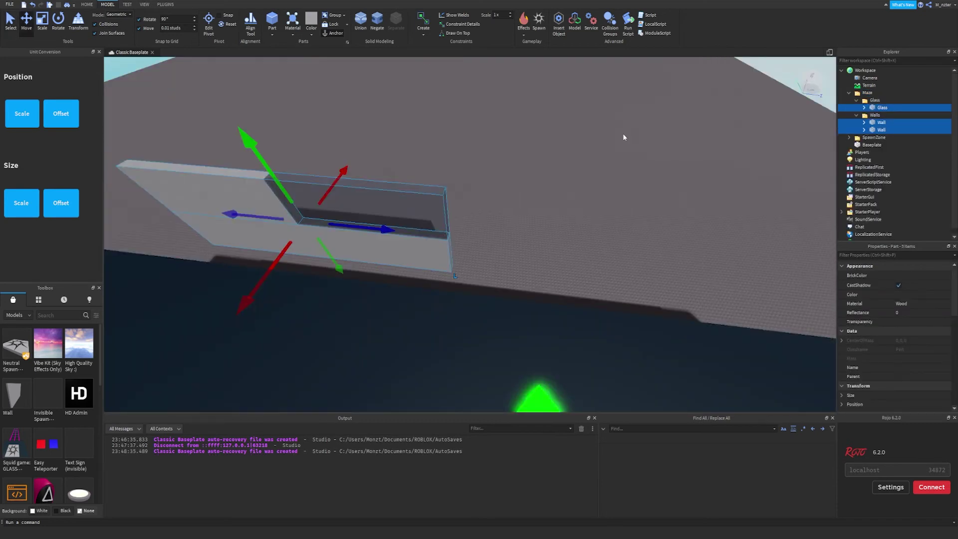
right_drag(455, 145, 460, 145)
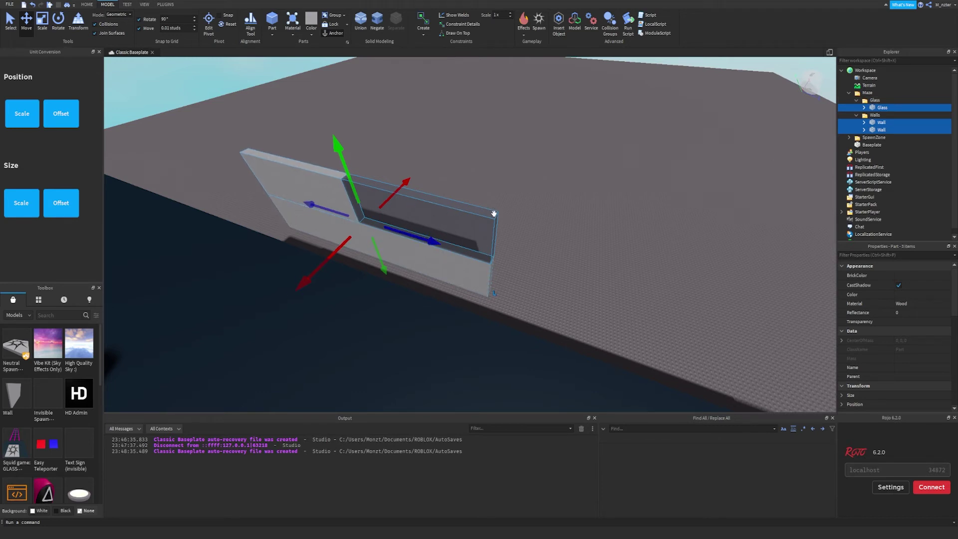
click(931, 113)
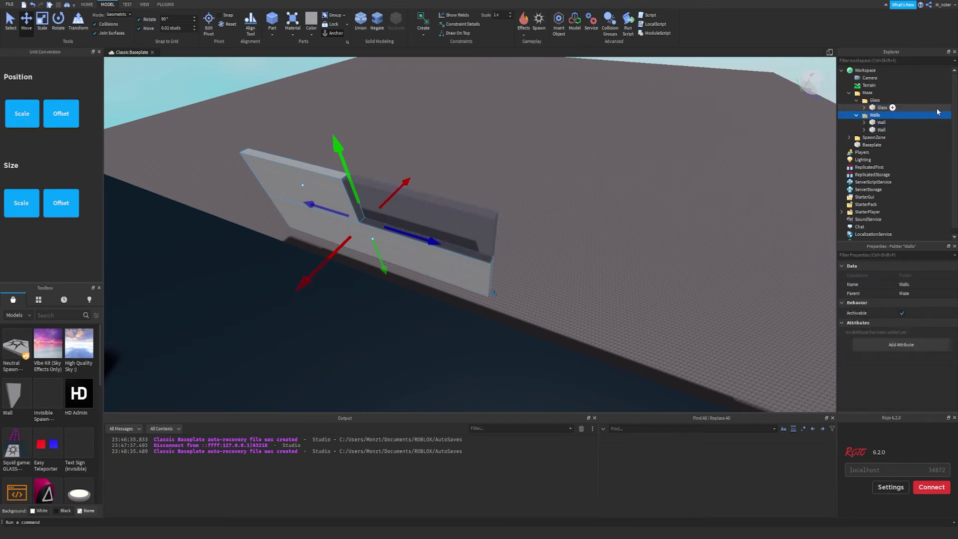
click(937, 109)
click(925, 122)
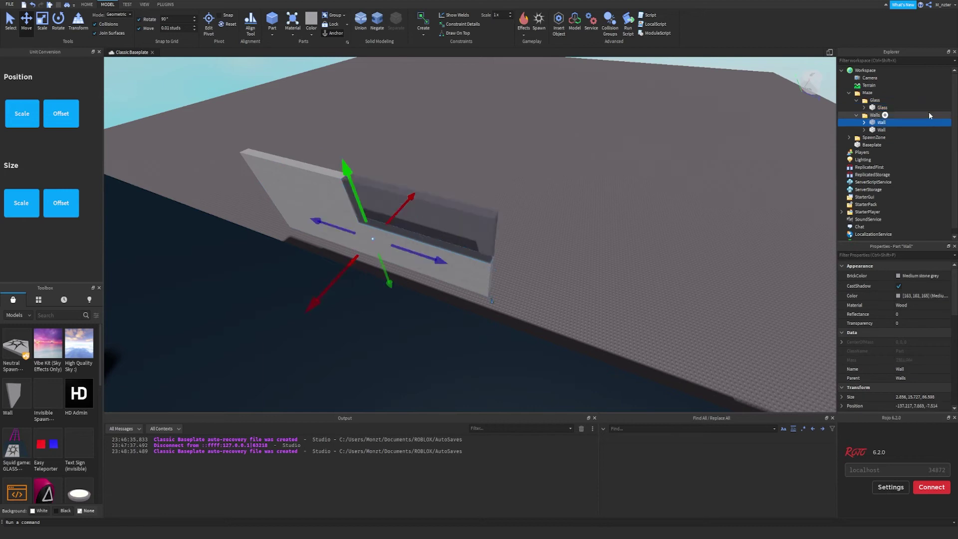
click(928, 105)
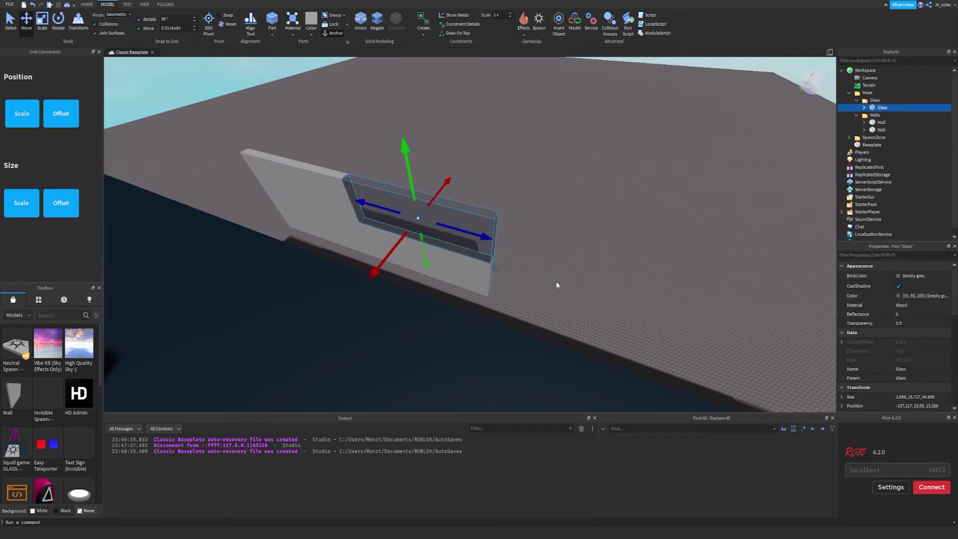
click(927, 124)
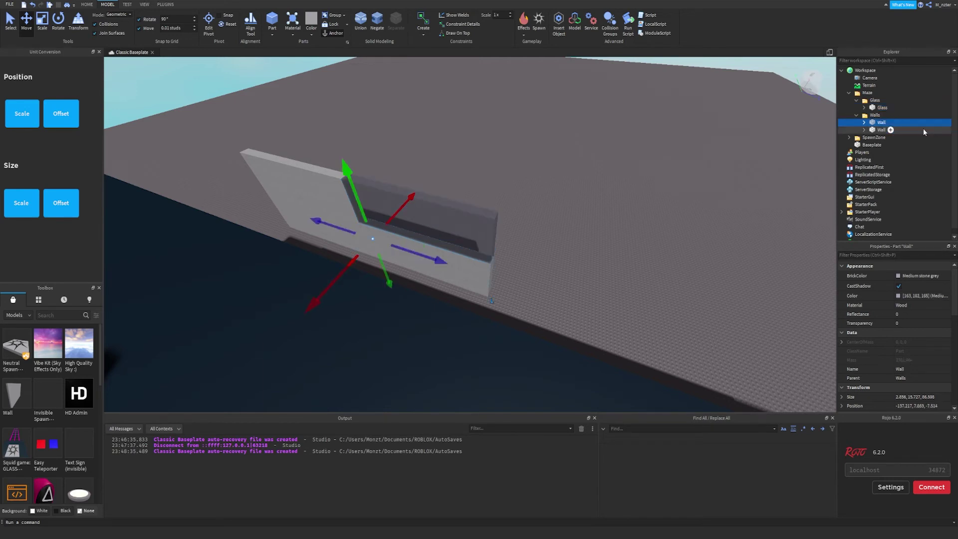
ctrl+click(918, 130)
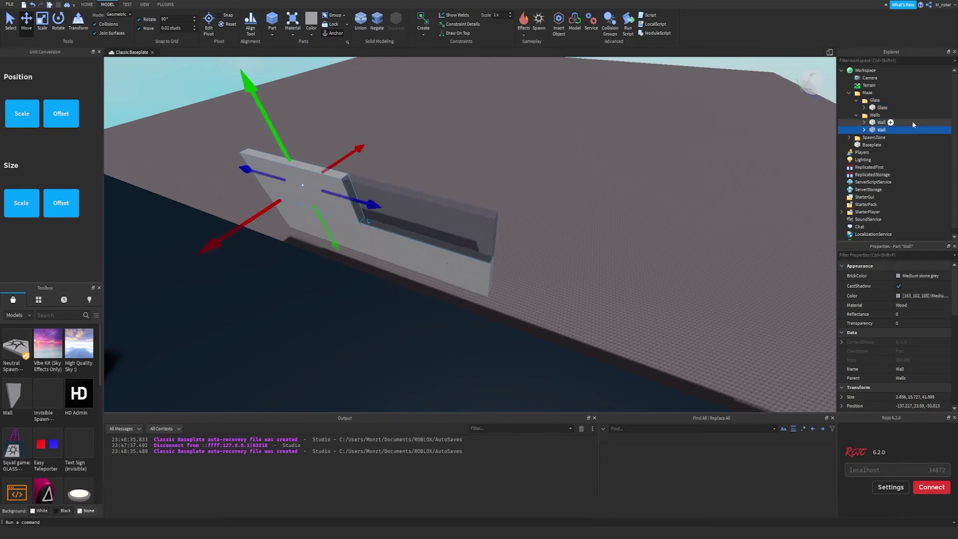
ctrl+click(911, 107)
key(ctrl+d)
- Turn the copied wall section around and align it with the original on the ground, leaving an entrance gap between the glass panels
right_drag(501, 138, 501, 135)
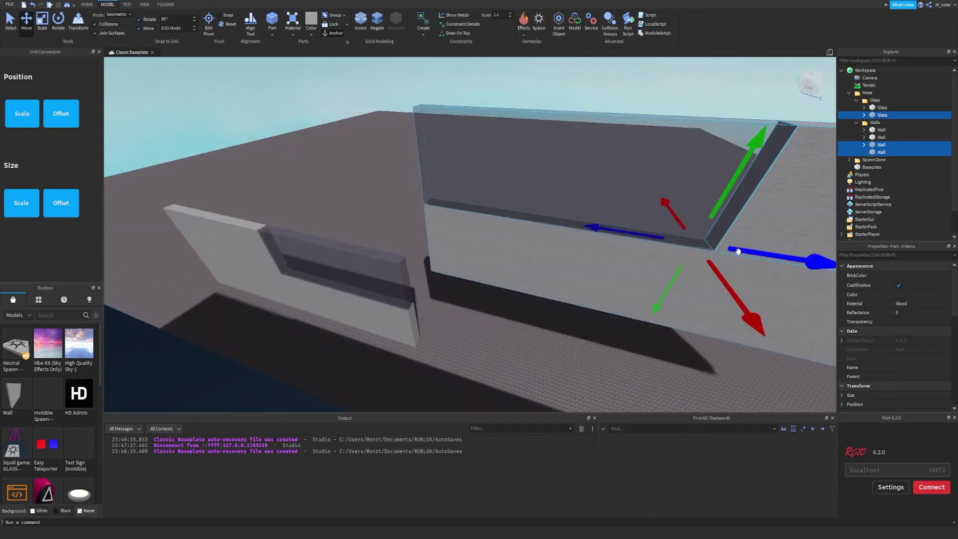
right_drag(628, 261, 626, 260)
scroll(563, 210, down, 3)
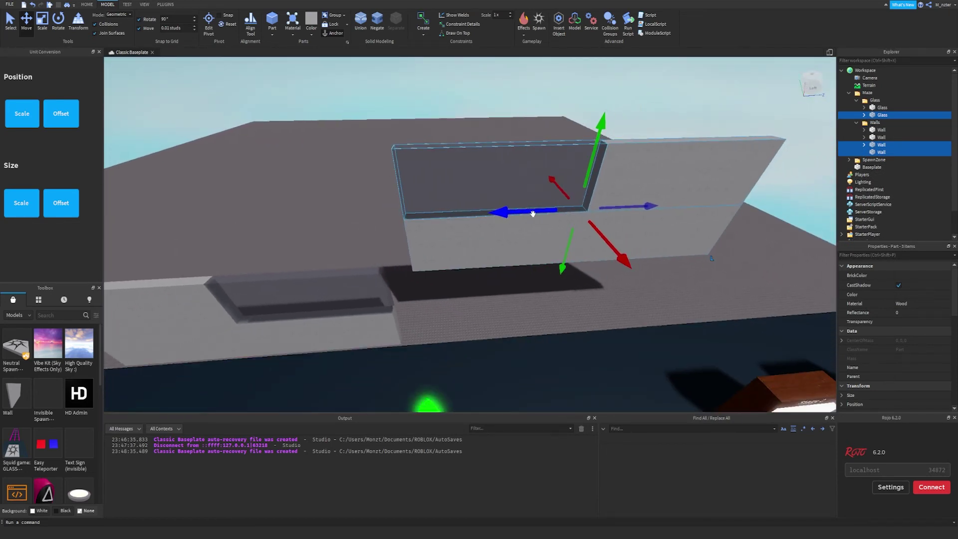
drag(532, 214, 553, 217)
right_drag(463, 237, 463, 239)
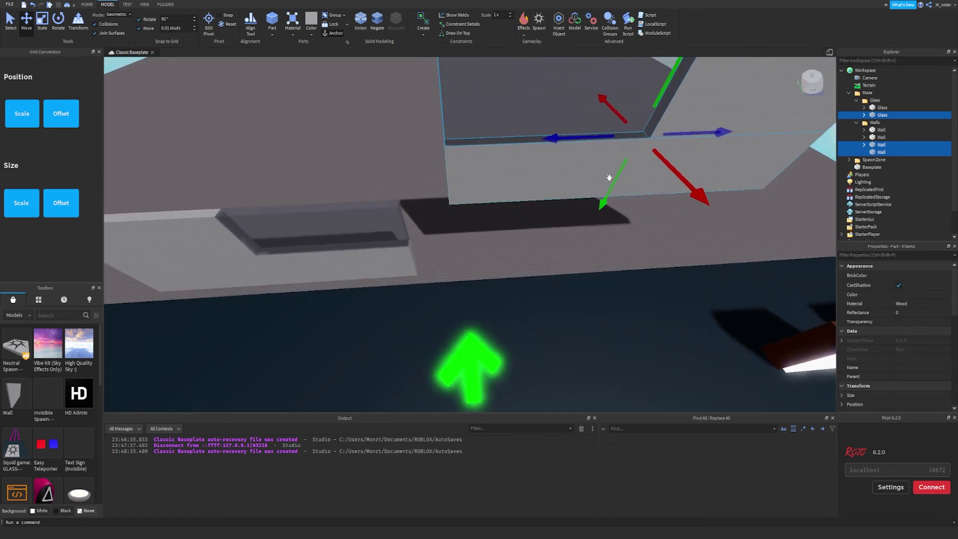
drag(618, 186, 593, 291)
right_drag(478, 197, 484, 197)
- Select all four Wall parts and both Glass parts and shift them lengthwise so the entrance gap lines up with the green arrow
ctrl+click(921, 134)
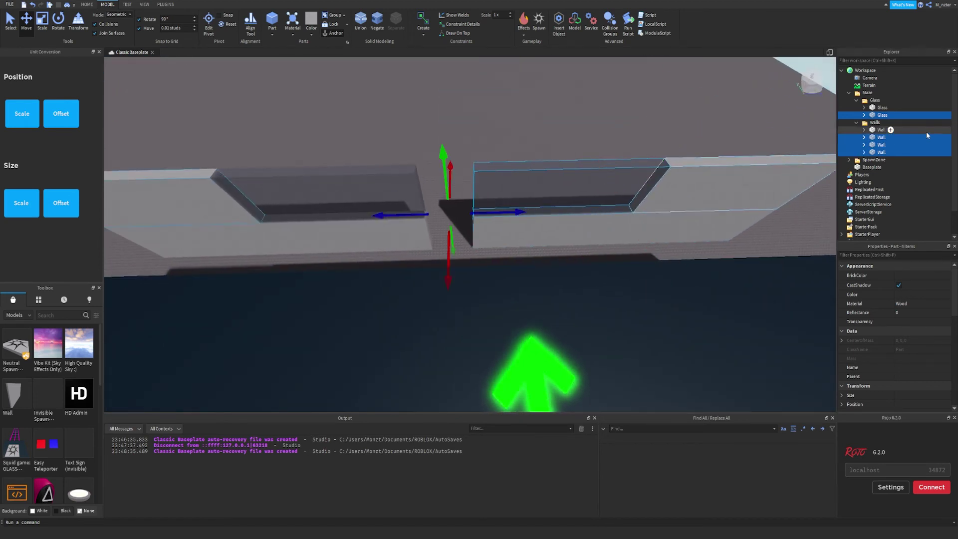
ctrl+click(926, 131)
ctrl+click(928, 106)
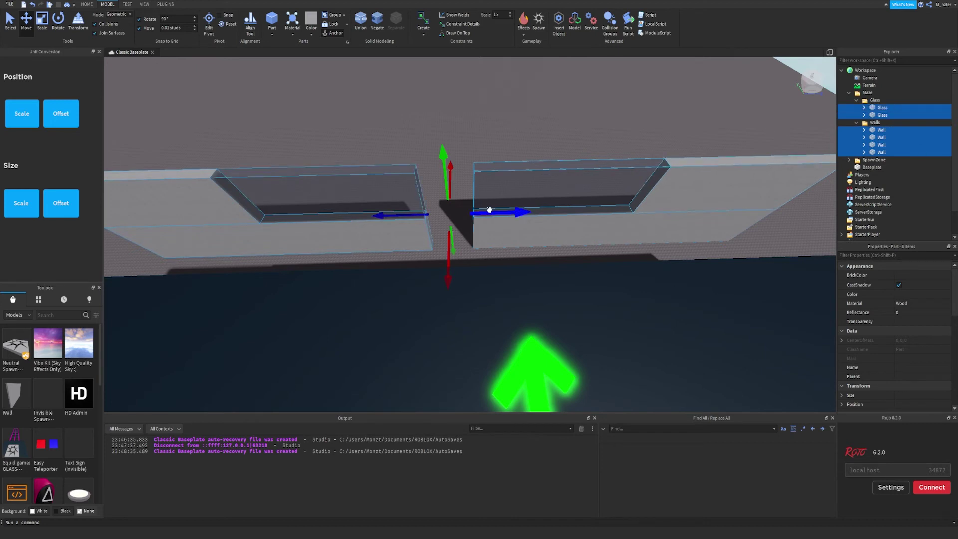
drag(489, 210, 514, 216)
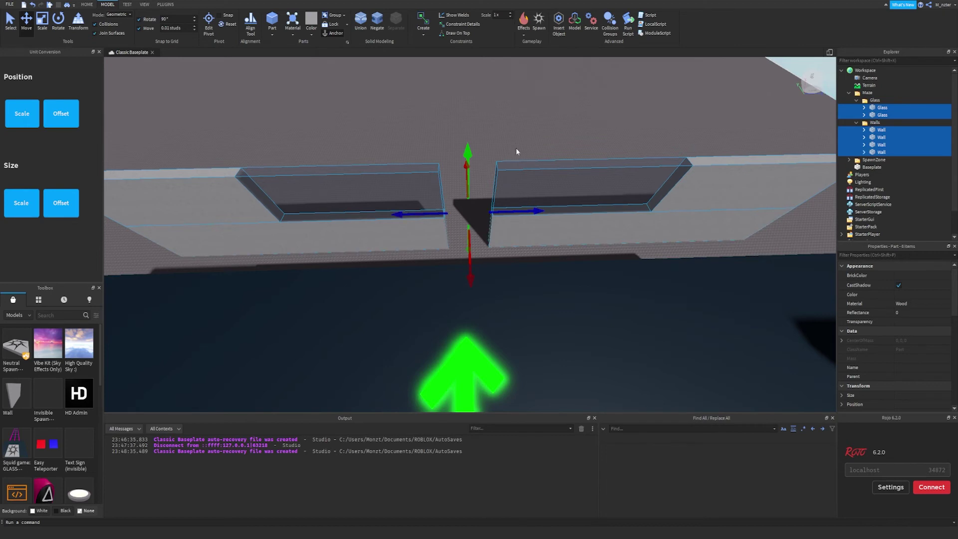
right_drag(518, 152, 511, 149)
key(w)
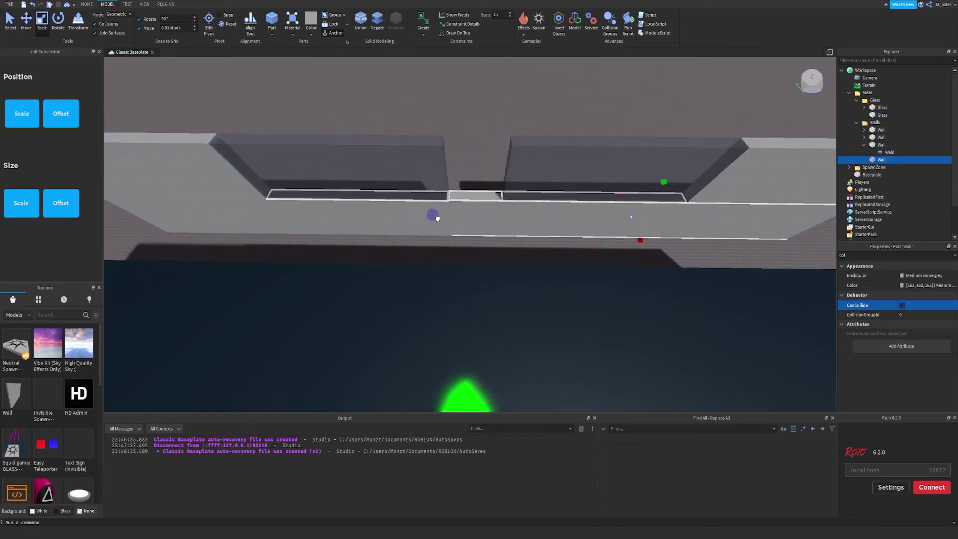
- Turn on CanCollide for the new low Wall part that closes the bottom of the entrance gap
drag(437, 218, 437, 218)
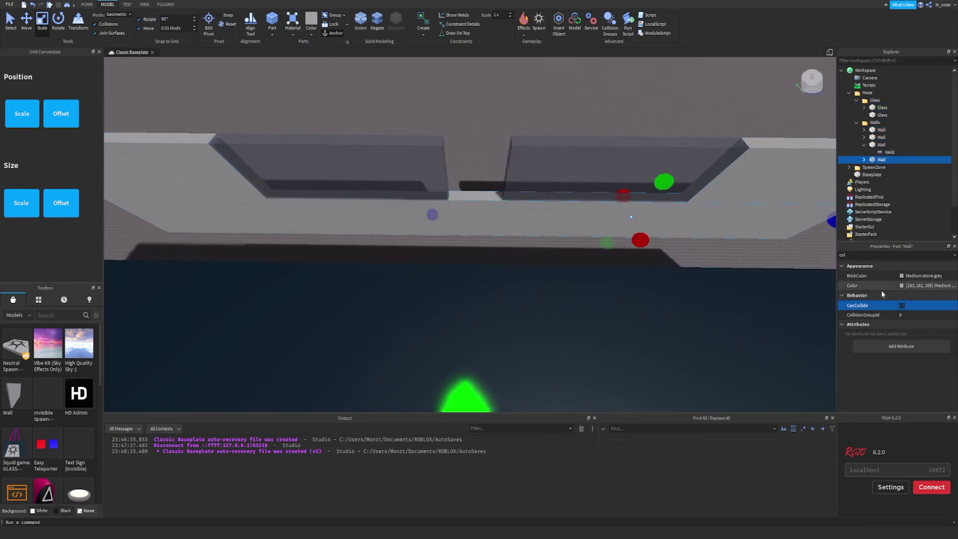
click(901, 305)
scroll(599, 223, up, 4)
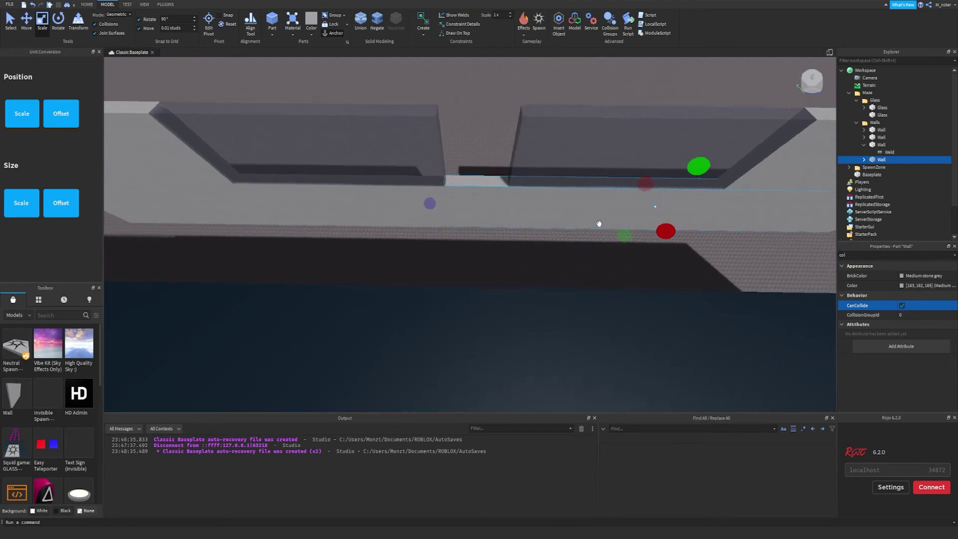
key(w)
right_drag(600, 224, 599, 223)
key(s)
scroll(599, 223, down, 5)
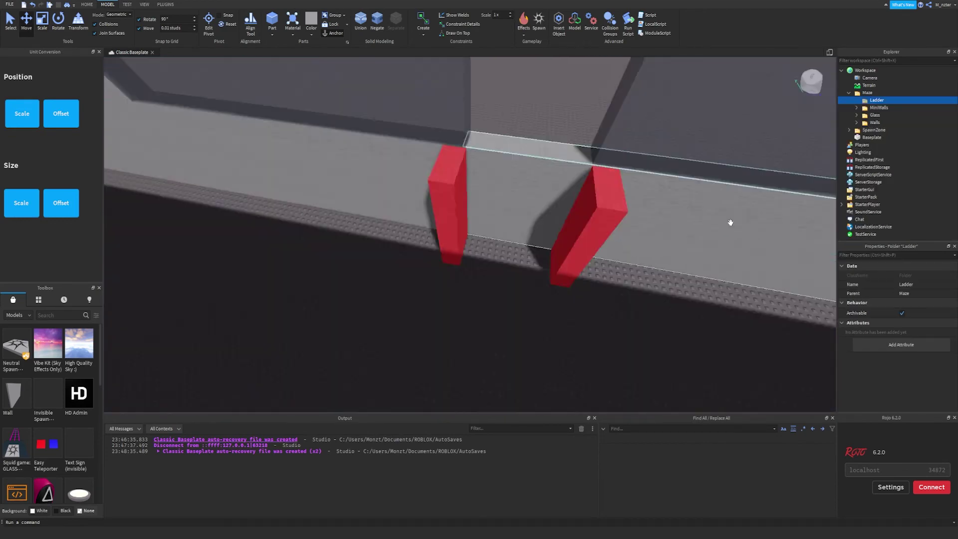
- Search the model library for ladder and insert the first Ladder model at the entrance between the two red mini walls
key(s)
right_drag(731, 223, 730, 224)
scroll(730, 224, up, 10)
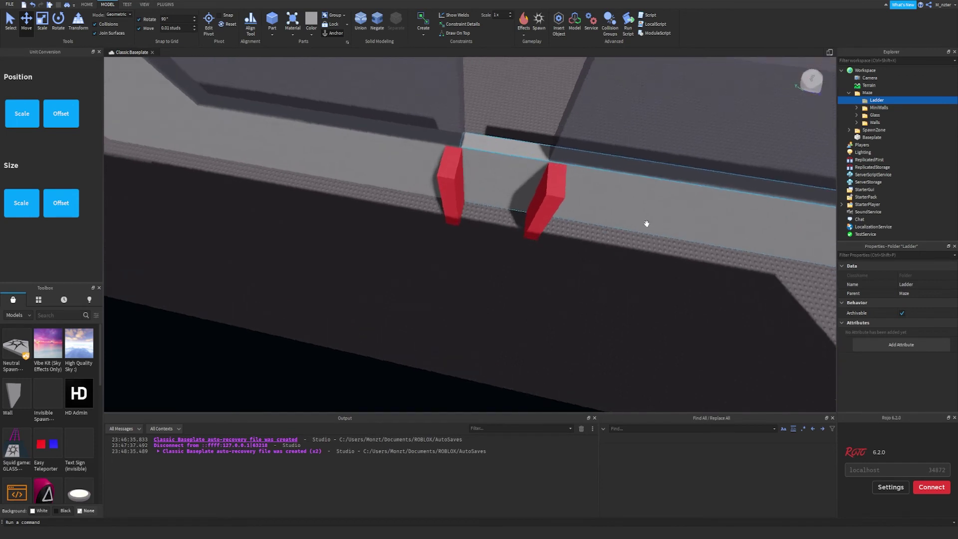
right_drag(646, 223, 646, 223)
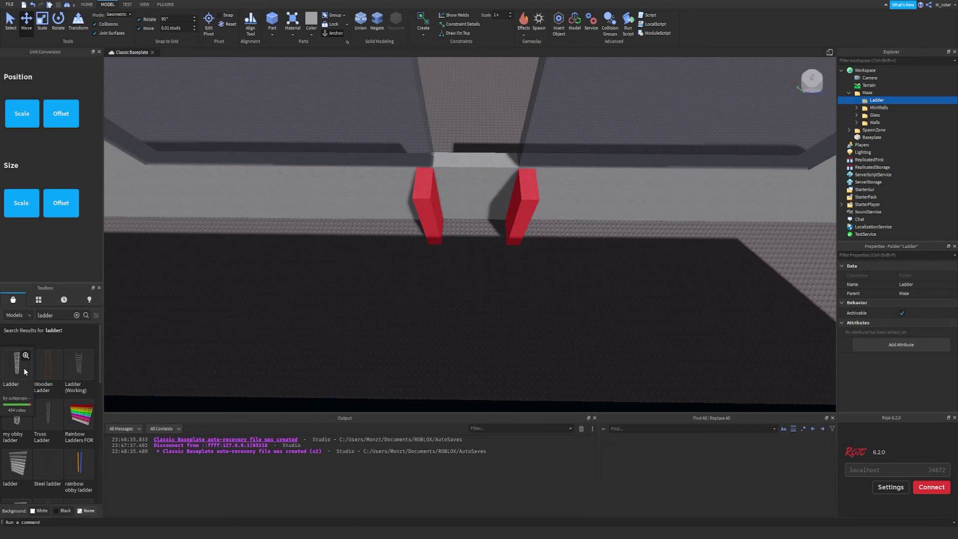
drag(25, 368, 450, 227)
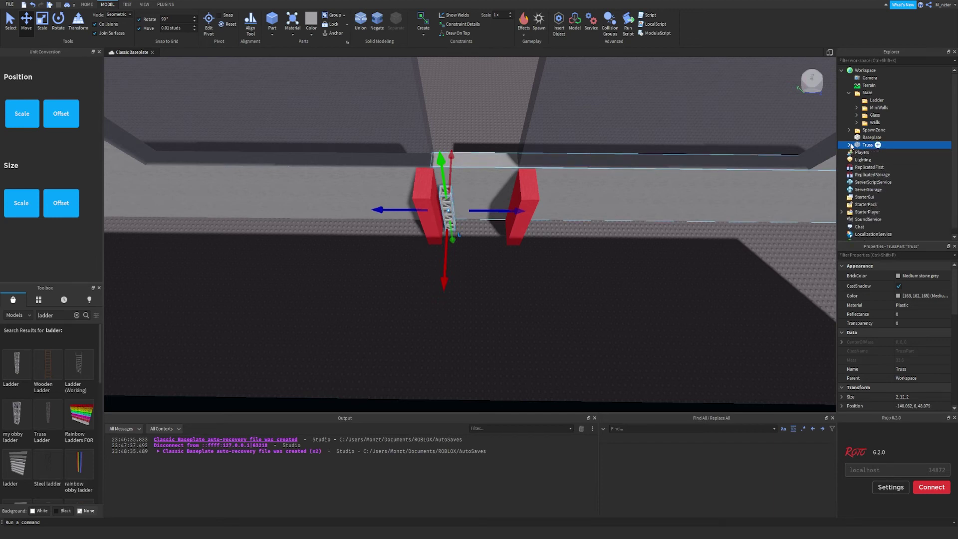
- Center the ladder Truss between the red mini walls and stretch it to about 15.6 studs tall
drag(451, 183, 494, 160)
key(ctrl+1)
key(ctrl+3)
key(w)
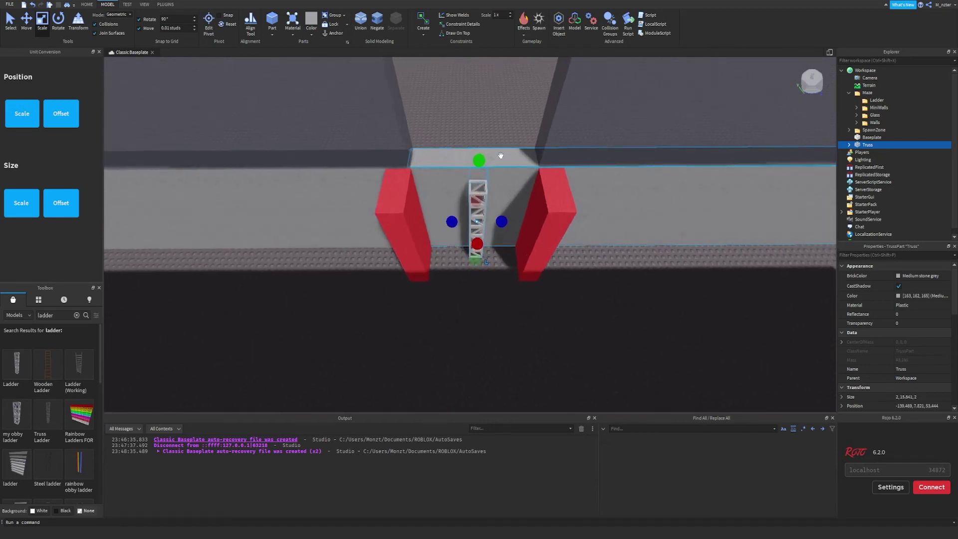
- Stretch the ladder Truss to about 16.5 studs tall and slide it against one of the red mini walls
right_drag(501, 155, 501, 155)
scroll(501, 156, up, 4)
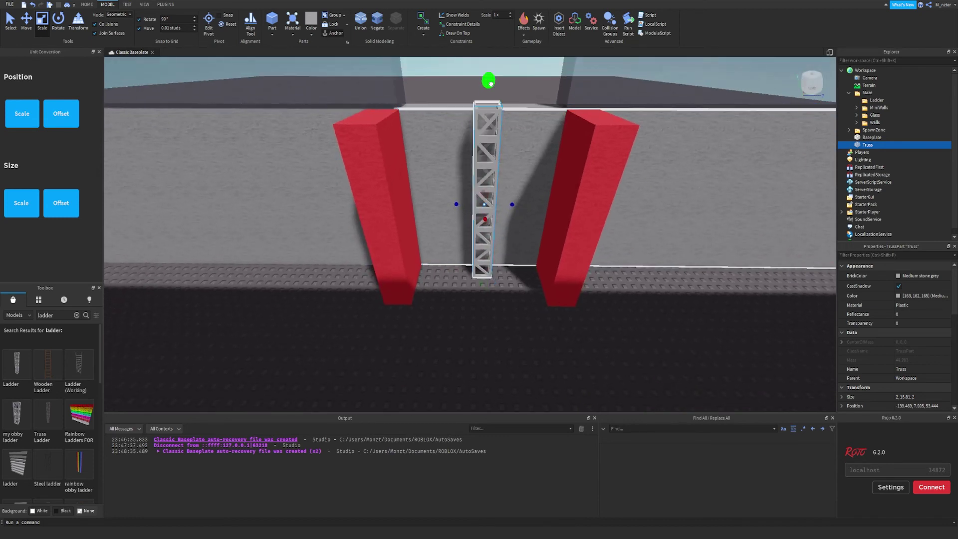
key(ctrl+2)
key(d)
drag(475, 207, 416, 207)
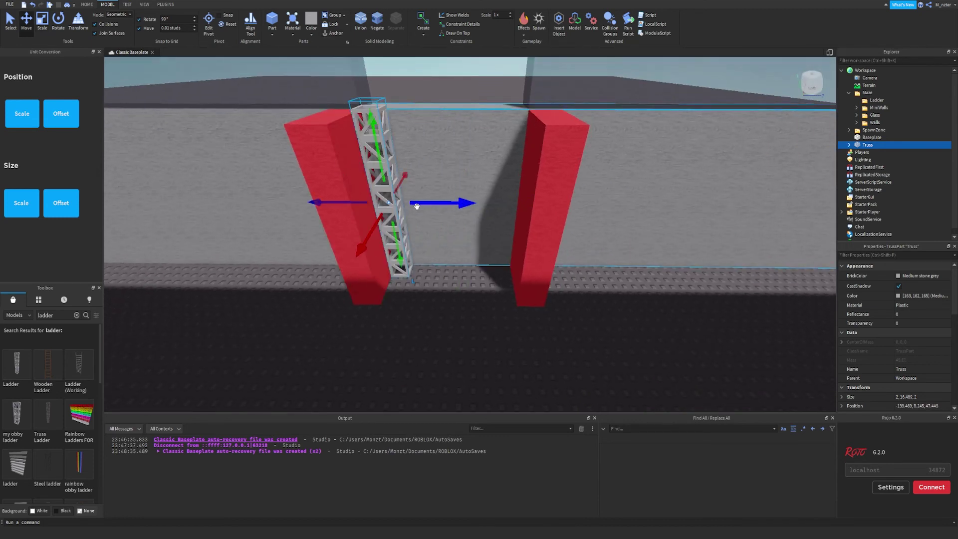
- Put the Truss in the Maze's Ladder folder and set its BrickColor to Burnt Sienna
drag(859, 146, 894, 102)
click(916, 276)
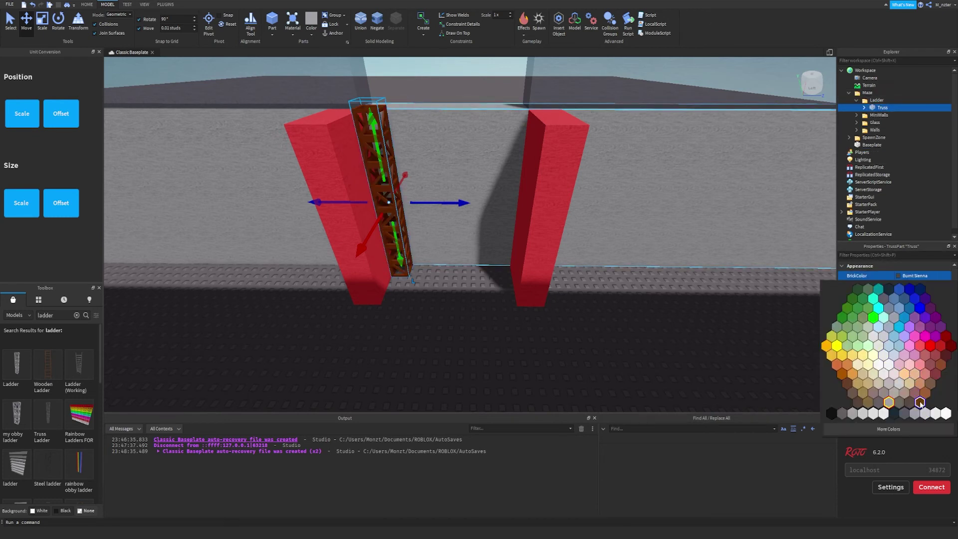
click(921, 404)
- Duplicate the brown Truss side by side until six fill the gap between the red mini walls
key(ctrl+d)
right_drag(674, 224, 671, 175)
drag(425, 137, 451, 137)
drag(412, 187, 428, 391)
key(ctrl+d)
drag(460, 136, 495, 135)
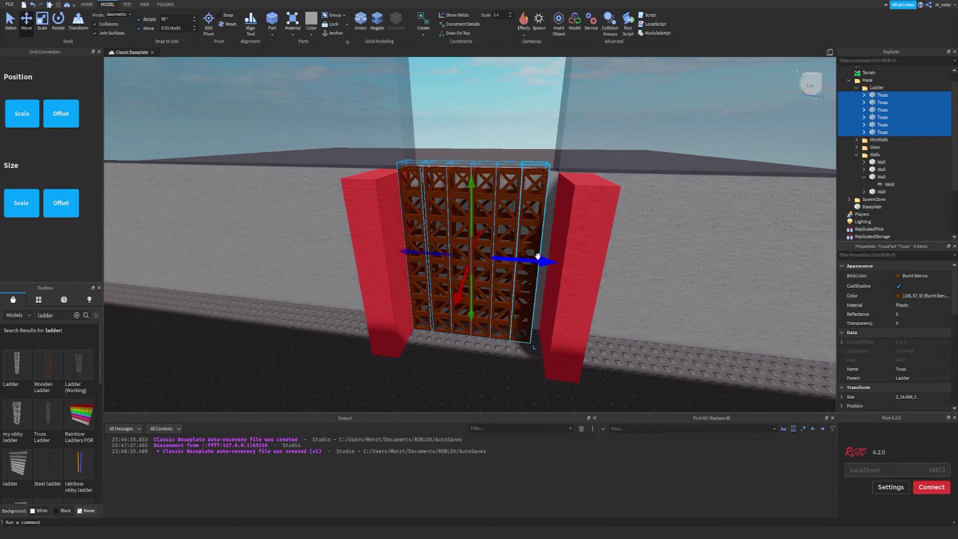
- Select all six Truss parts, adjust their position between the red mini walls and anchor them
drag(538, 256, 538, 260)
right_drag(641, 248, 642, 248)
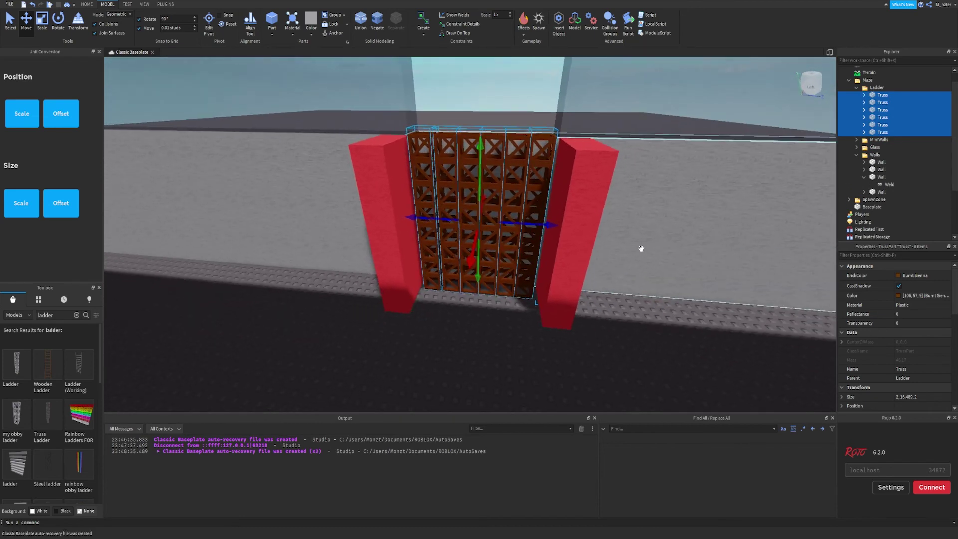
scroll(641, 249, down, 4)
scroll(641, 249, up, 3)
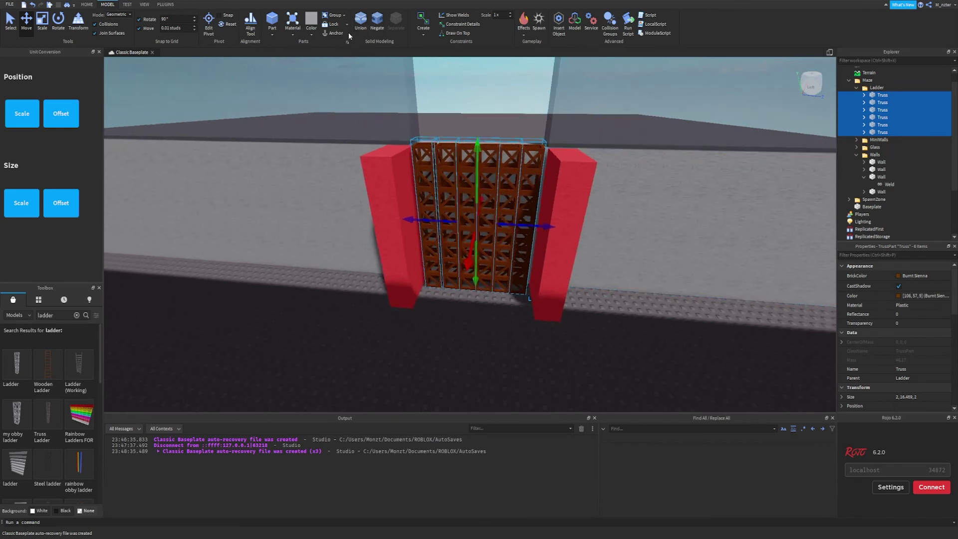
scroll(511, 119, down, 2)
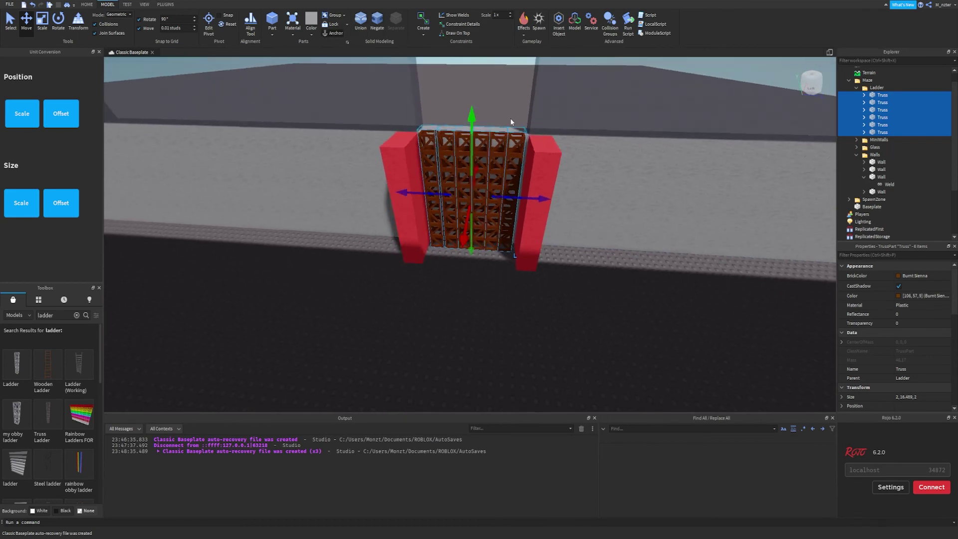
- Start a playtest and walk the character from the spawn along the green arrow to the floor's edge
key(F5)
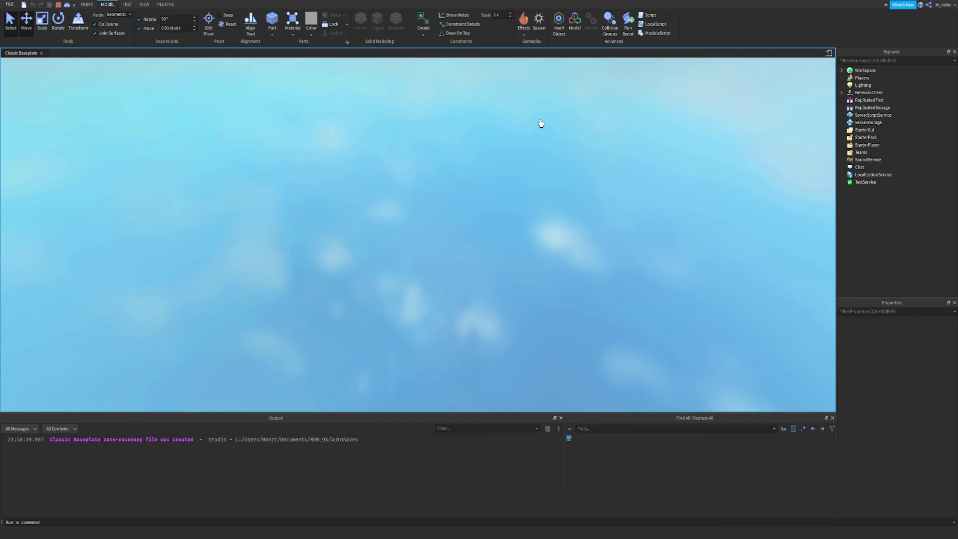
key(w)
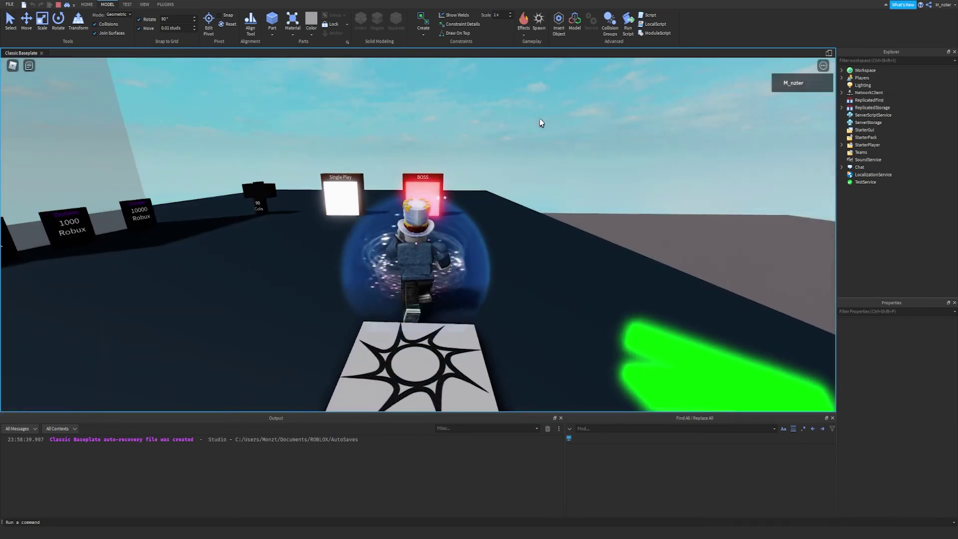
right_drag(541, 119, 540, 118)
key(w)
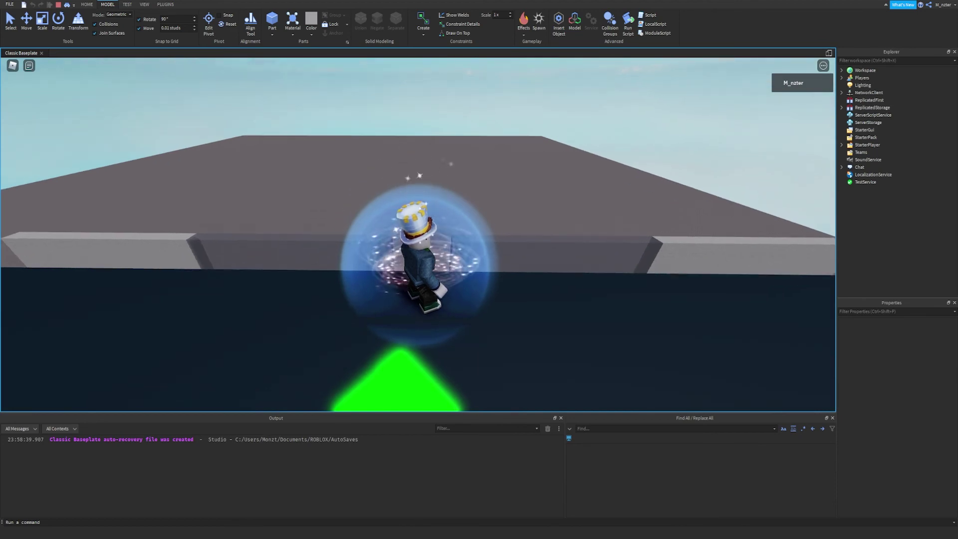
key(w)
- Test the ladder by climbing it onto the low entrance wall and looking around, and end the playtest
right_drag(676, 168, 676, 168)
key(w)
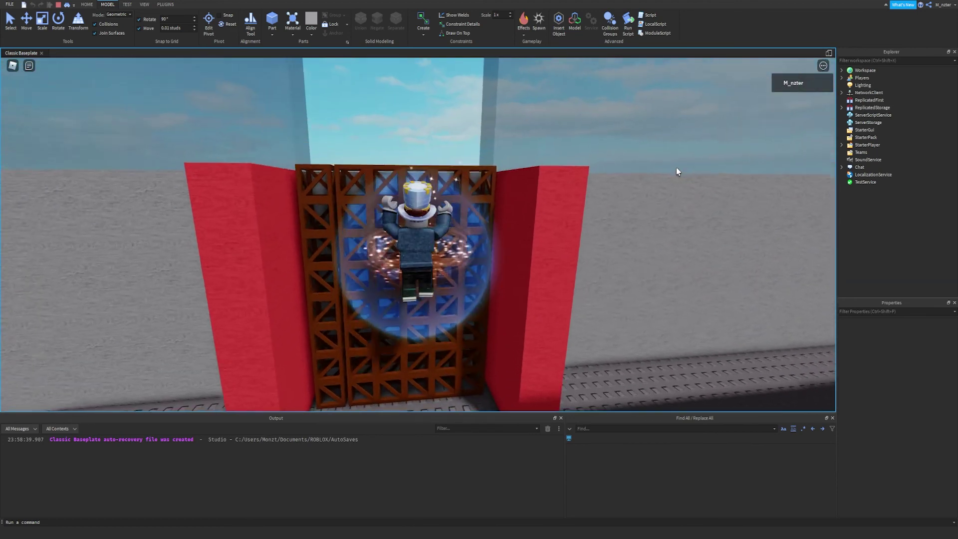
key(w)
right_drag(676, 168, 676, 168)
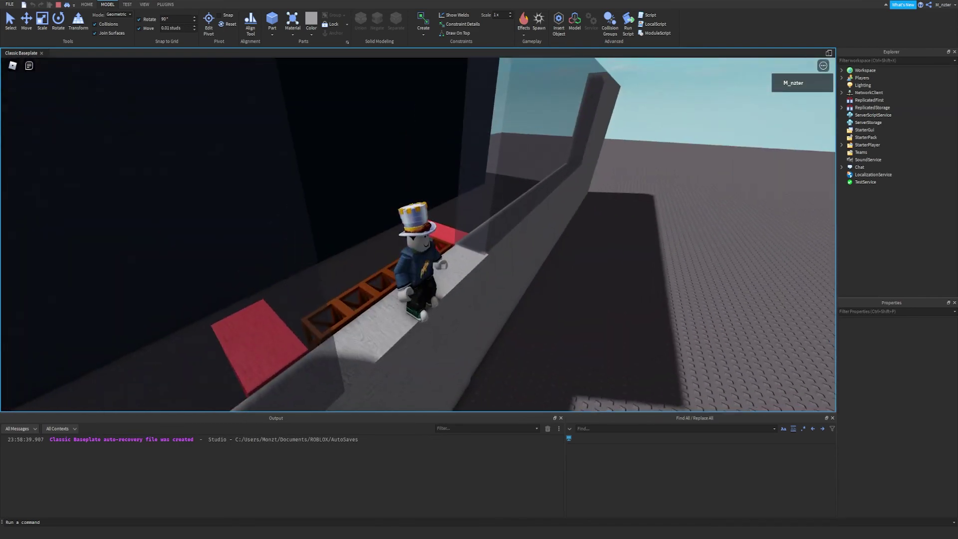
right_drag(486, 157, 486, 157)
key(s)
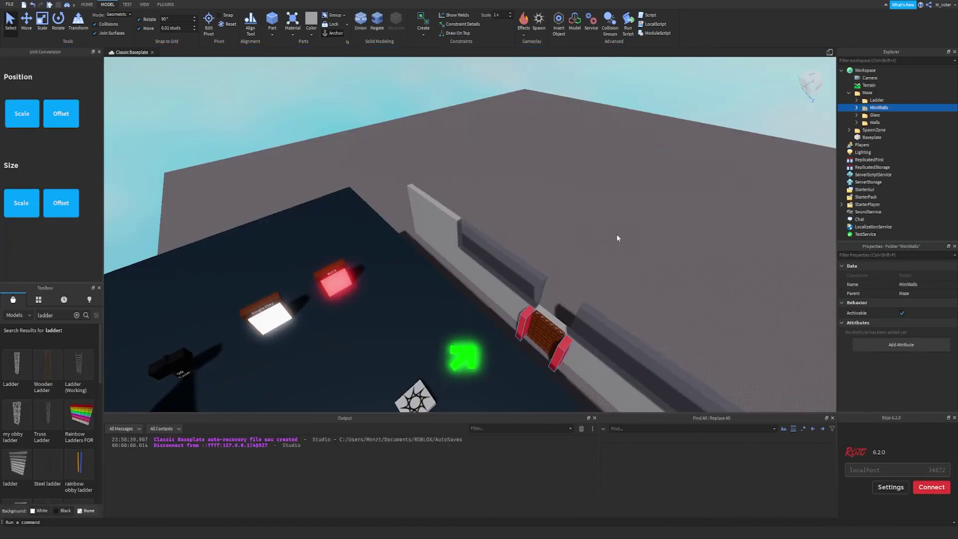
- Examine the walls around the spawn zone from above and in a playtest
right_drag(618, 235, 574, 219)
key(a)
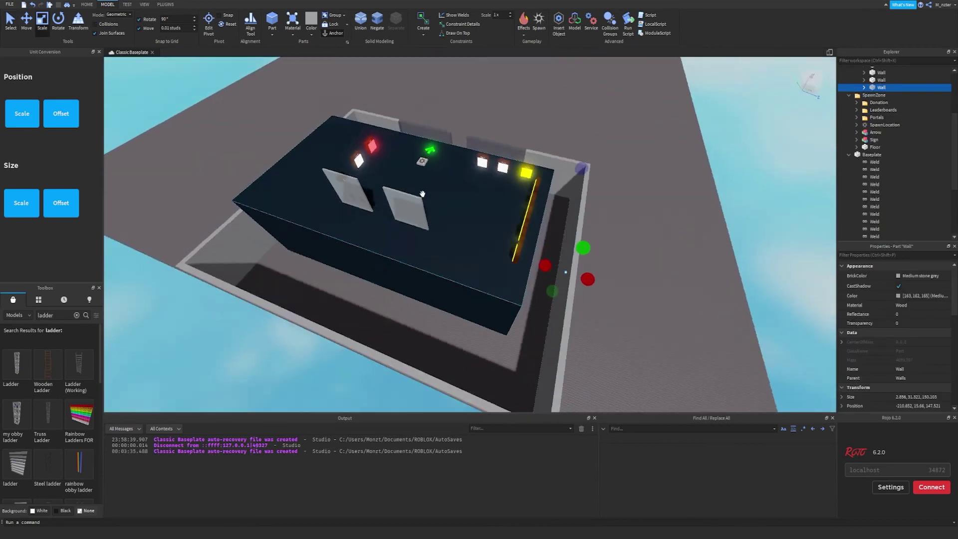
right_drag(425, 191, 425, 192)
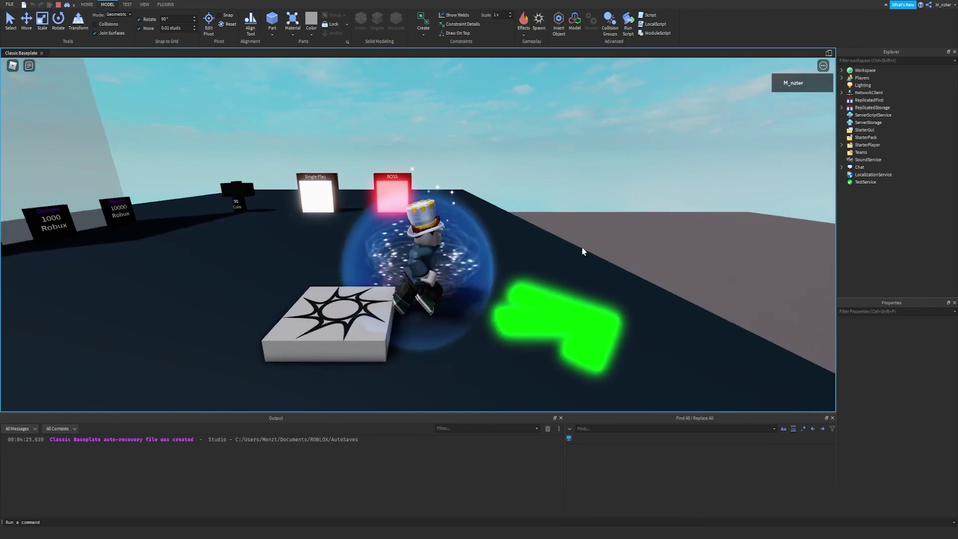
key(w)
right_drag(583, 247, 583, 247)
scroll(582, 247, down, 10)
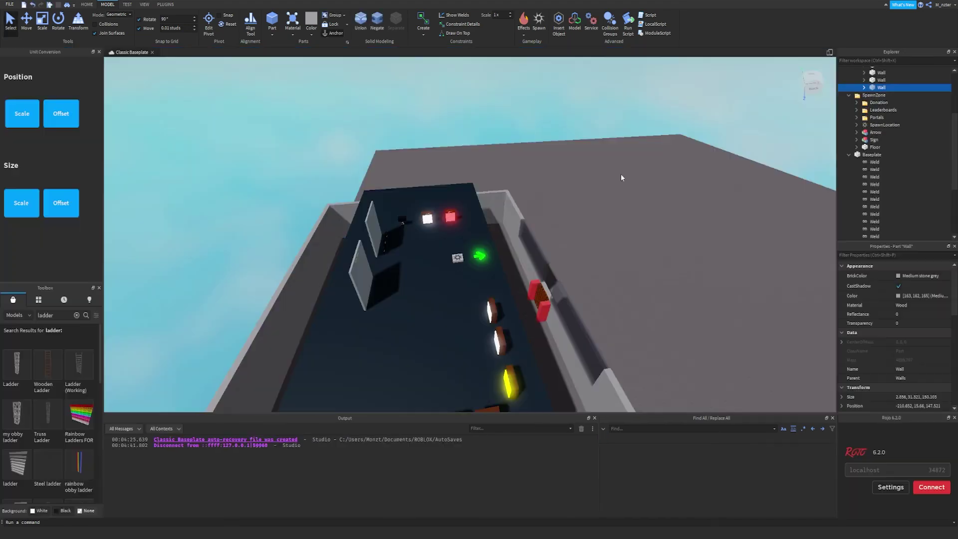
- Duplicate the perimeter Wall and shape the copy into a maze side wall about 233 studs long, starting at the entrance wall's corner
right_drag(544, 190, 545, 189)
key(w)
key(a)
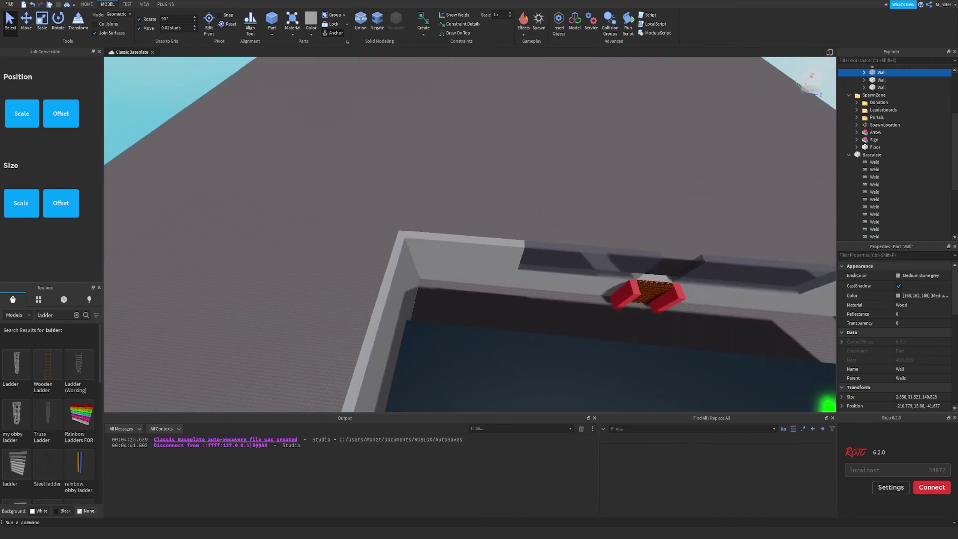
key(ctrl+d)
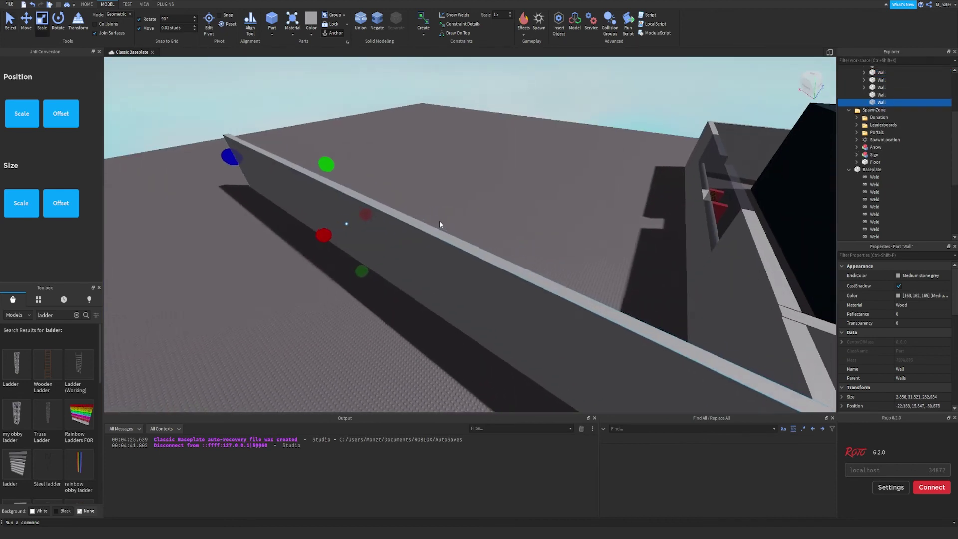
- Duplicate the long maze side wall and move the copy to the opposite end of the entrance wall
key(w)
right_drag(439, 220, 439, 220)
key(w)
key(s)
key(w)
key(w)
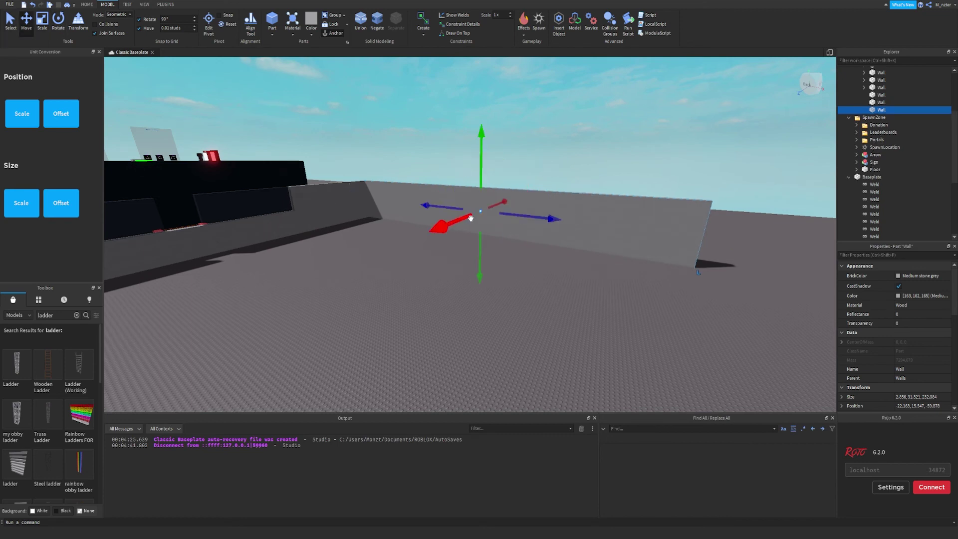
drag(470, 218, 276, 270)
right_drag(829, 188, 828, 188)
drag(507, 218, 484, 215)
right_drag(595, 220, 595, 219)
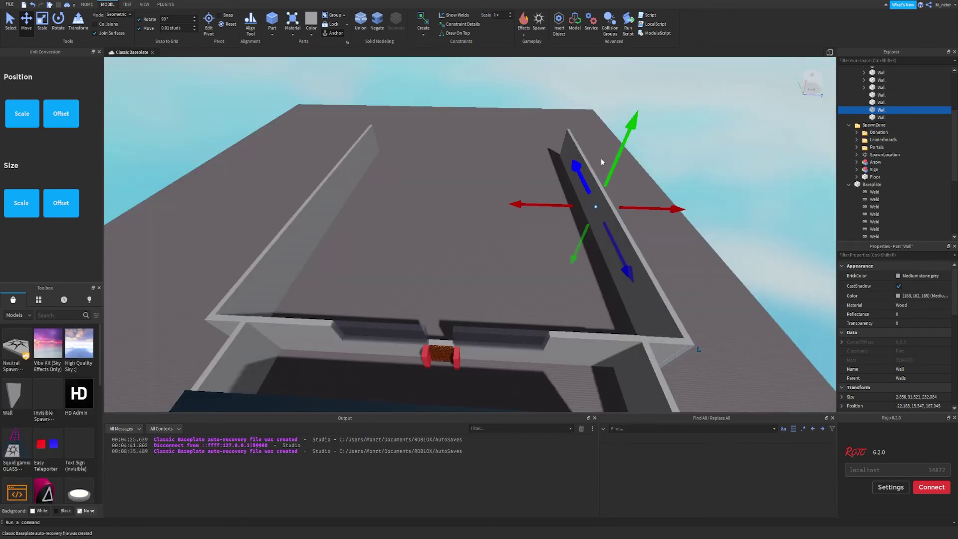
right_drag(603, 182, 603, 181)
right_drag(591, 278, 592, 278)
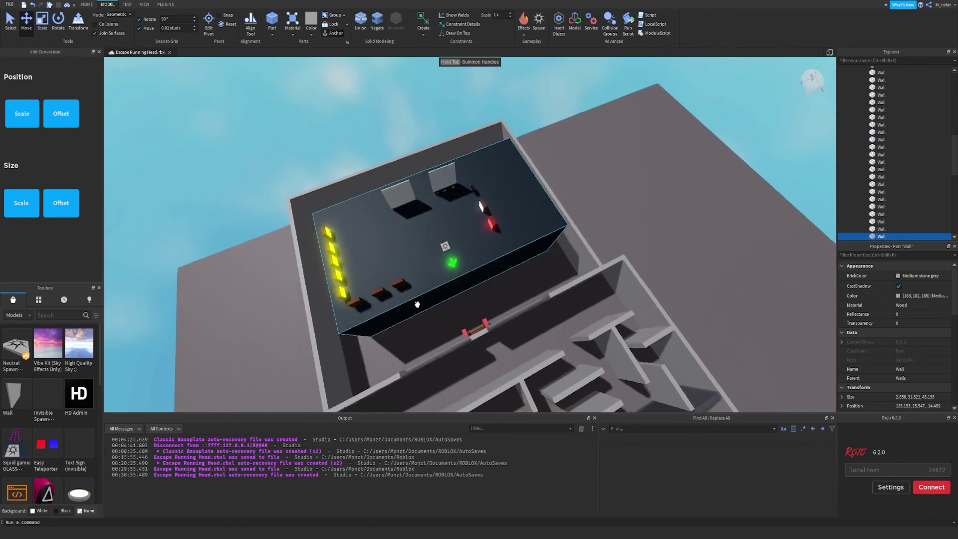
- Examine the maze's inner walls and glass panels from the entrance to the far end
right_drag(418, 308, 418, 305)
key(w)
key(d)
right_drag(518, 193, 518, 193)
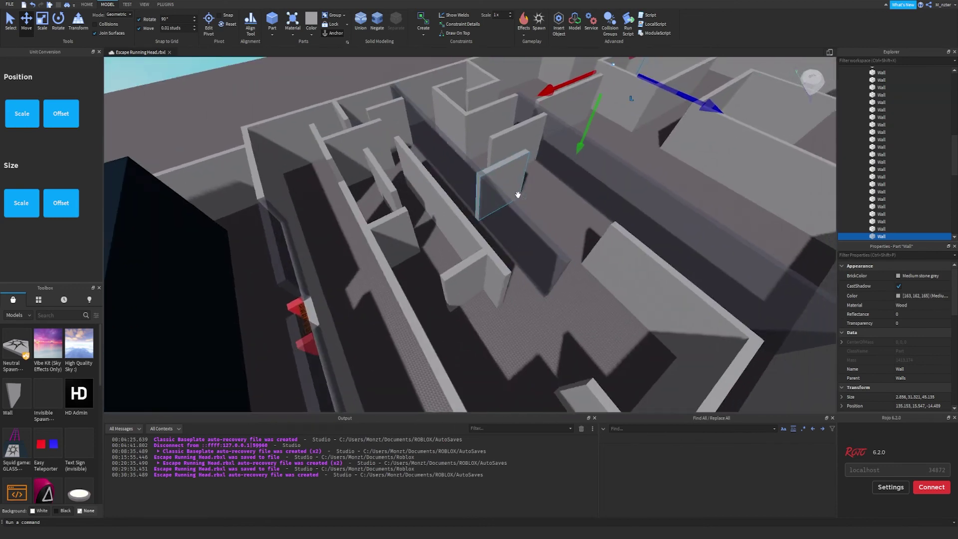
key(d)
right_drag(633, 188, 529, 254)
right_drag(503, 311, 503, 311)
key(w)
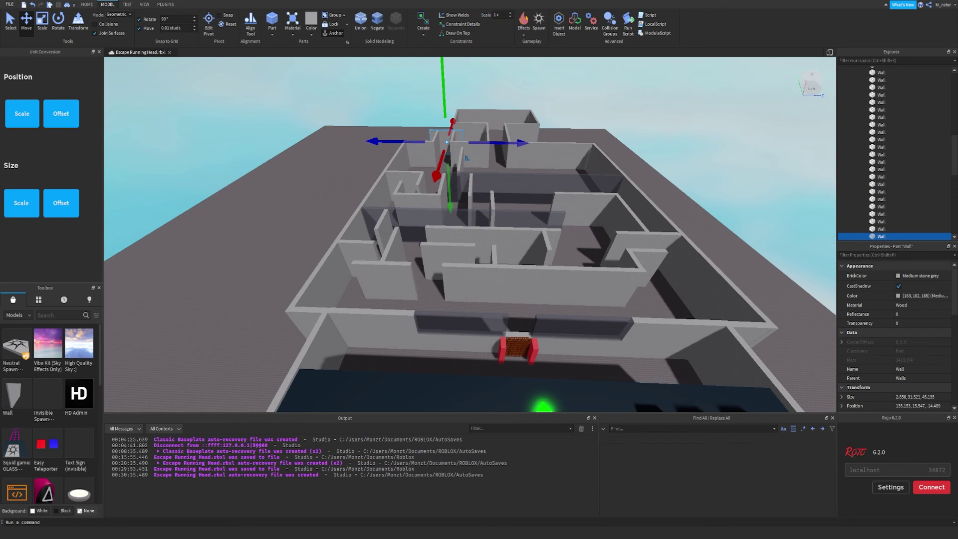
right_drag(707, 233, 708, 233)
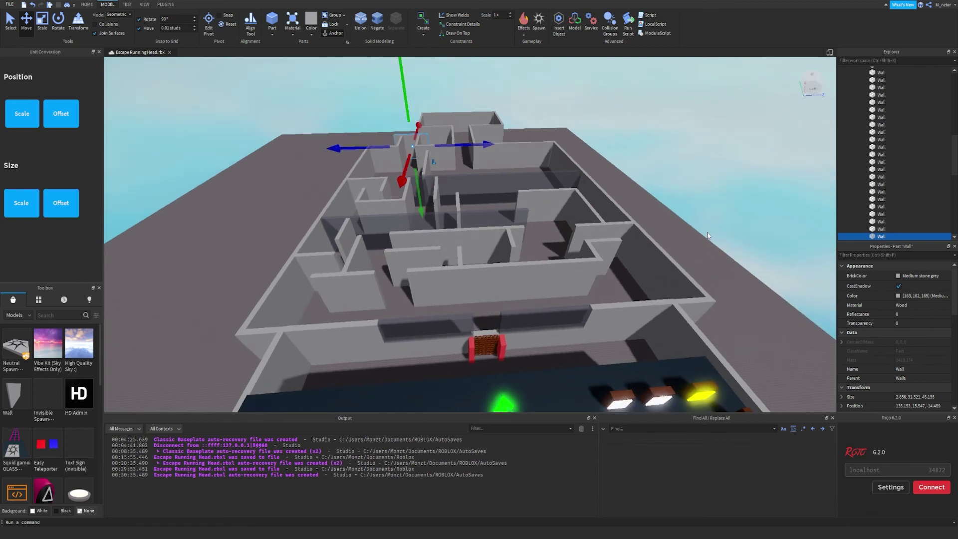
key(d)
right_drag(708, 236, 700, 237)
key(d)
key(s)
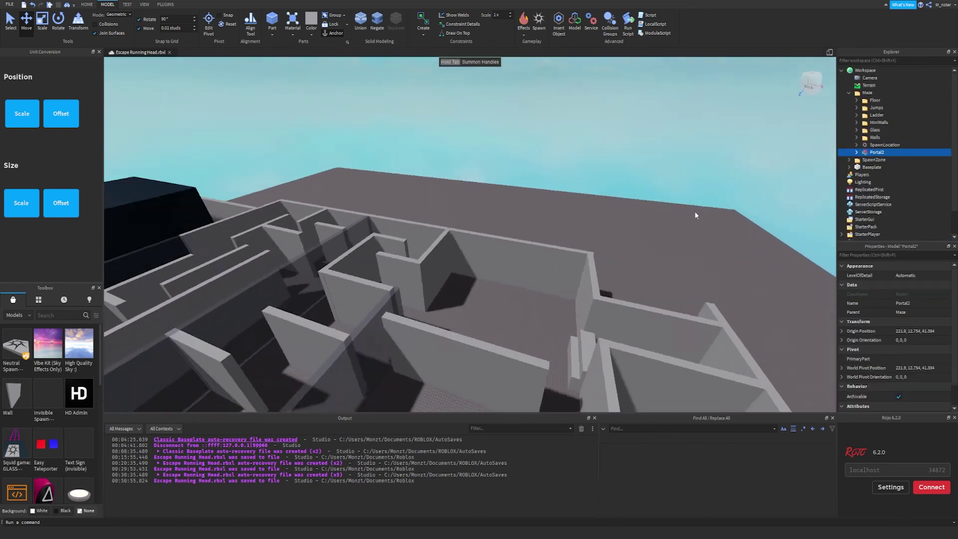
- Focus on Portal2 and examine the stepped passage and the end room around it
key(f)
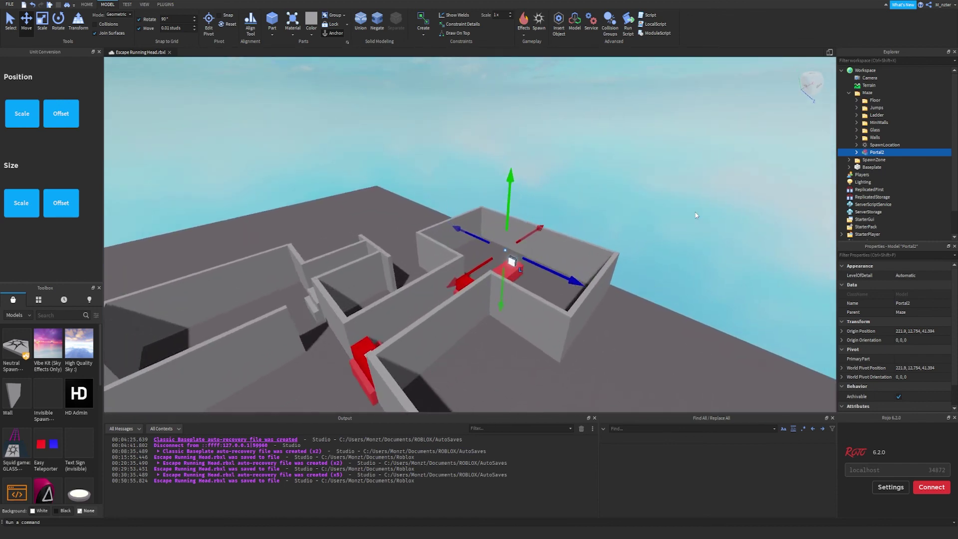
right_drag(697, 216, 695, 211)
key(w)
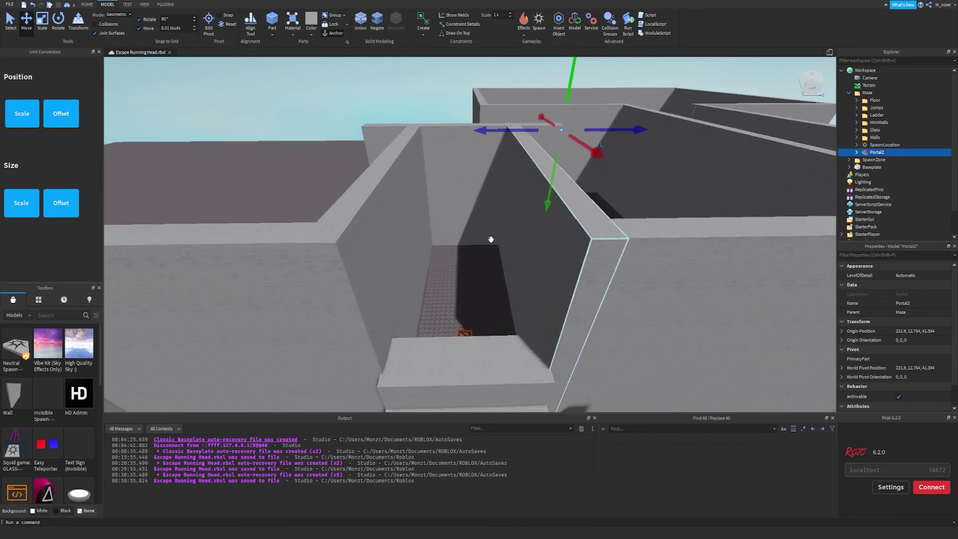
right_drag(490, 240, 439, 244)
key(d)
key(d)
right_drag(572, 171, 580, 167)
key(w)
key(d)
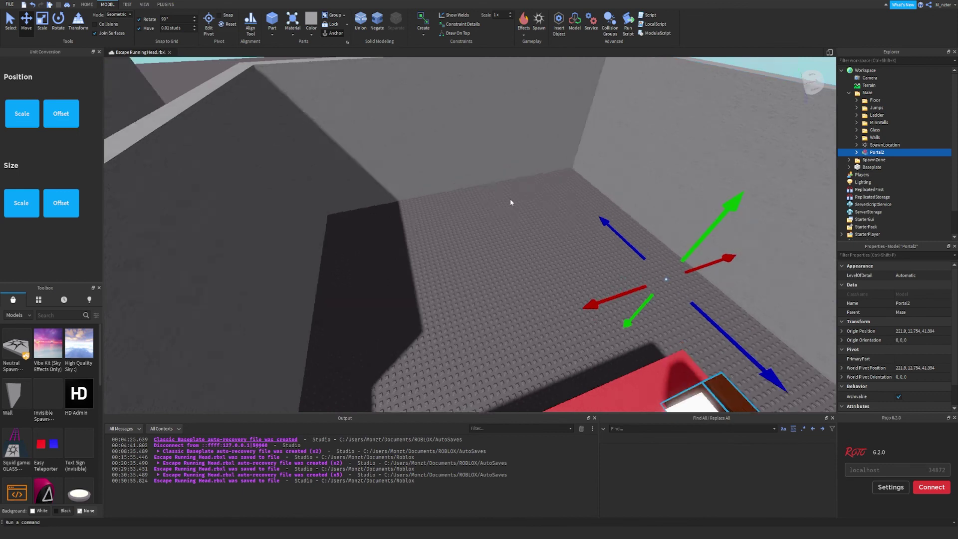
- Examine the spawn zone and the whole maze layout up to the Portal2 room from above
key(w)
right_drag(510, 200, 525, 180)
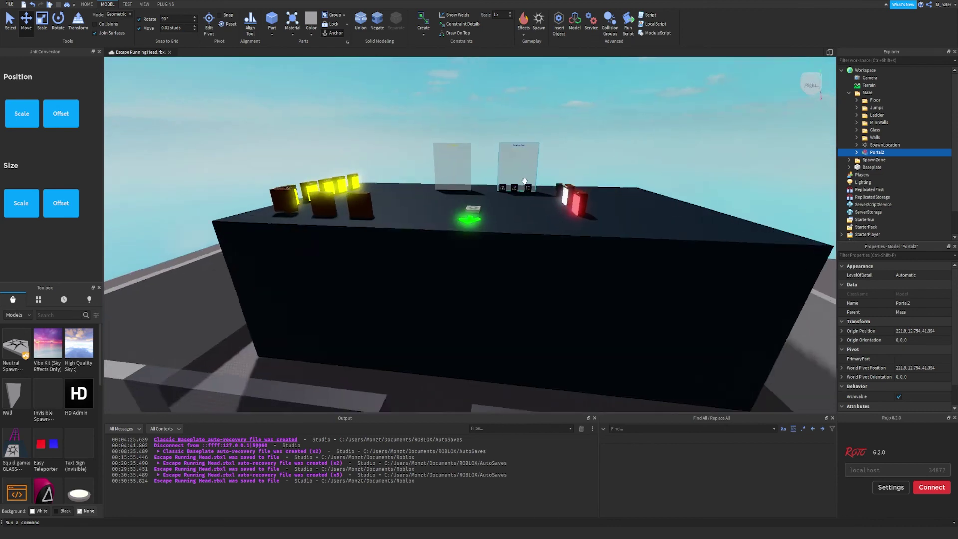
scroll(525, 181, up, 6)
right_drag(612, 189, 503, 299)
scroll(610, 190, up, 6)
right_drag(567, 274, 477, 207)
scroll(475, 227, up, 3)
scroll(475, 227, down, 3)
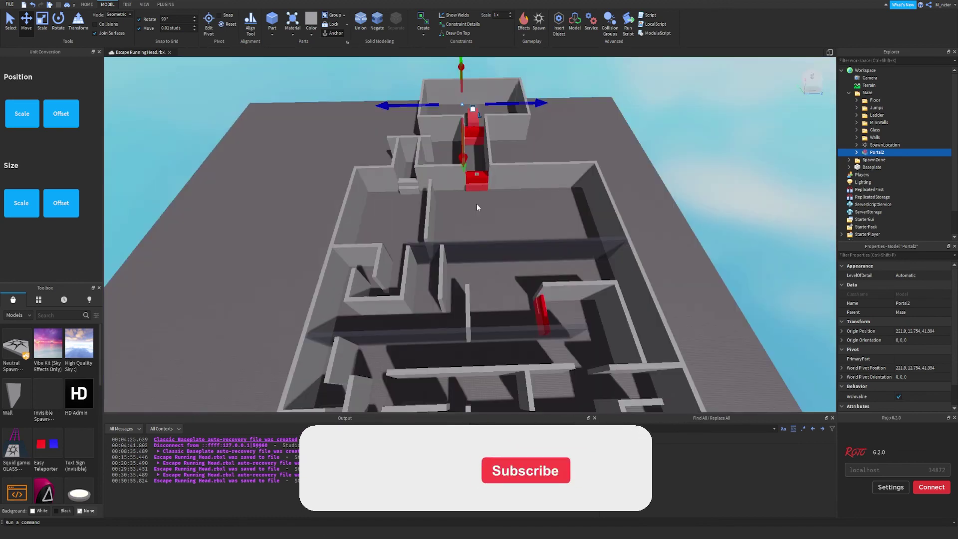